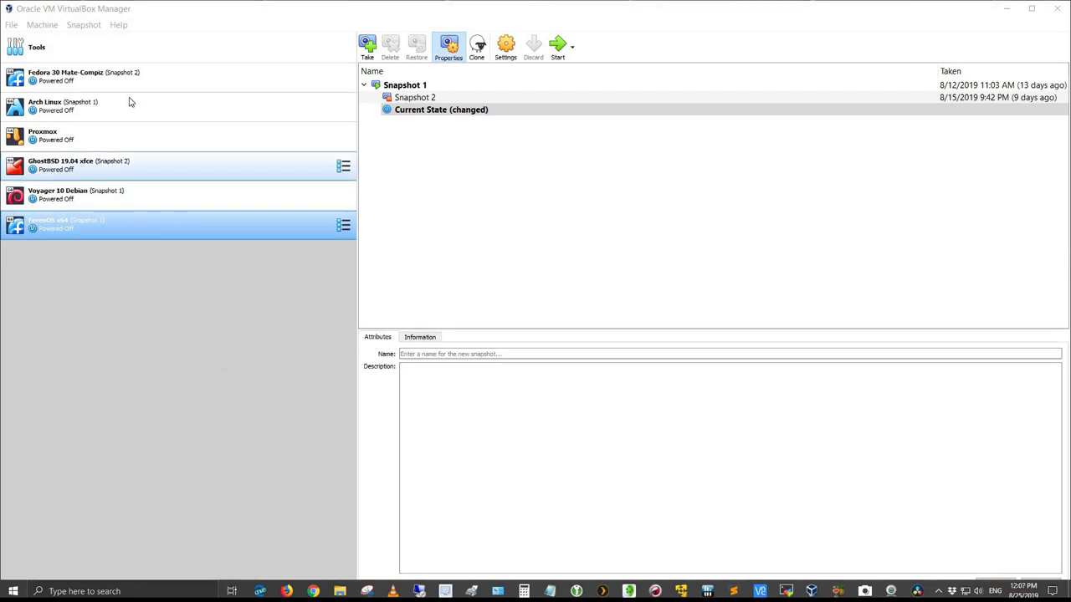
Create a new machine named 'Fedora30 Mate_Compiz' with 6144 MB of memory
left_click(41, 25)
left_click(48, 40)
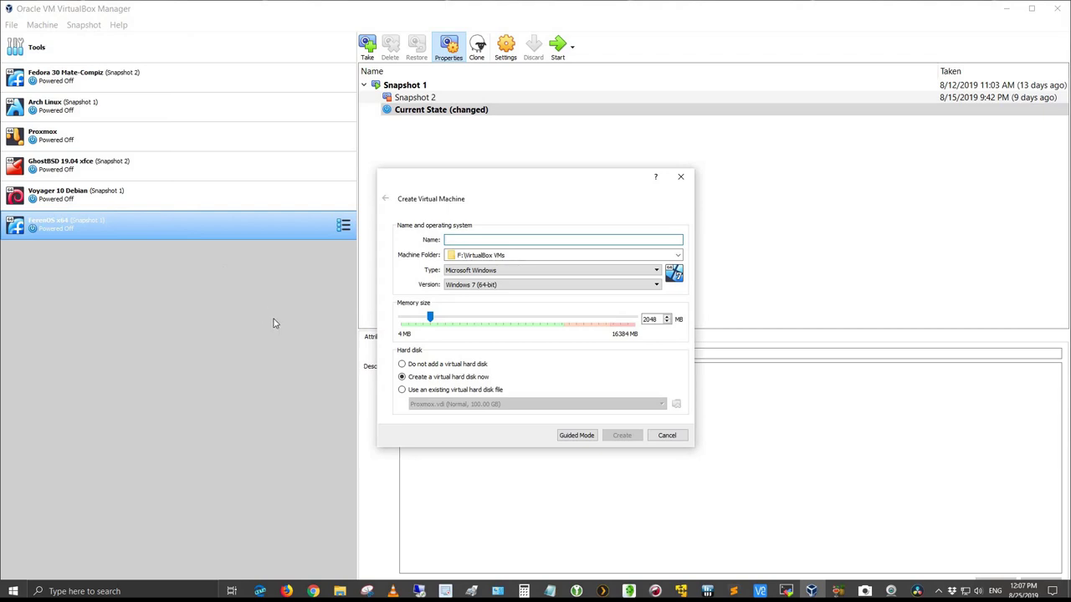
type("Fe")
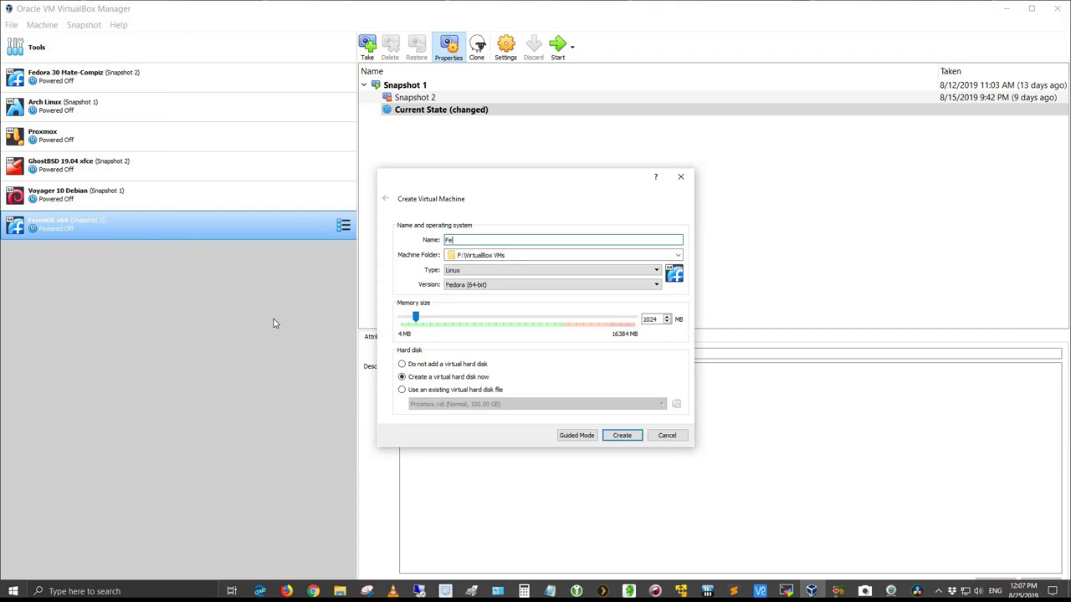
type("dora30 Mate-")
key("BackSpace")
type("_Compiz")
double_click(659, 318)
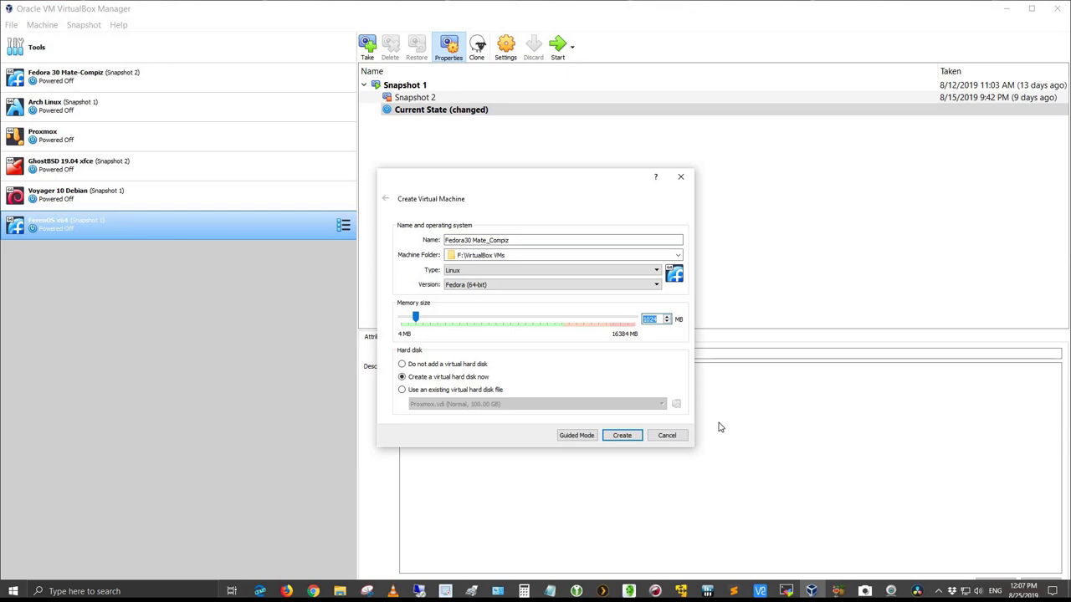
type("6144")
Give the machine a 32 GB dynamically allocated VDI disk and finish creating it
left_click(624, 435)
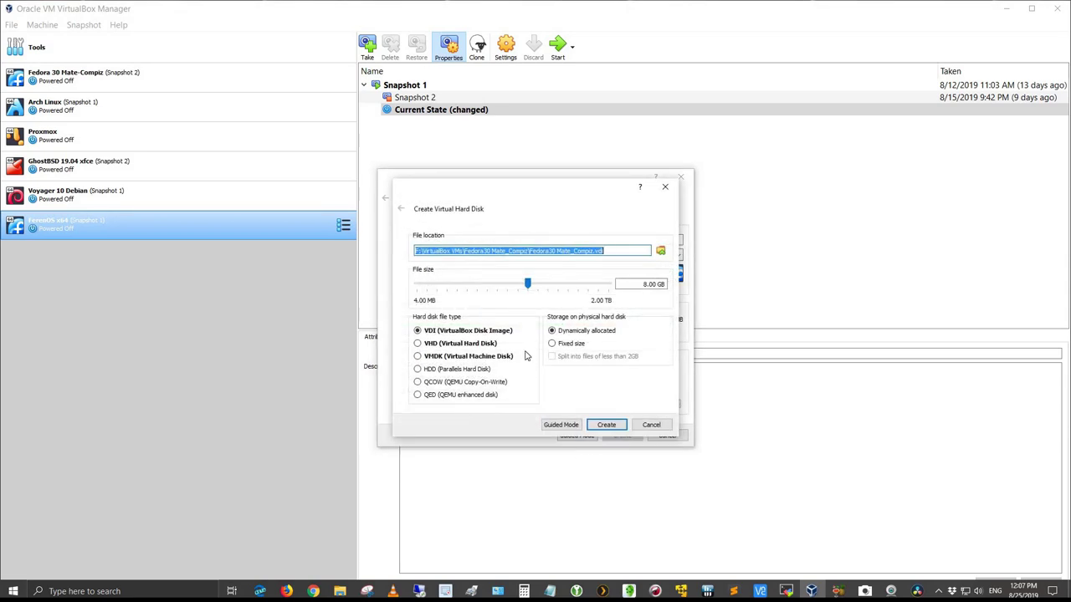
left_click(648, 285)
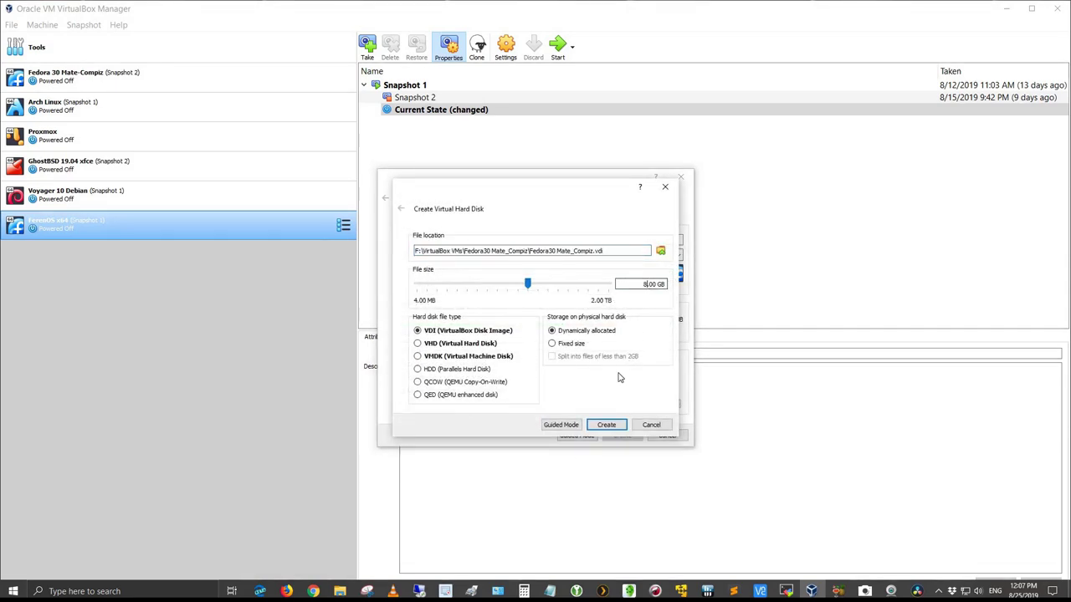
key("BackSpace")
key("BackSpace")
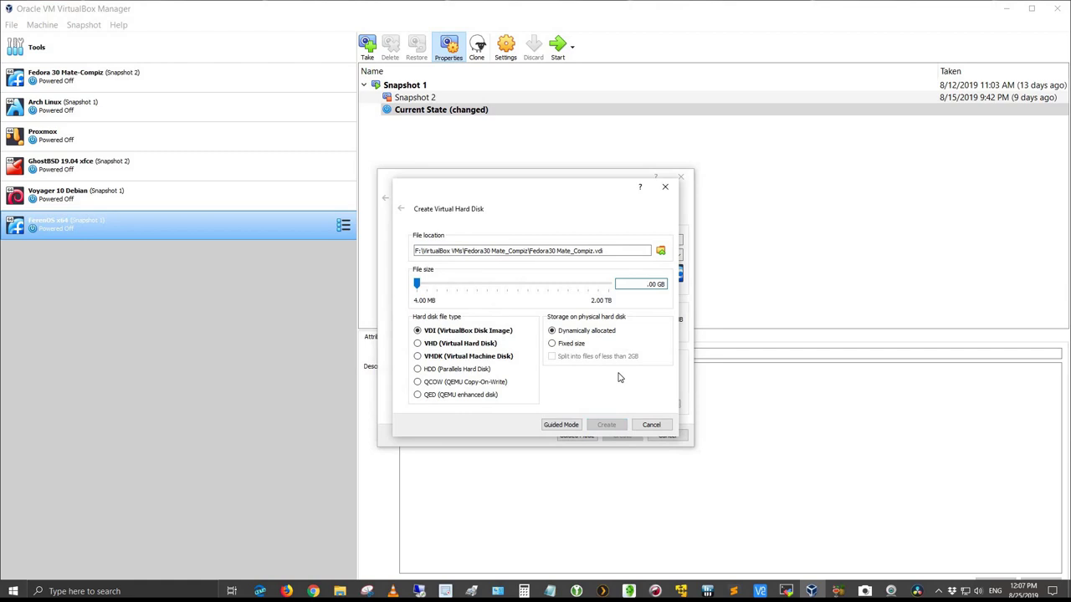
type("32")
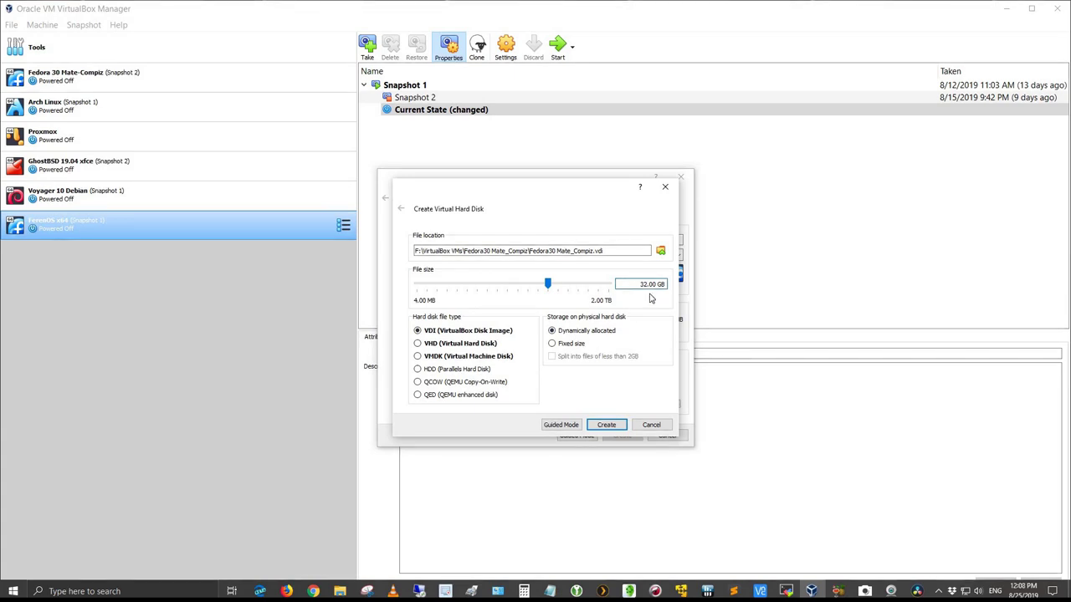
left_click(552, 344)
left_click(553, 331)
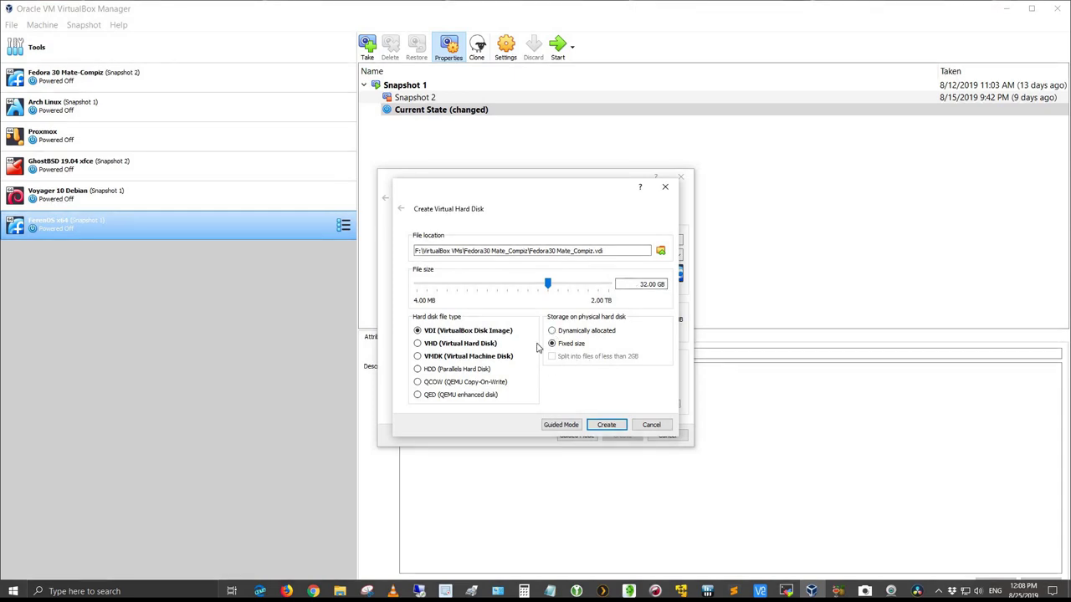
left_click(604, 424)
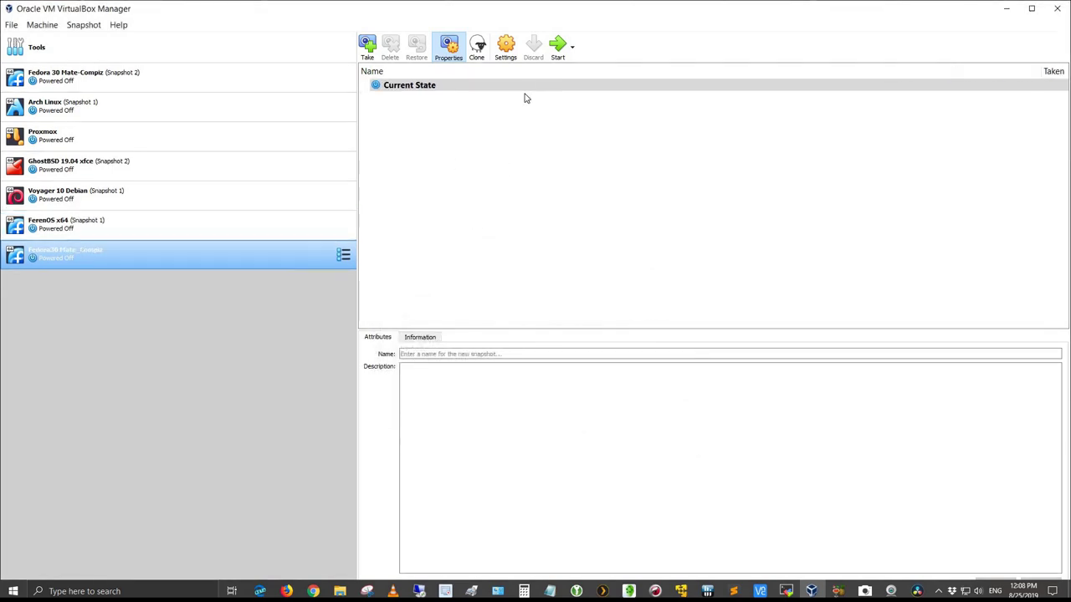
In the machine's System settings, move Hard Disk up the boot order
left_click(505, 46)
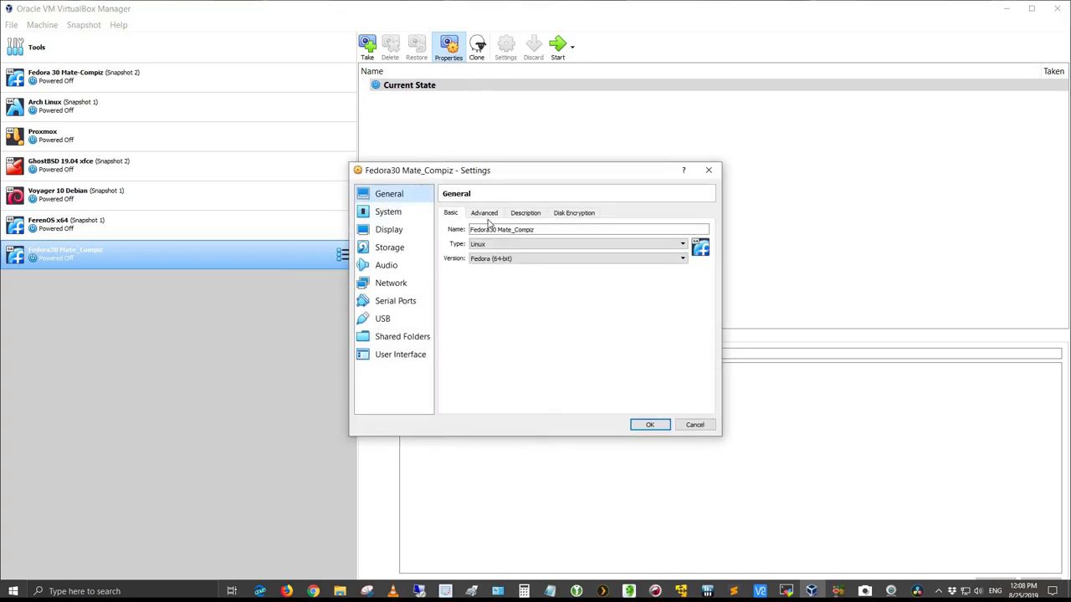
left_click(397, 214)
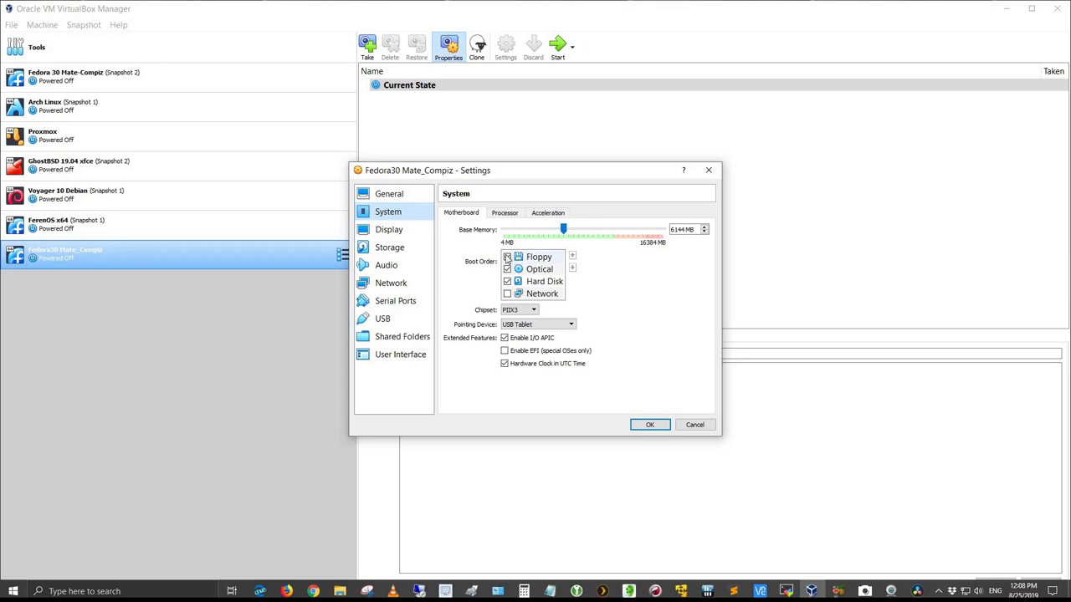
left_click(507, 256)
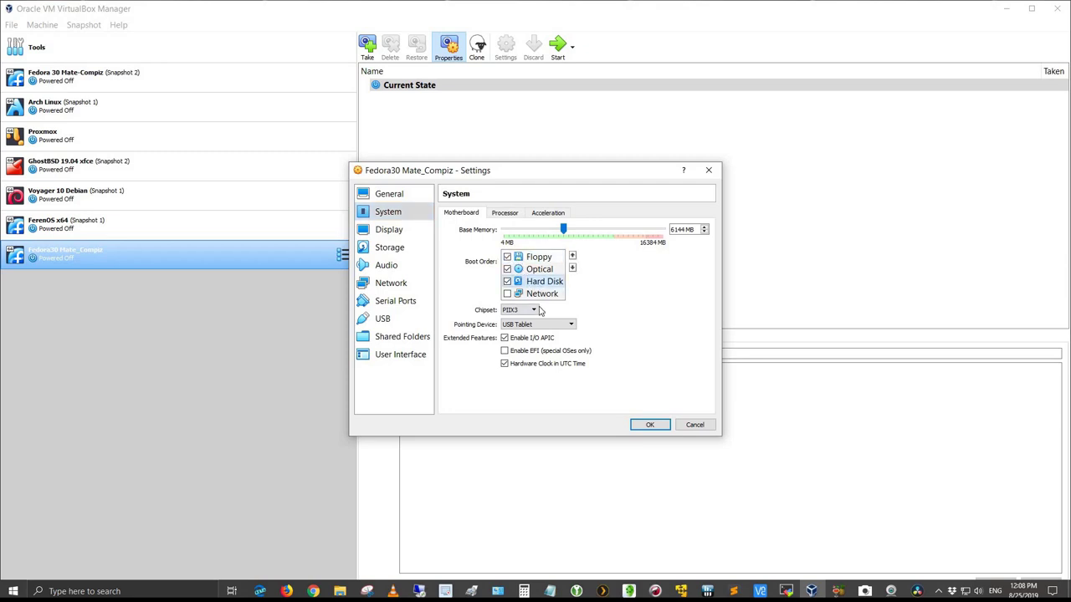
left_click(572, 255)
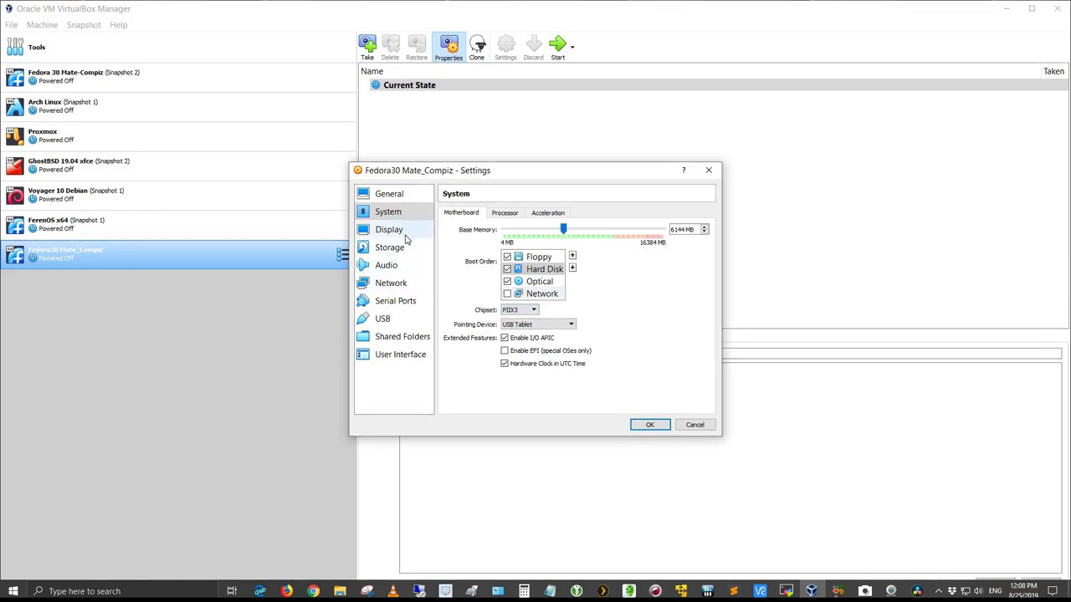
left_click(505, 213)
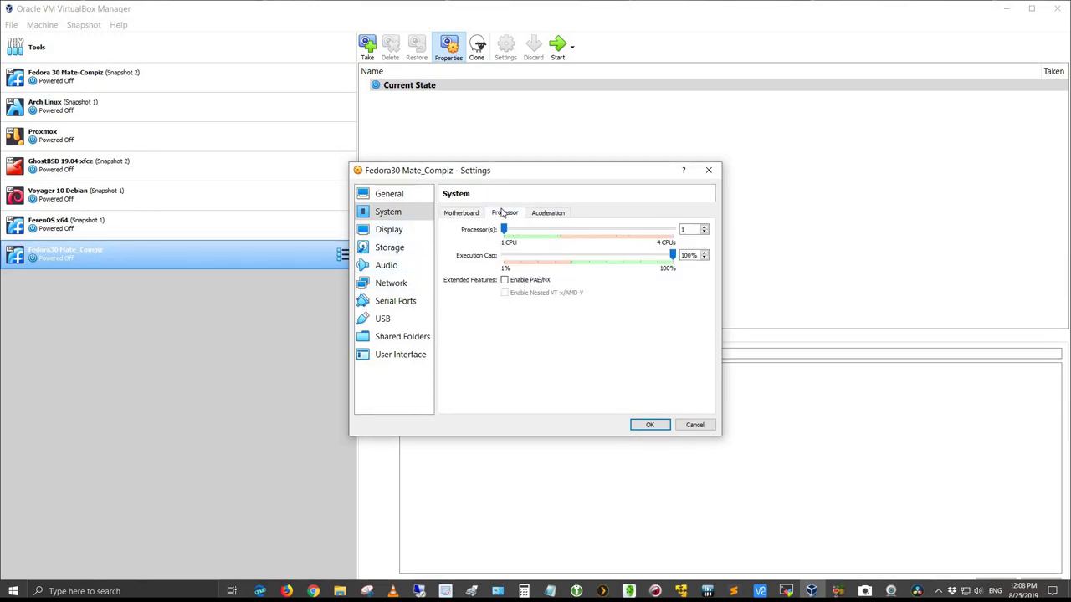
Set video memory to 128 MB and the graphics controller to VBoxVGA
left_click(399, 235)
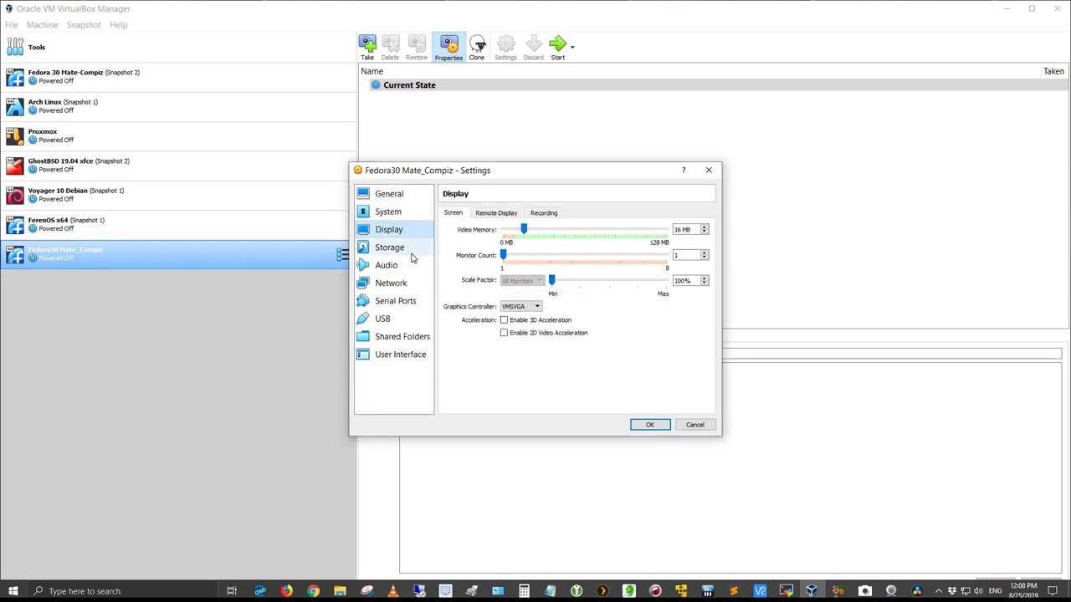
left_click_drag(526, 234, 663, 236)
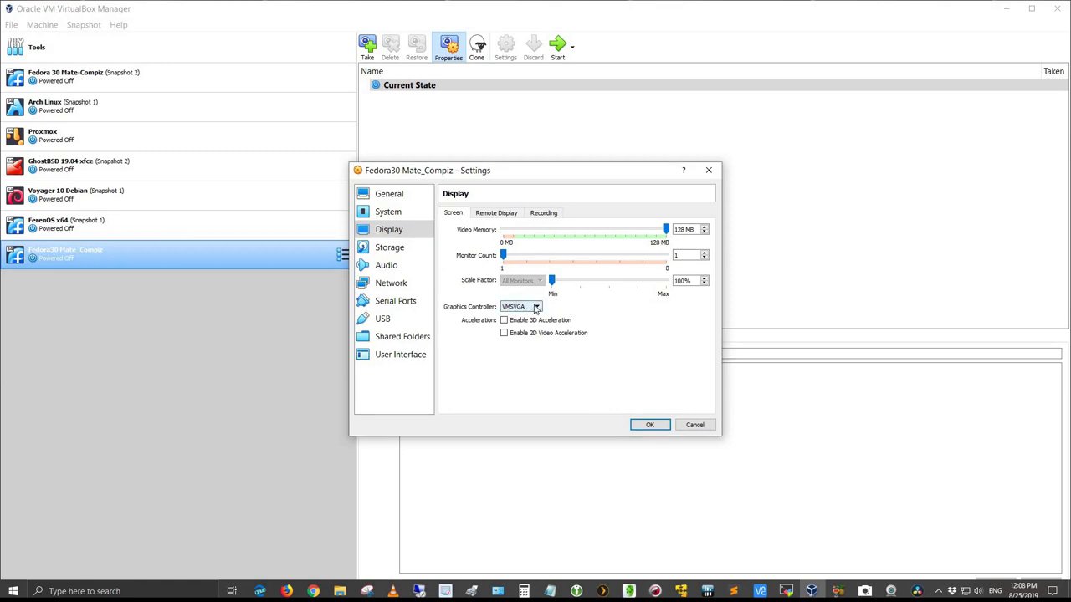
left_click(536, 307)
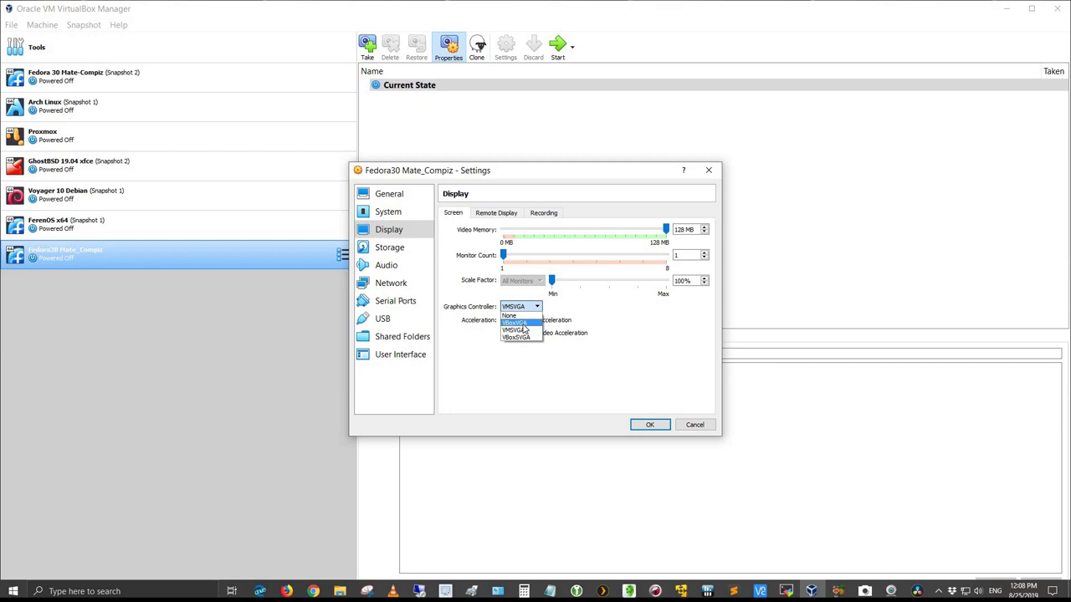
left_click(514, 323)
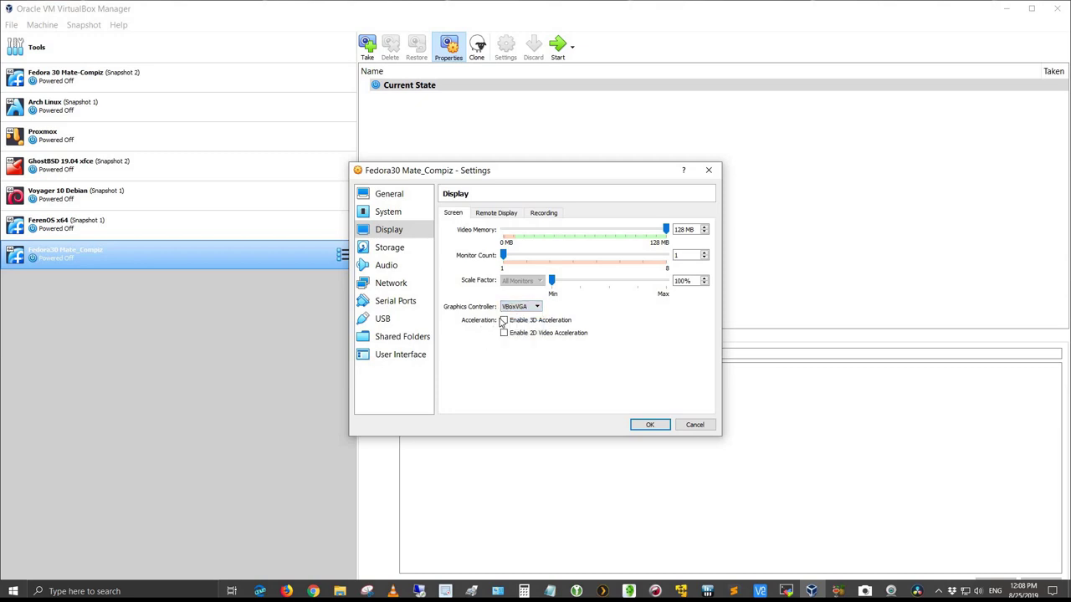
Attach Fedora-MATE_Compiz-Live-x86_64-30-1.2.iso to the empty IDE optical drive
left_click(398, 252)
left_click(456, 240)
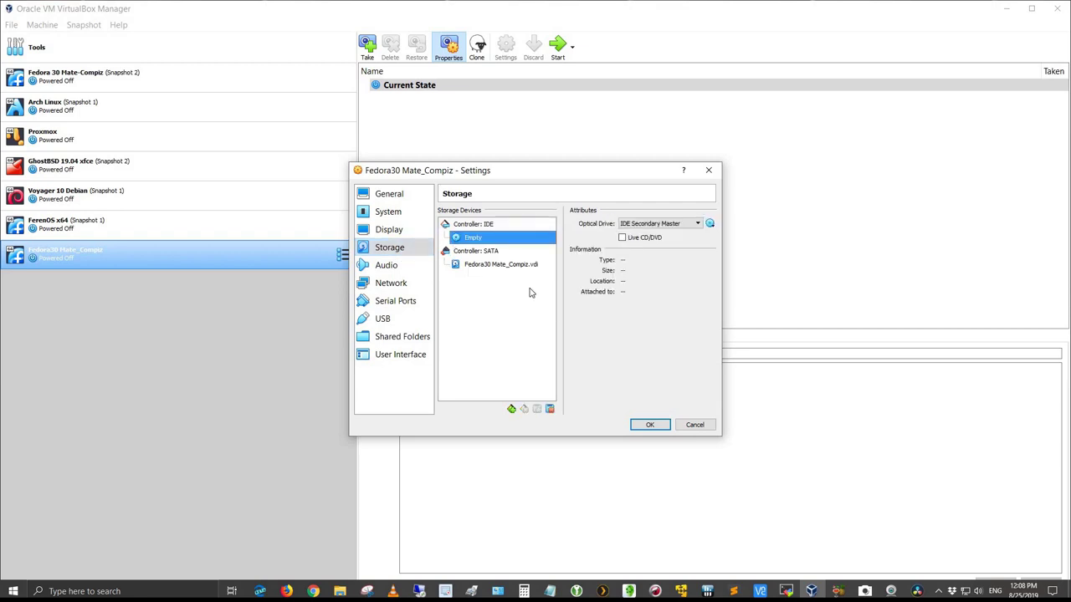
left_click(709, 224)
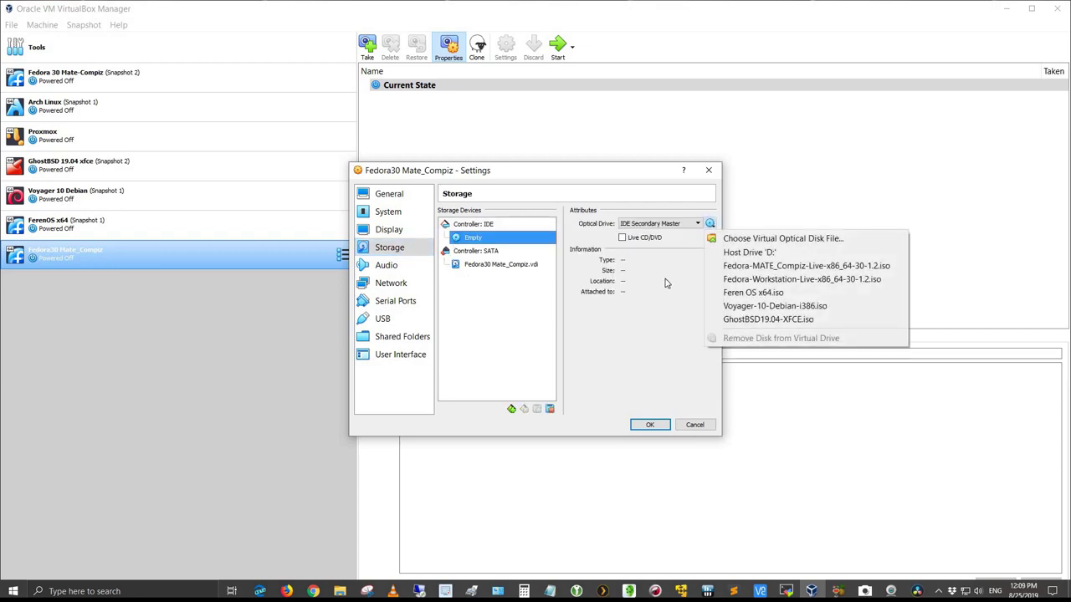
left_click(768, 241)
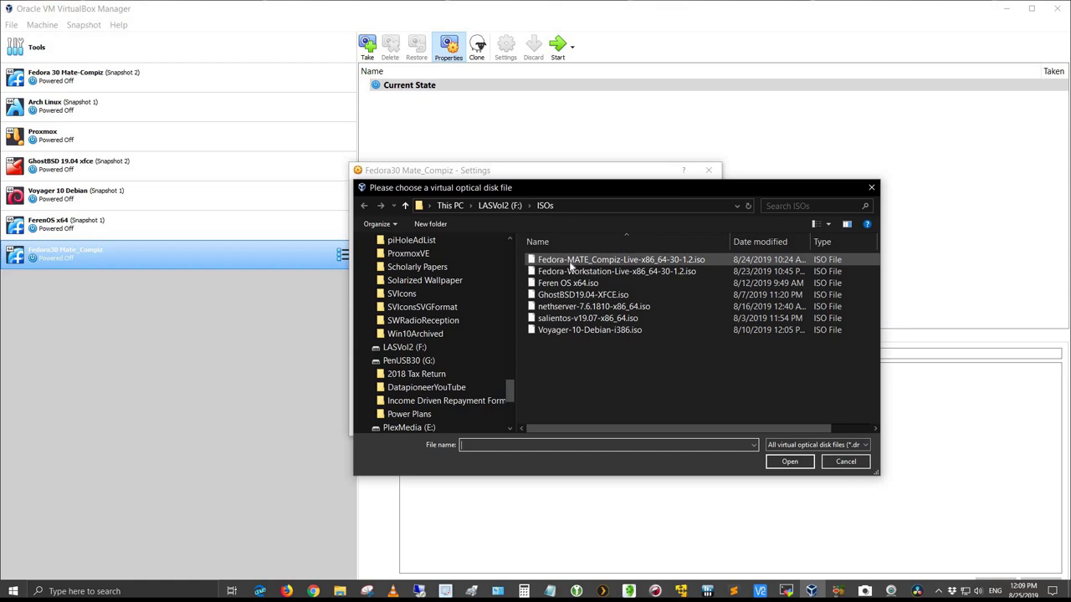
left_click(672, 261)
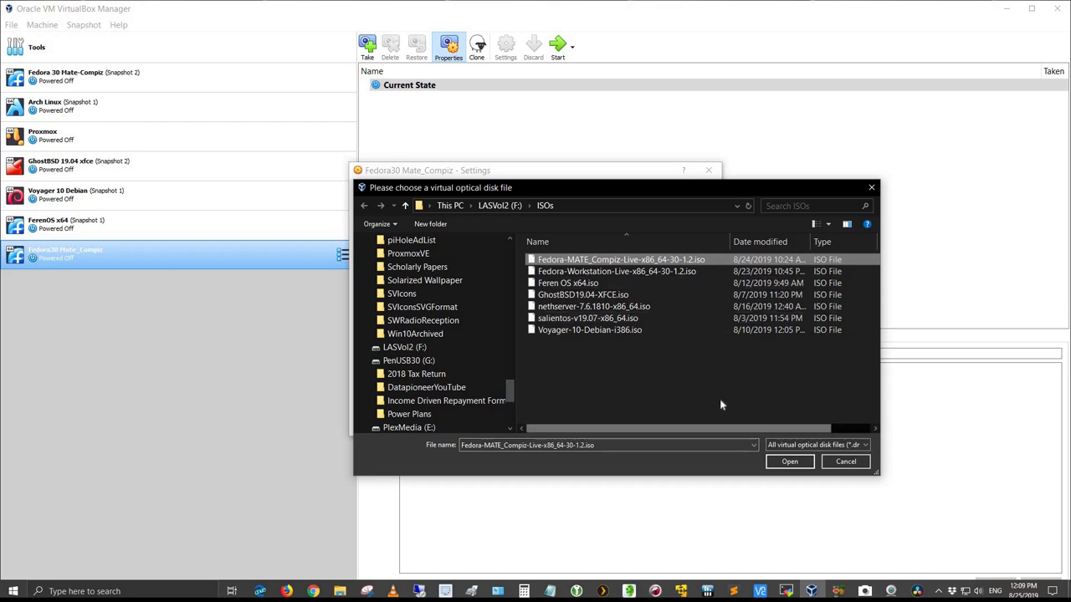
left_click(788, 463)
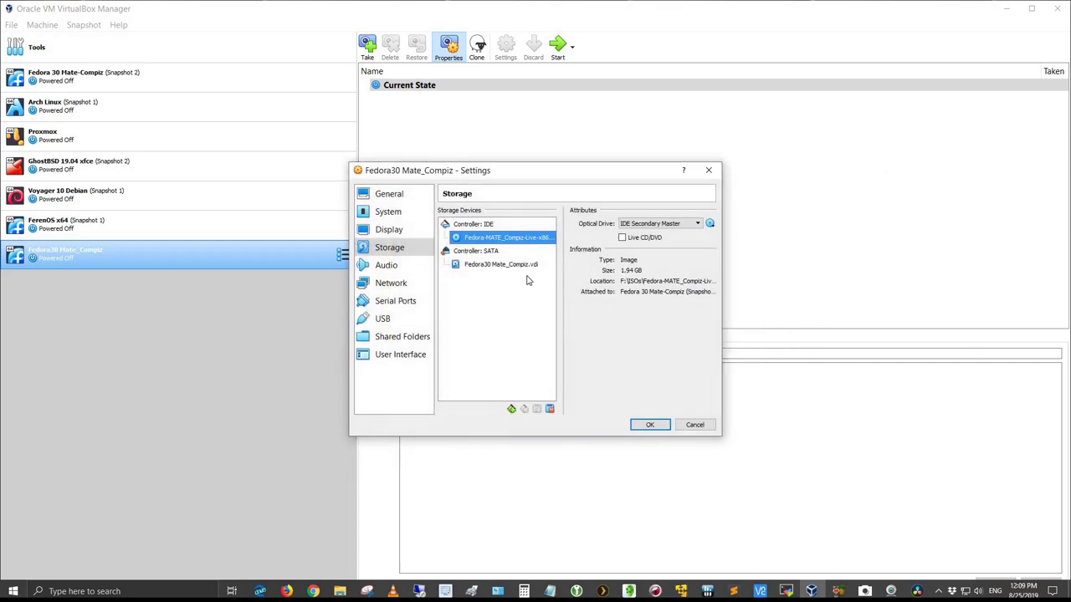
Set the network adapter to Bridged Adapter
left_click(392, 266)
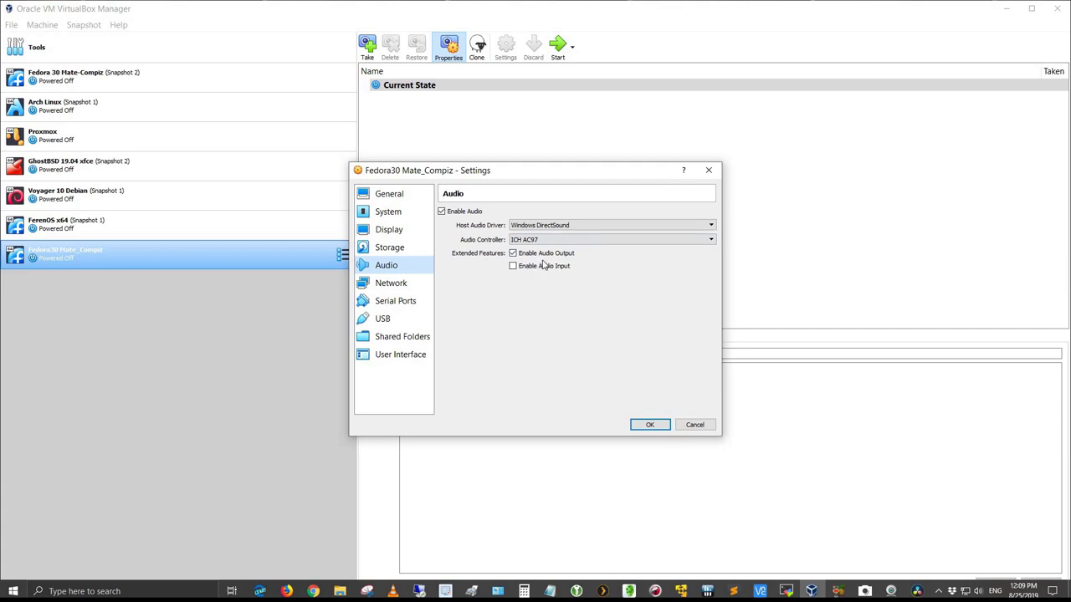
left_click(381, 288)
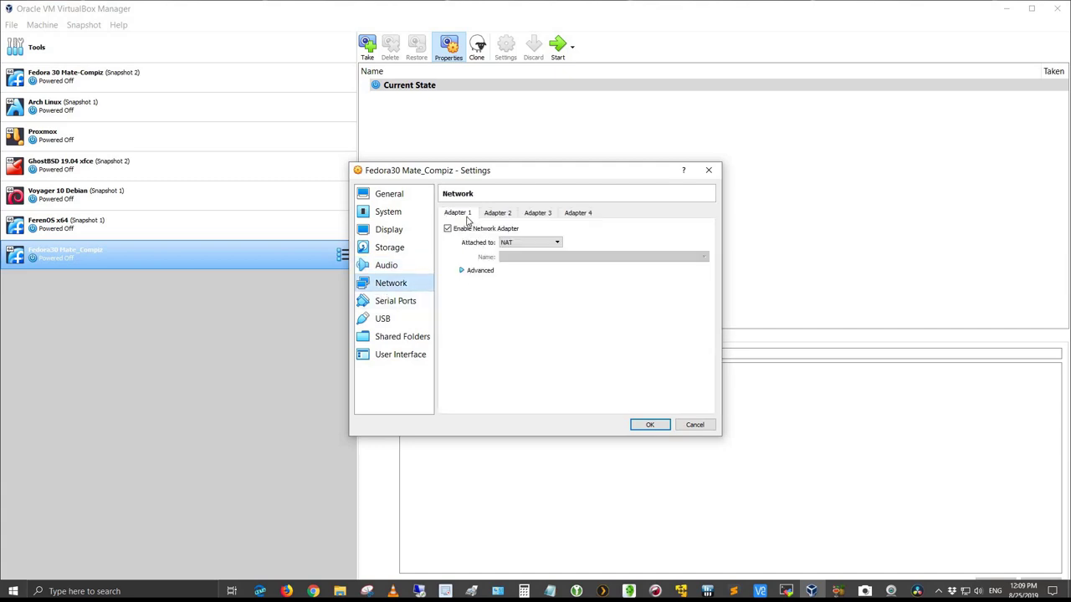
left_click(555, 243)
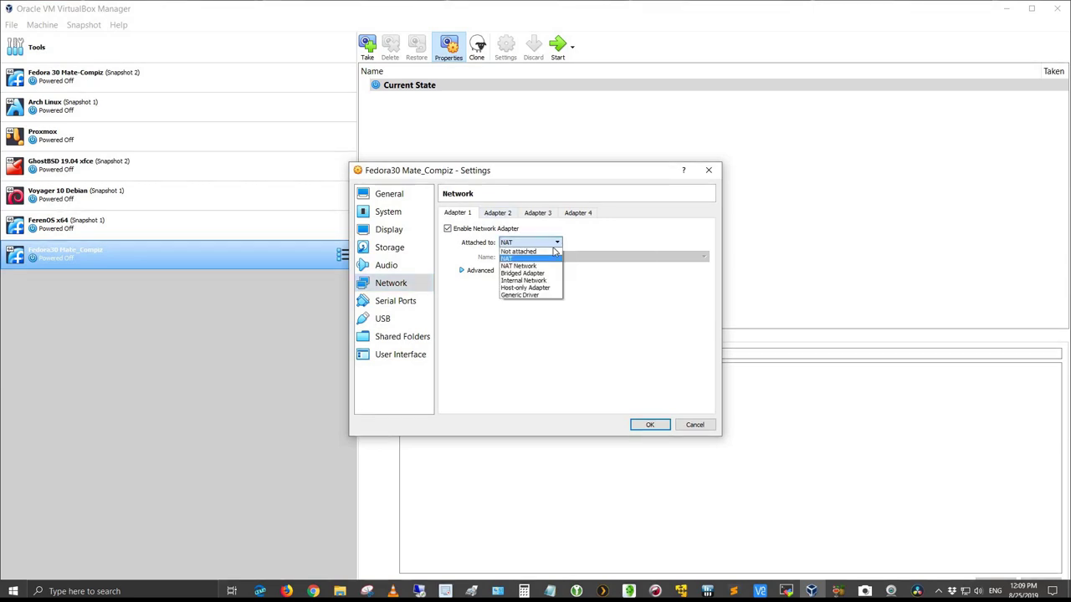
left_click(533, 273)
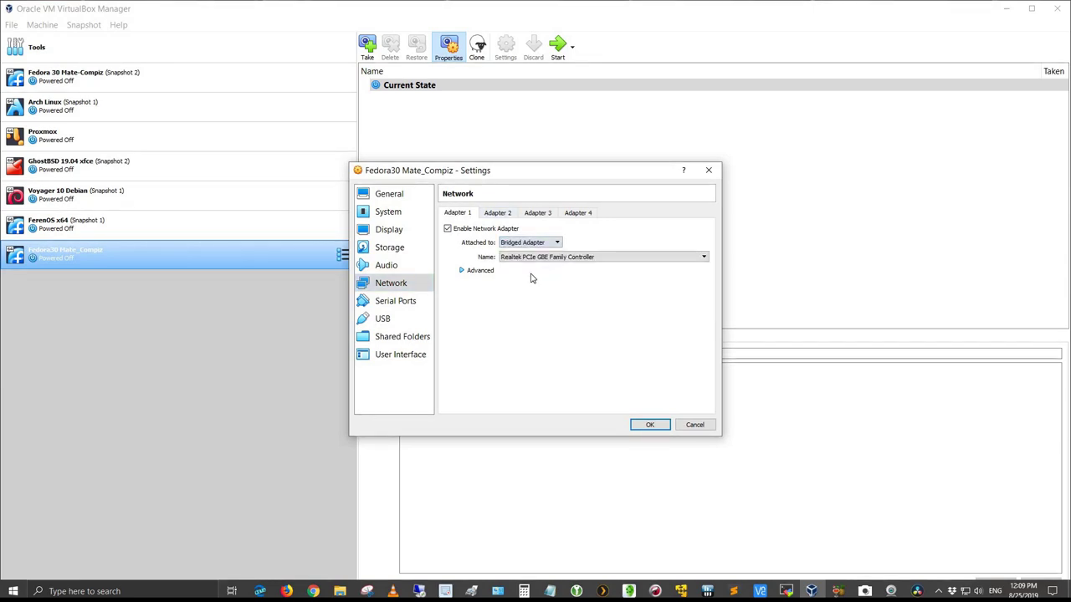
Switch USB to the USB 3.0 (xHCI) controller and save the settings
left_click(382, 322)
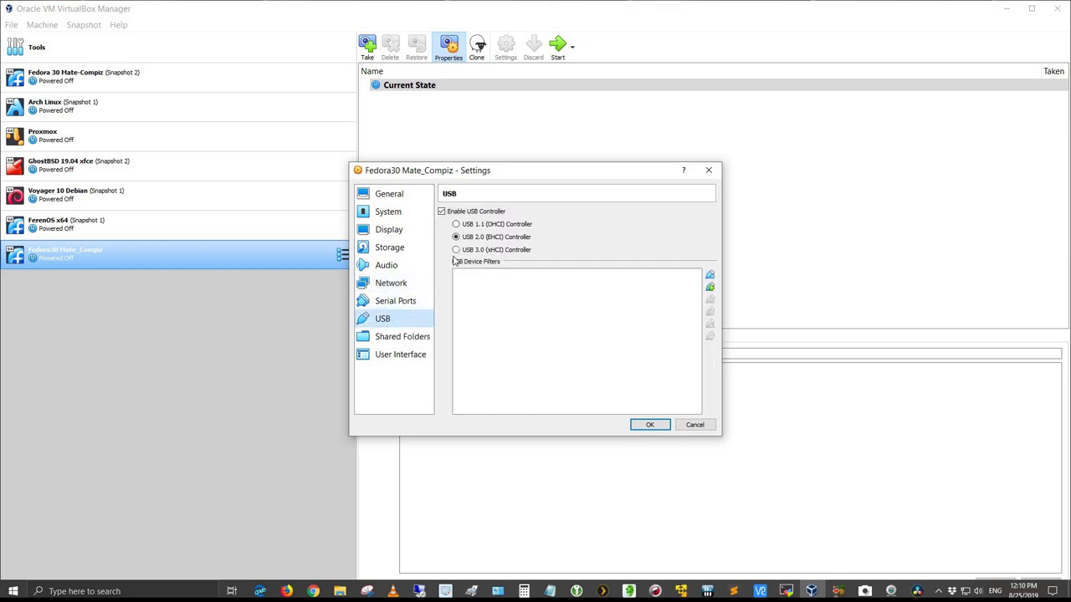
key("alt+3")
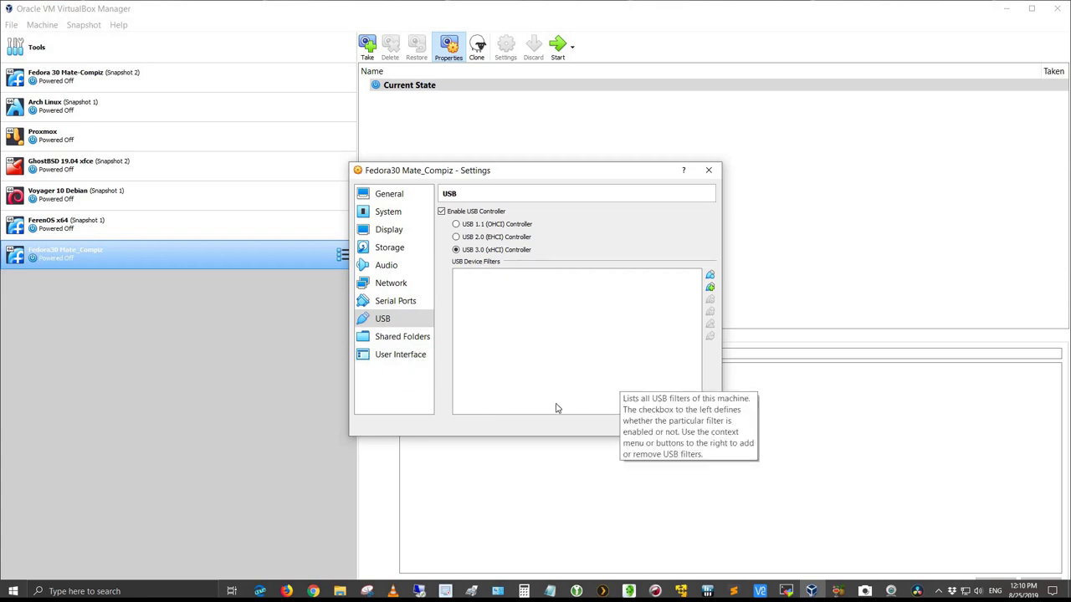
left_click(637, 426)
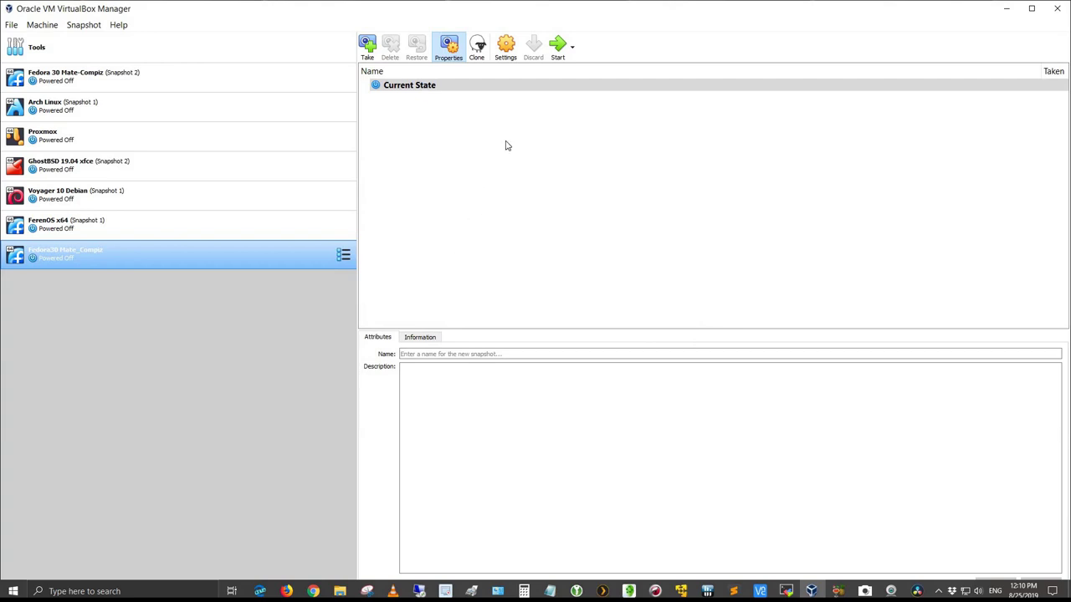
Start Fedora30 Mate_Compiz and switch its window to full-screen mode
left_click(556, 47)
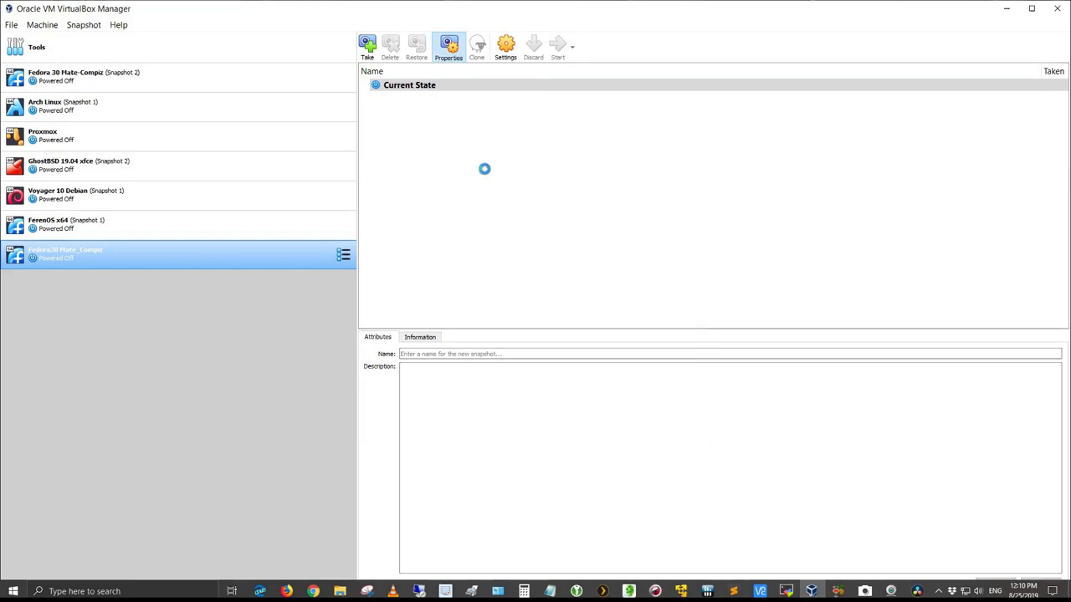
left_click(436, 166)
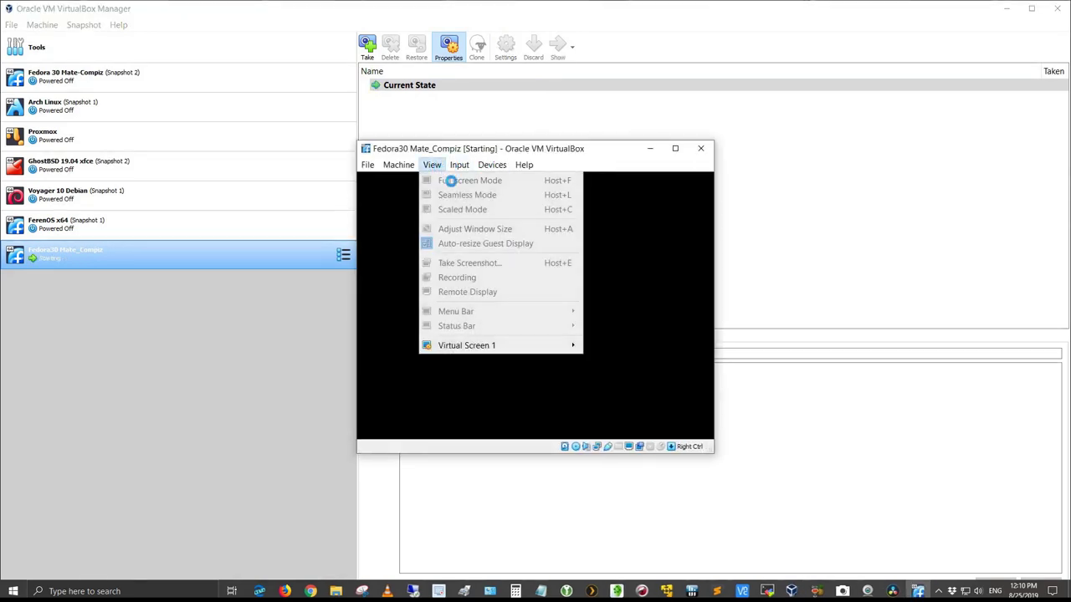
left_click(442, 166)
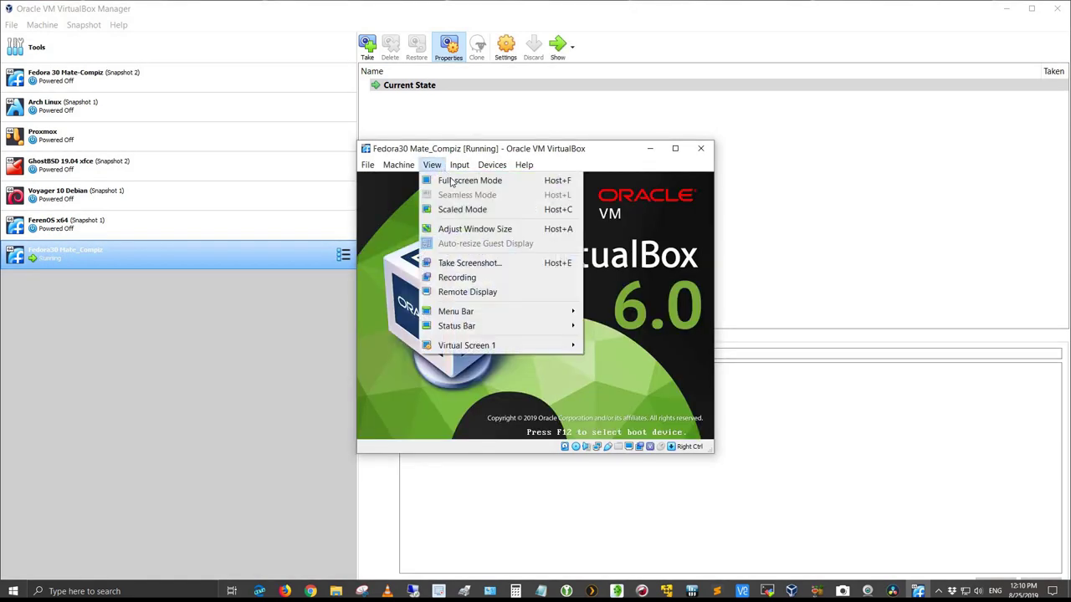
left_click(469, 181)
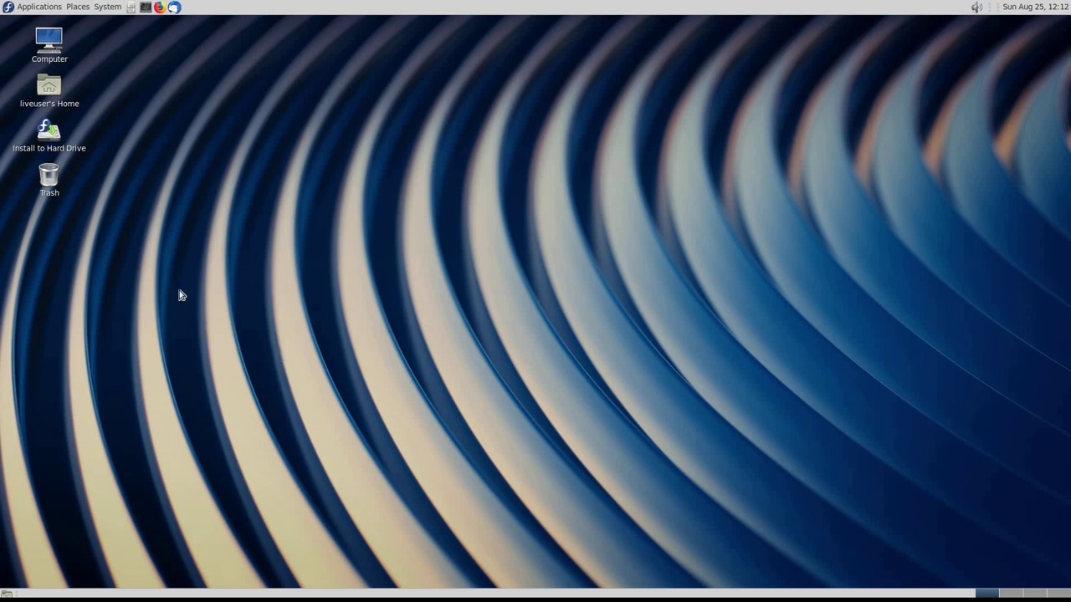
Open the Install to Hard Drive icon to launch the Fedora installer
right_click(52, 135)
left_click(74, 142)
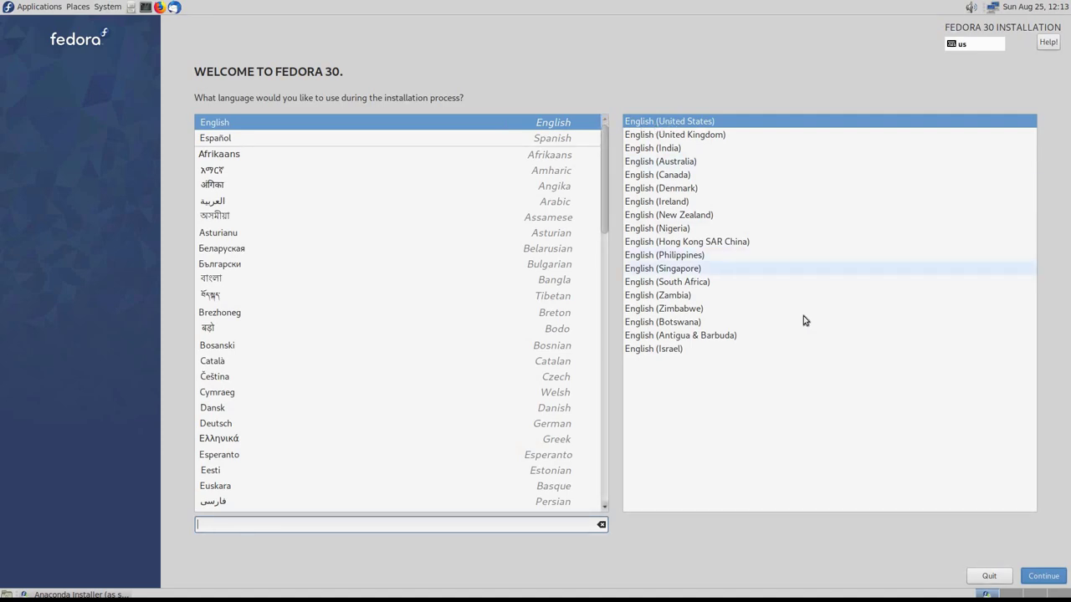
Keep English (United States) as the installer language and continue
left_click(1038, 574)
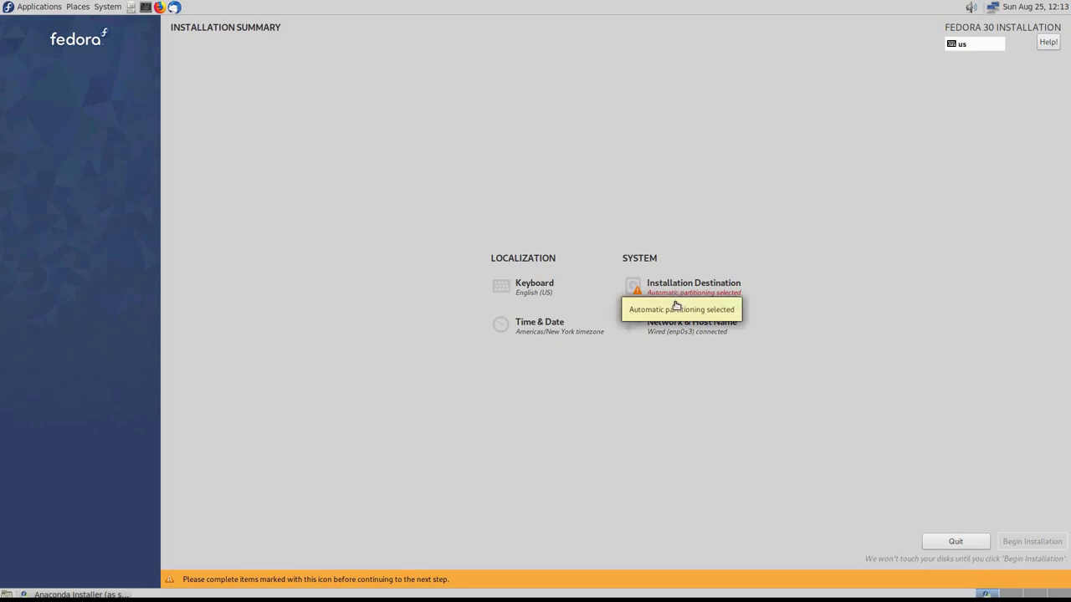
Accept the 32 GiB ATA VBOX HARDDISK with automatic partitioning as the destination
left_click(676, 294)
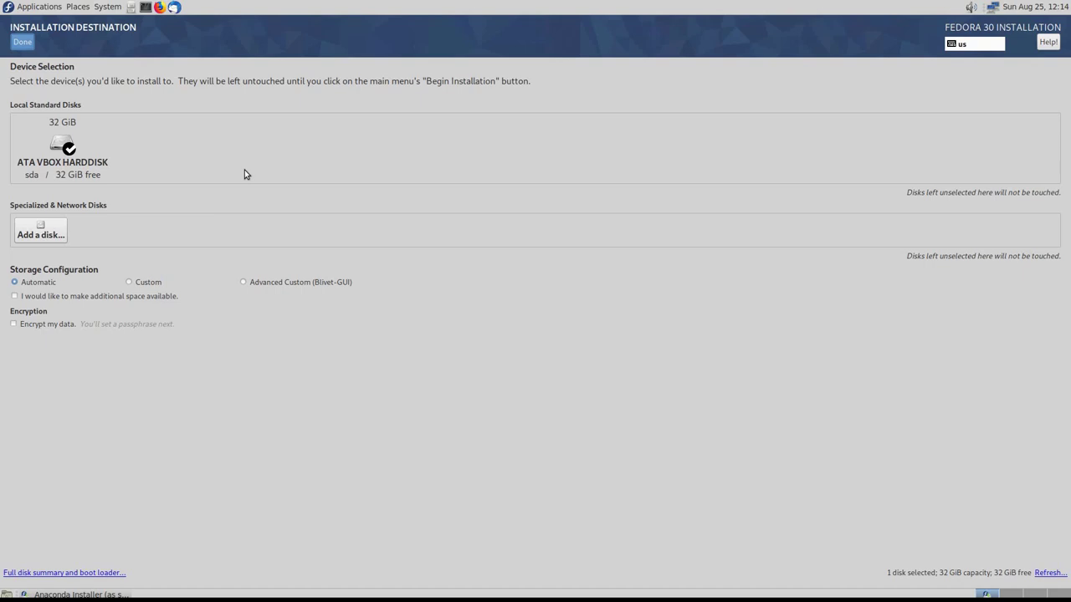
key("F12")
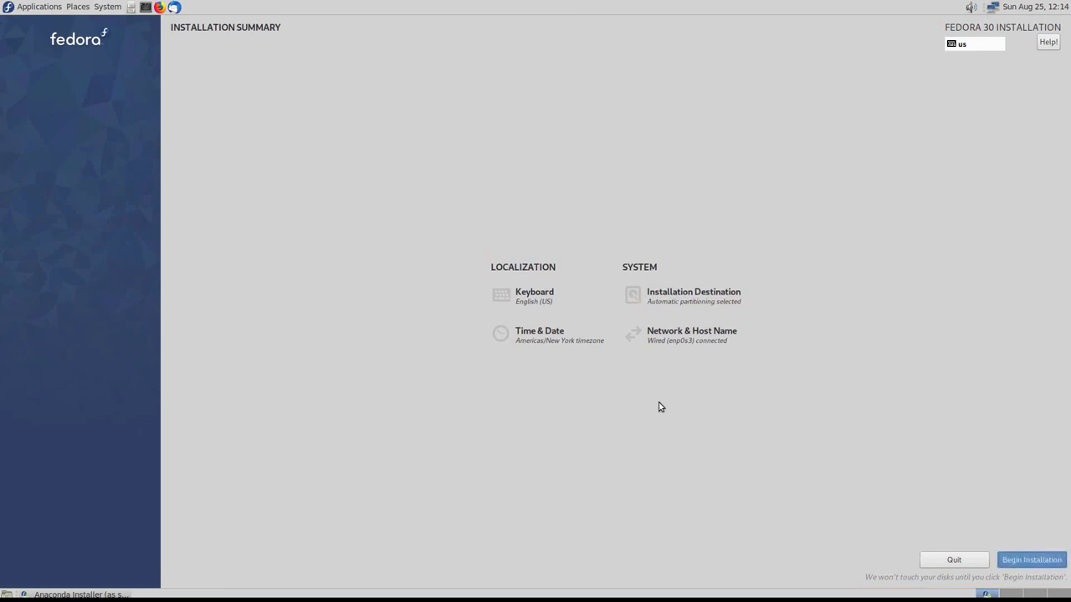
Replace localhost.localdomain with fedora30mate_compiz.asuscomm.com and apply it
left_click(691, 339)
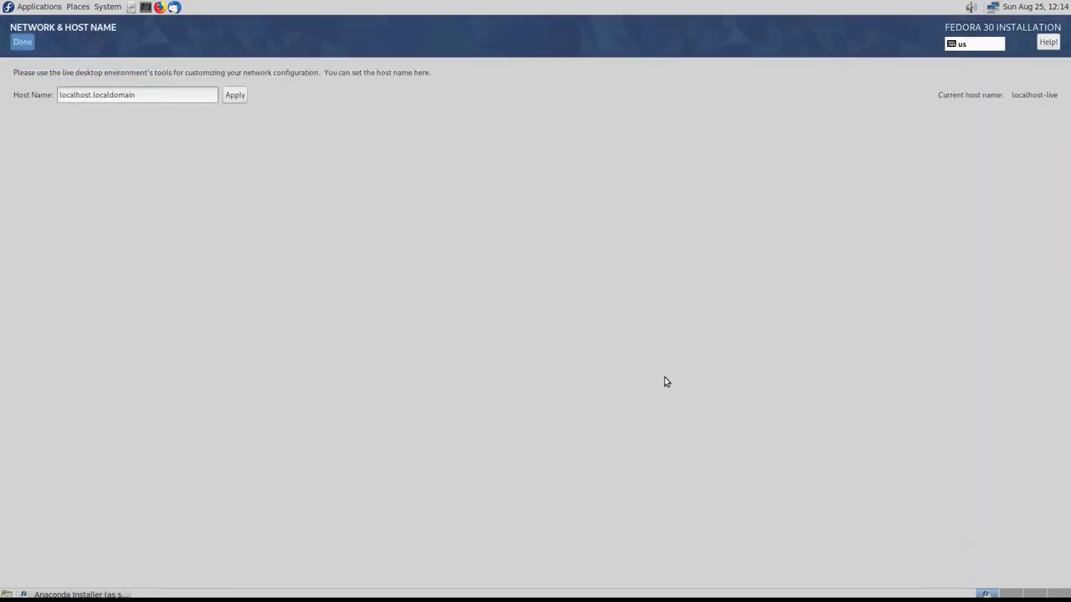
left_click(148, 94)
key("BackSpace")
key("BackSpace")
key("BackSpace")
key("BackSpace")
key("BackSpace")
key("BackSpace")
key("BackSpace")
key("BackSpace")
key("BackSpace")
key("BackSpace")
key("BackSpace")
key("BackSpace")
key("BackSpace")
key("BackSpace")
key("BackSpace")
key("BackSpace")
key("BackSpace")
key("BackSpace")
key("BackSpace")
key("BackSpace")
key("BackSpace")
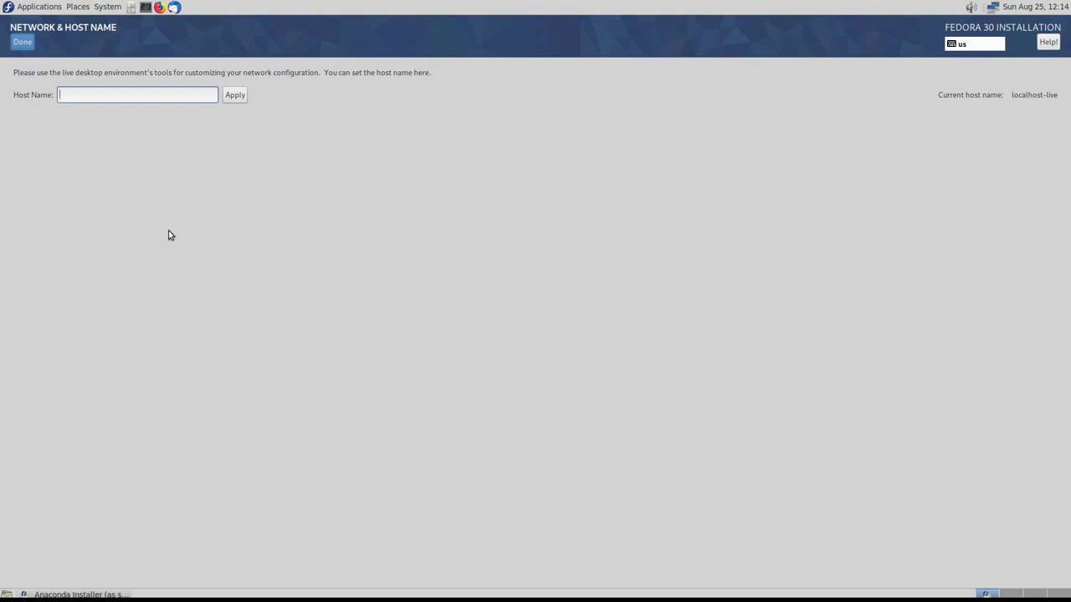
type("fedora30mate_compiz.asuscomm.com")
left_click(235, 95)
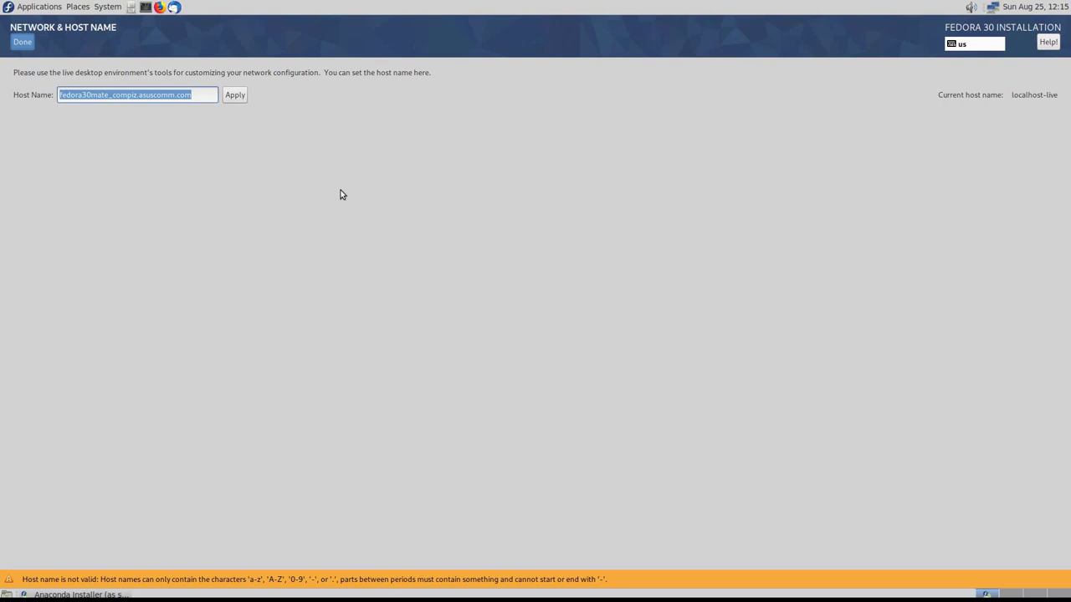
Change the underscore to a hyphen, giving fedora30mate-compiz.asuscomm.com, and return to the summary
left_click(114, 96)
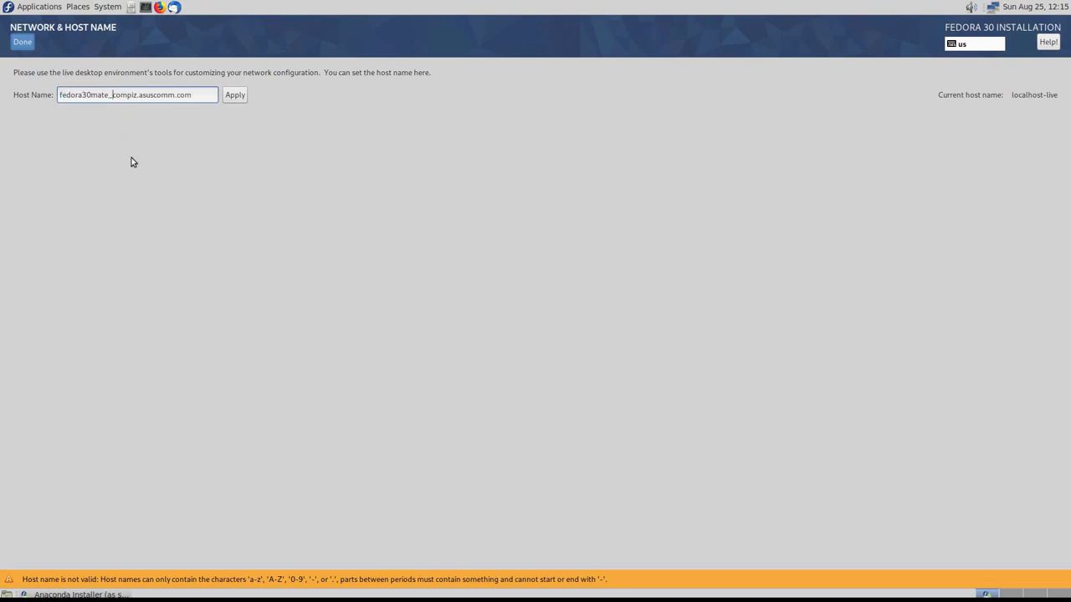
key("BackSpace")
type("-")
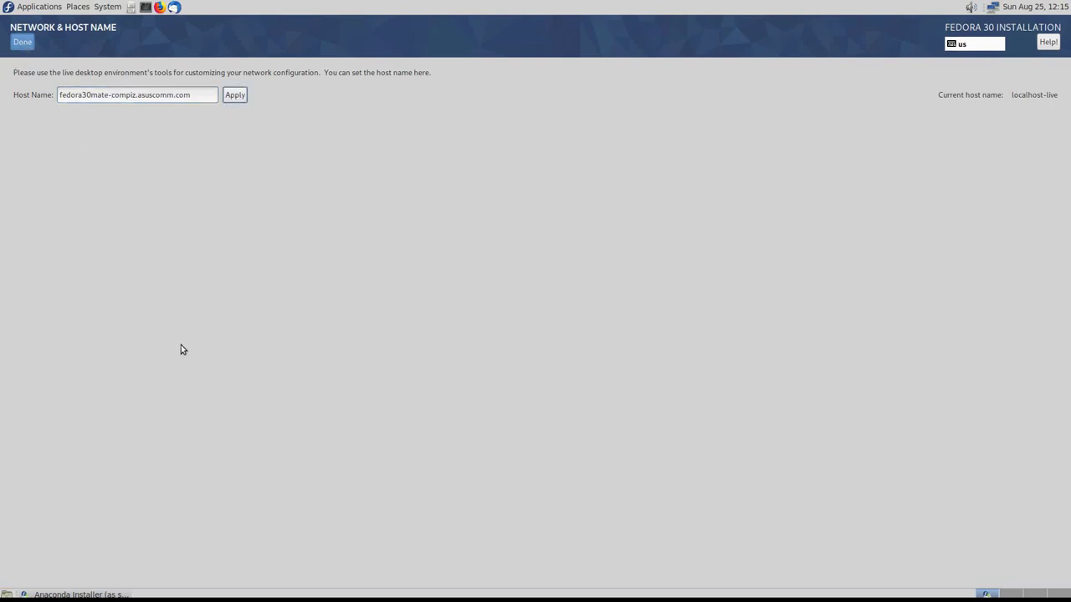
key("alt+d")
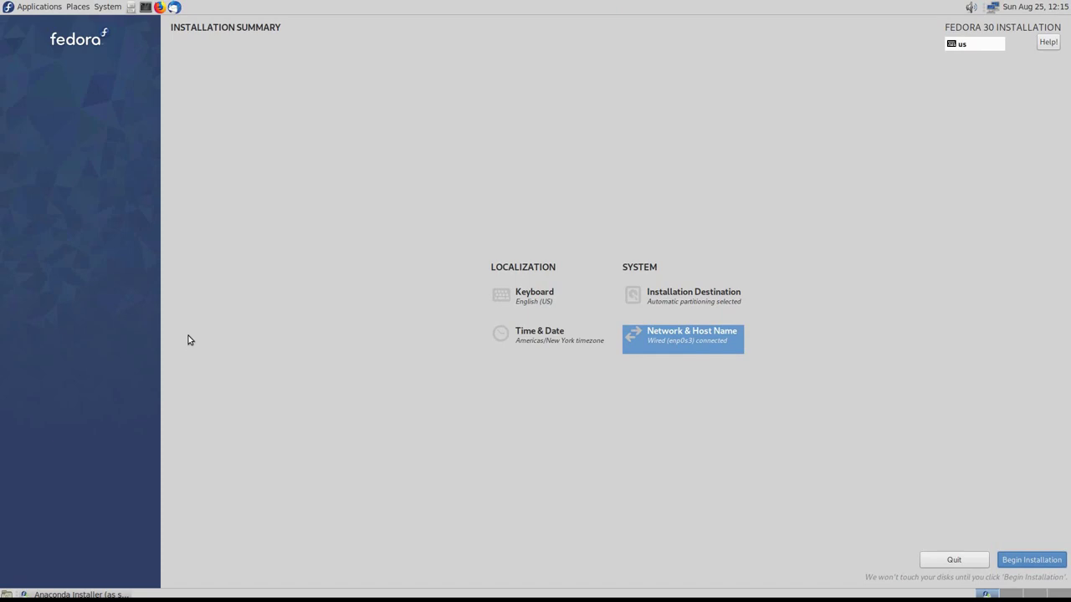
Begin the Fedora installation, then set and confirm the root password
left_click(1023, 563)
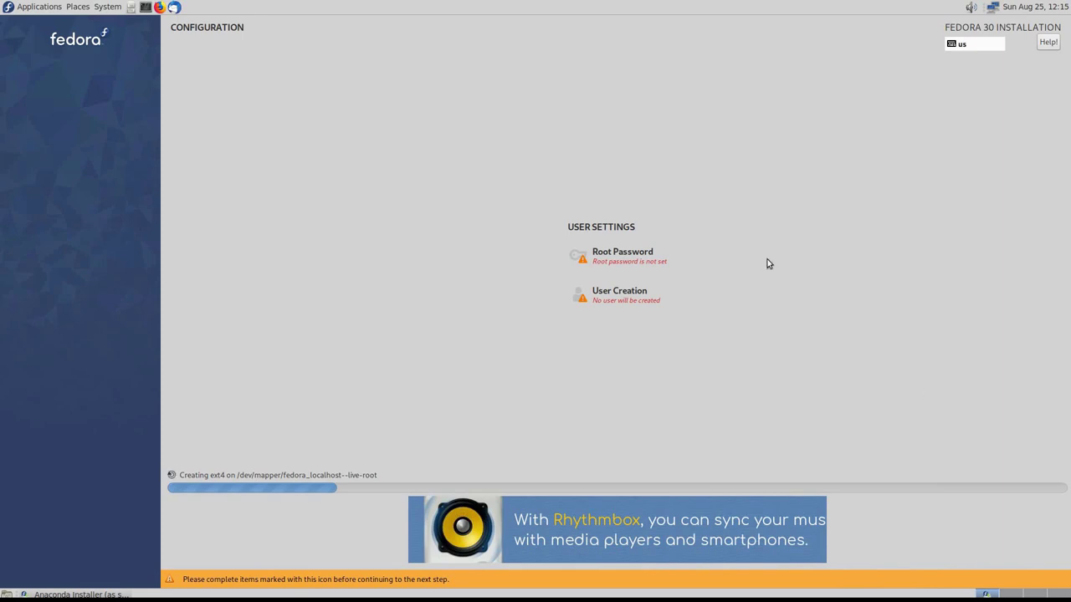
left_click(628, 268)
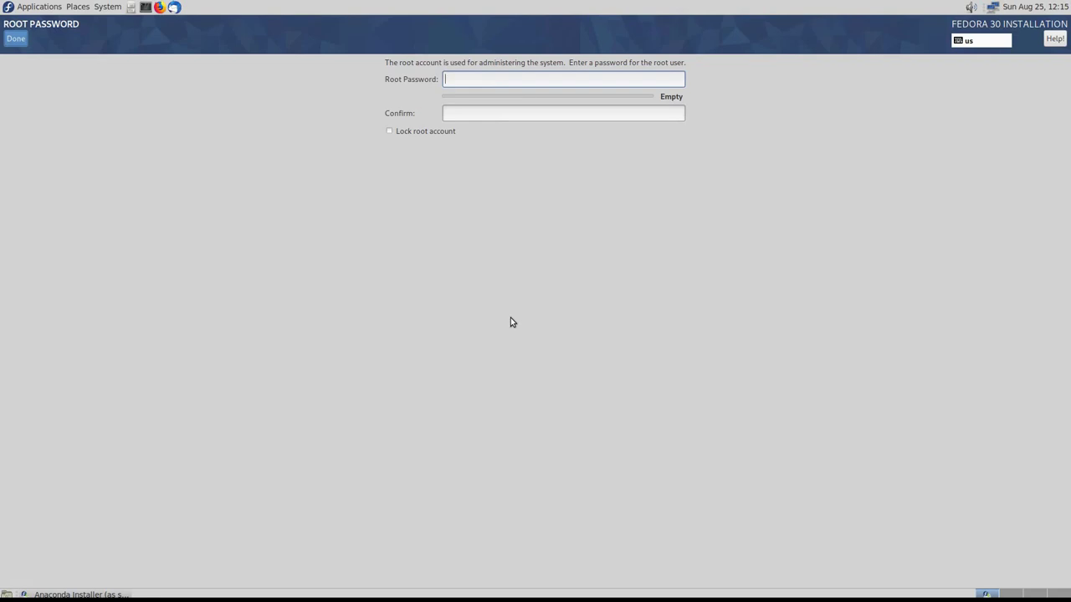
type("**********")
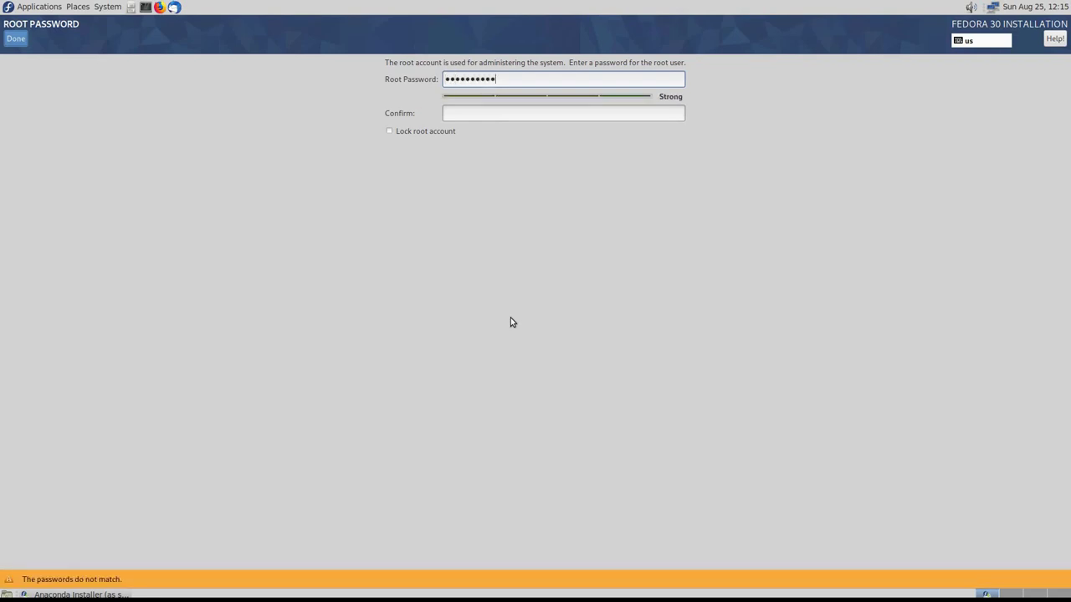
key("Tab")
type("********")
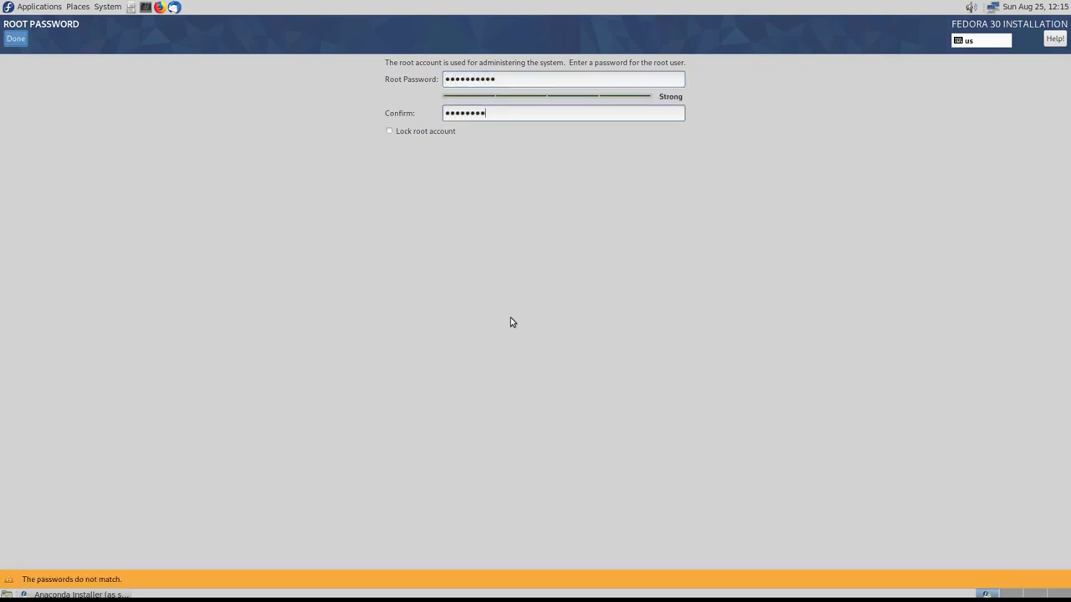
type("**")
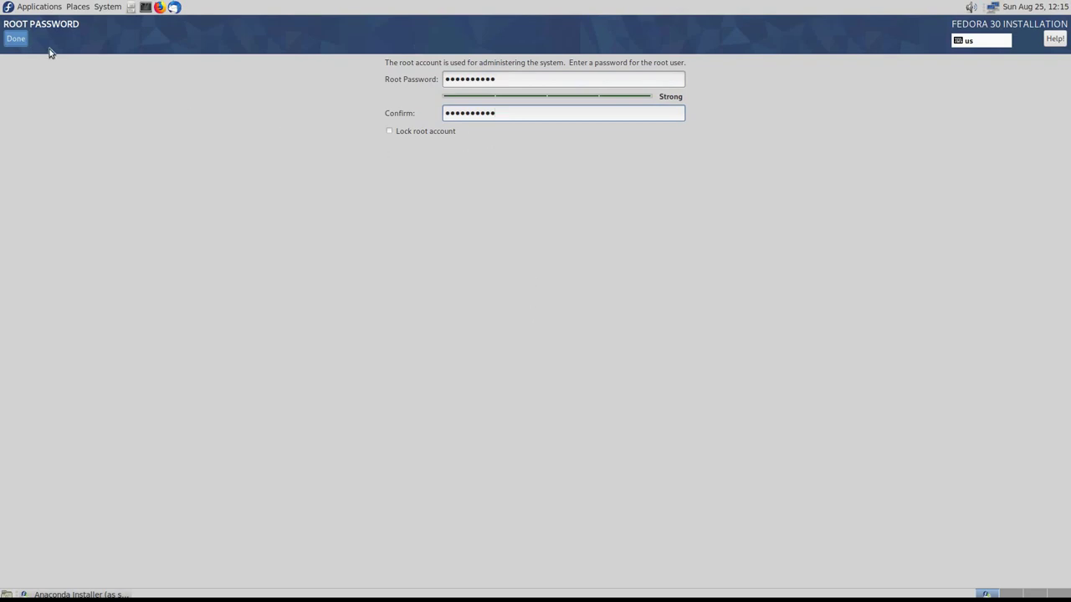
key("Return")
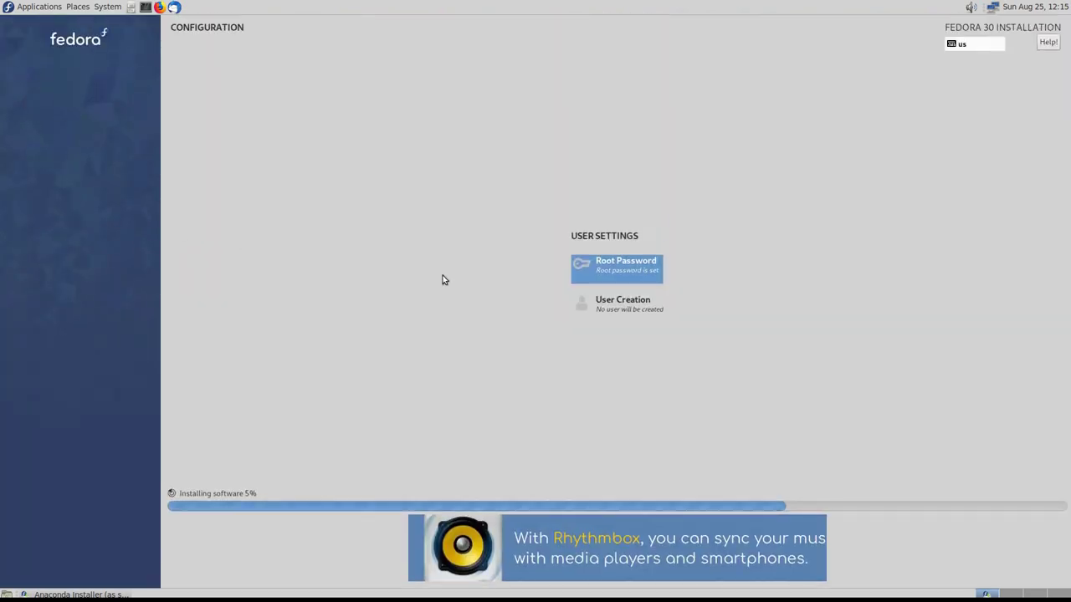
In User Creation, enter the new user's full name and user name
left_click(585, 304)
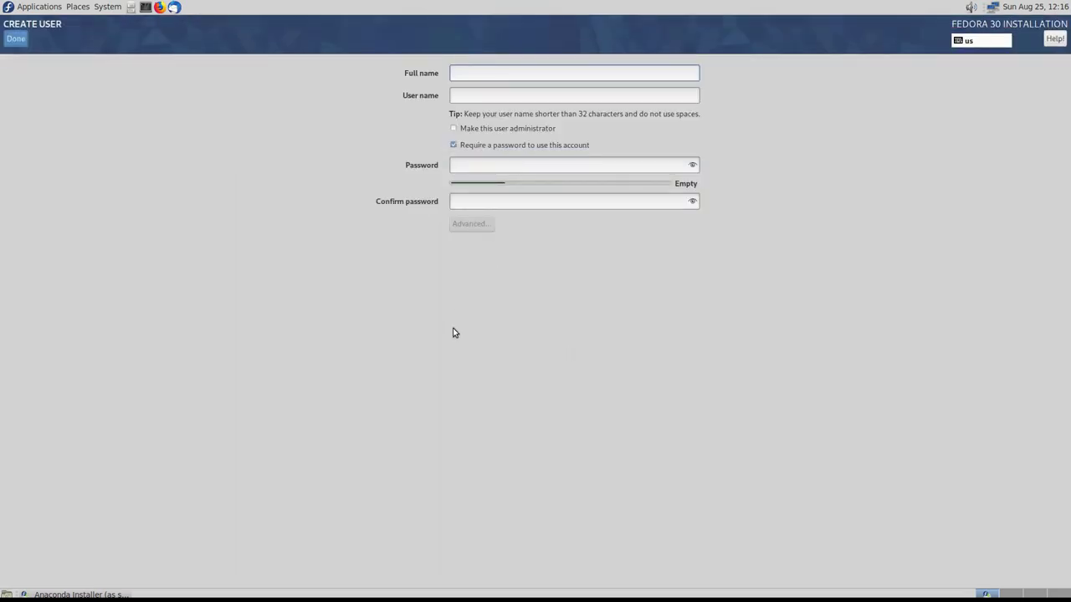
type("Dan")
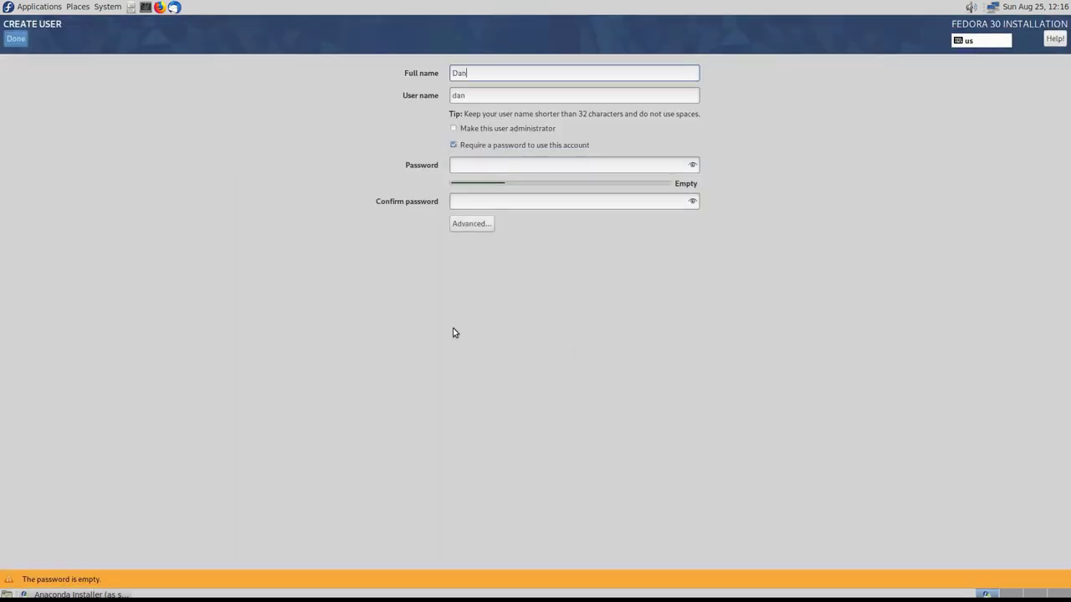
type(" Calloway")
key("Tab")
type("datapi")
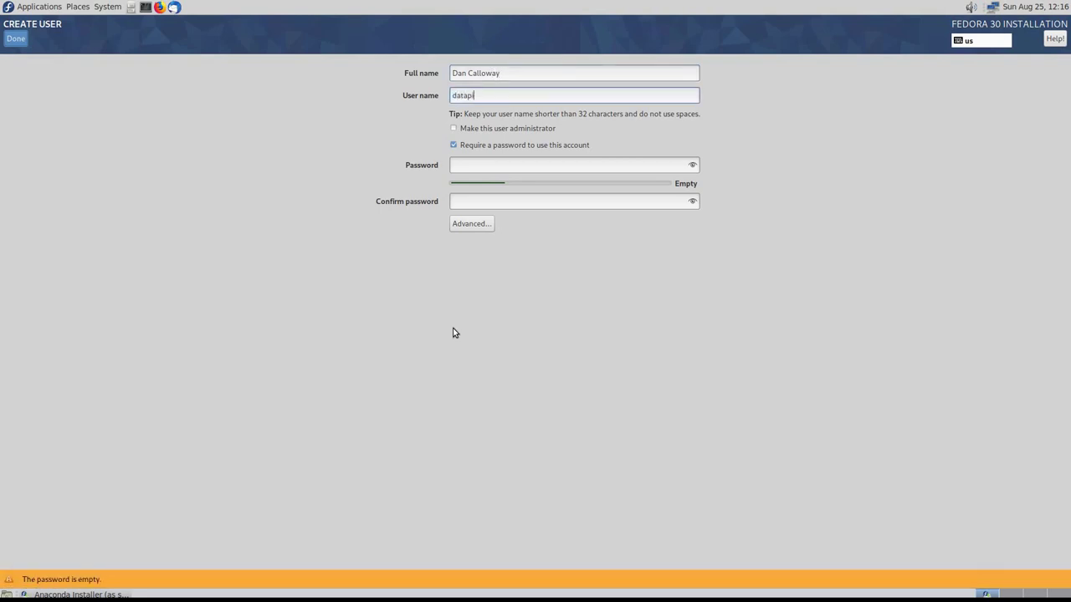
type("oneer")
key("Tab")
Make the user an administrator, enter the account password and start confirming it
left_click(465, 163)
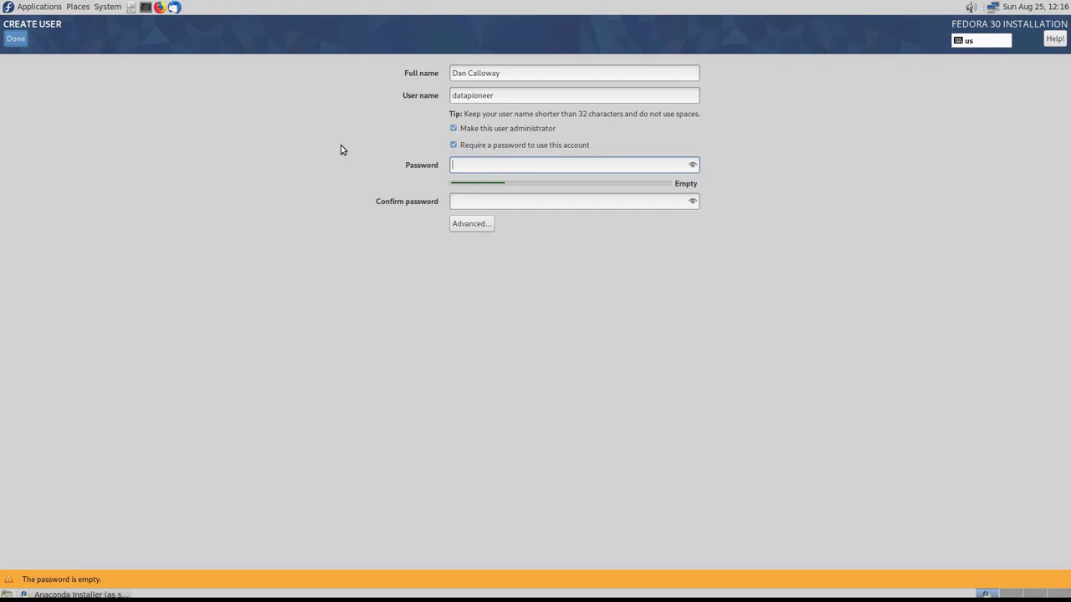
type("•••••••••")
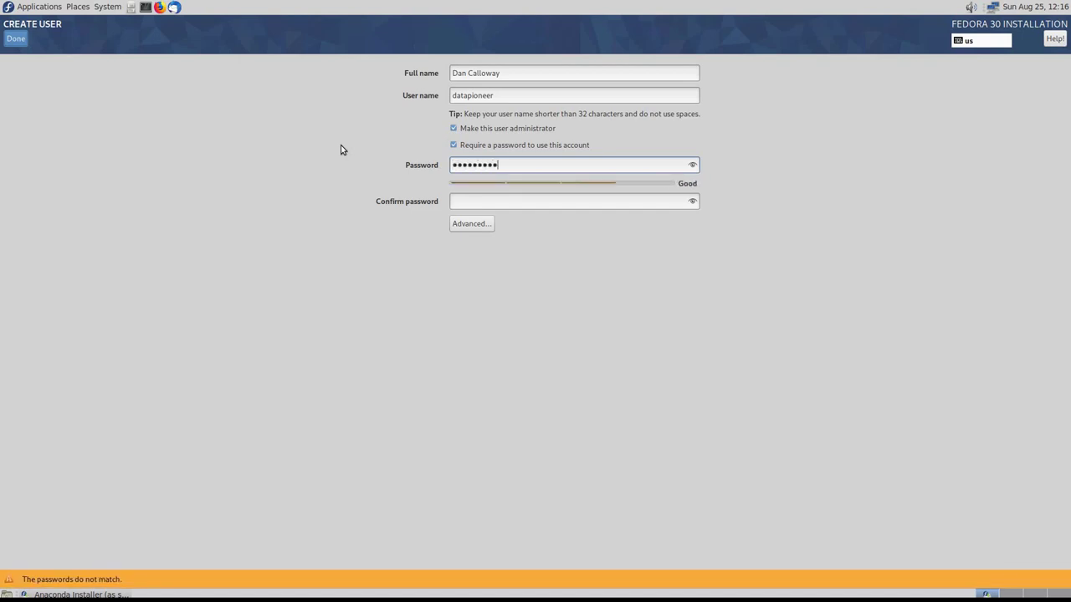
type("••••")
key("Tab")
type("••••")
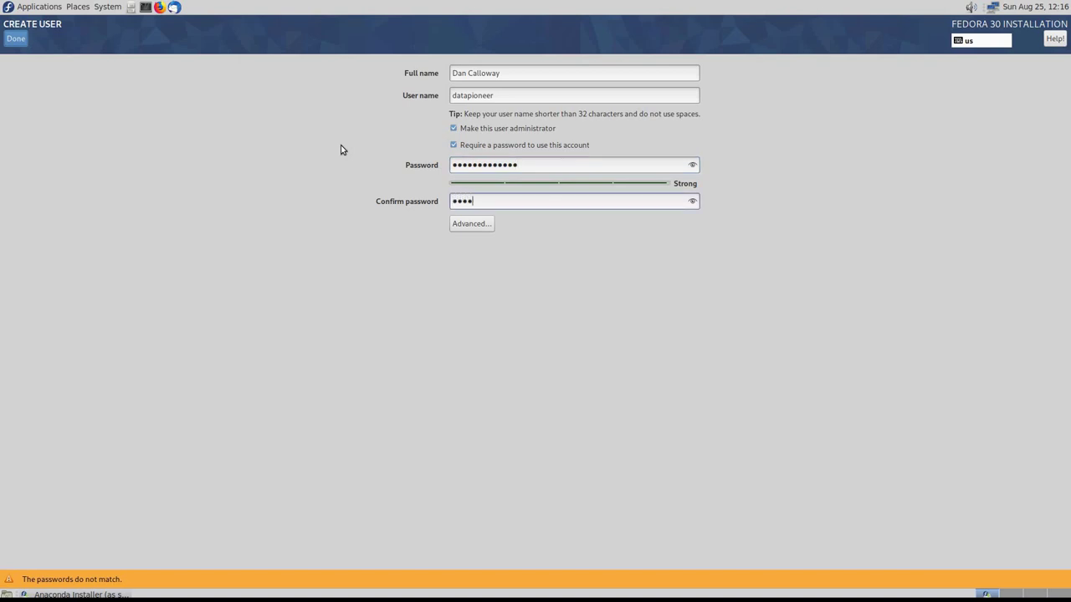
type("•••••••••")
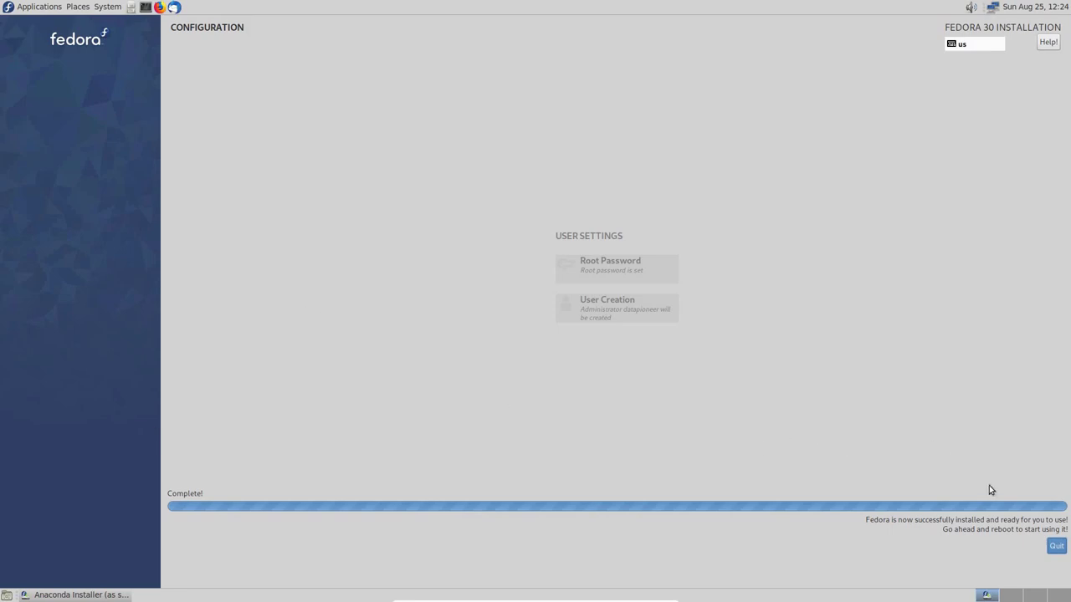
Quit the finished installer and shut down the live Fedora system
left_click(1055, 548)
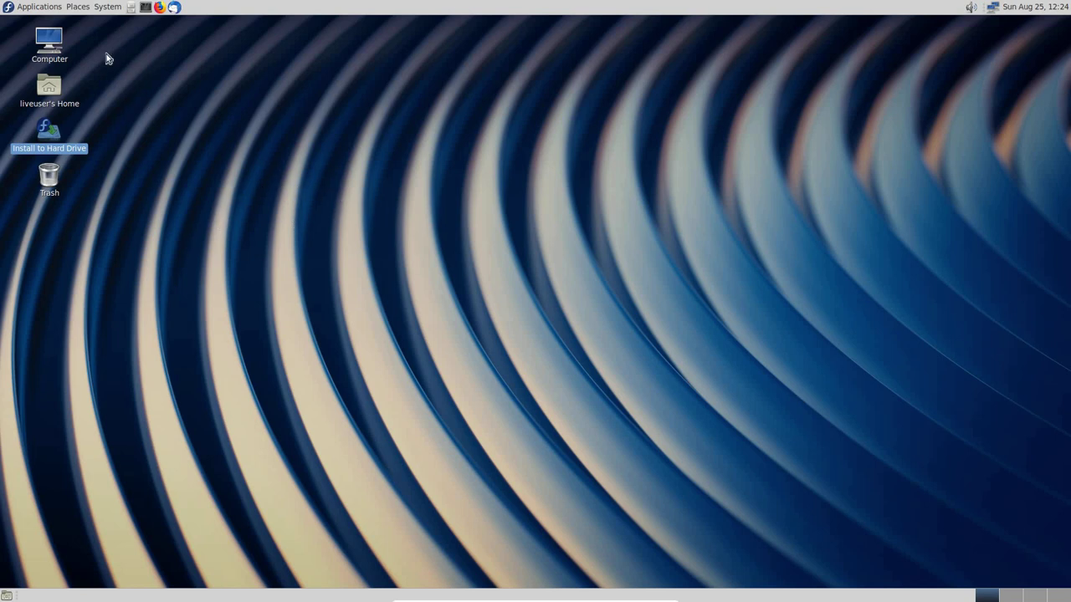
left_click(107, 7)
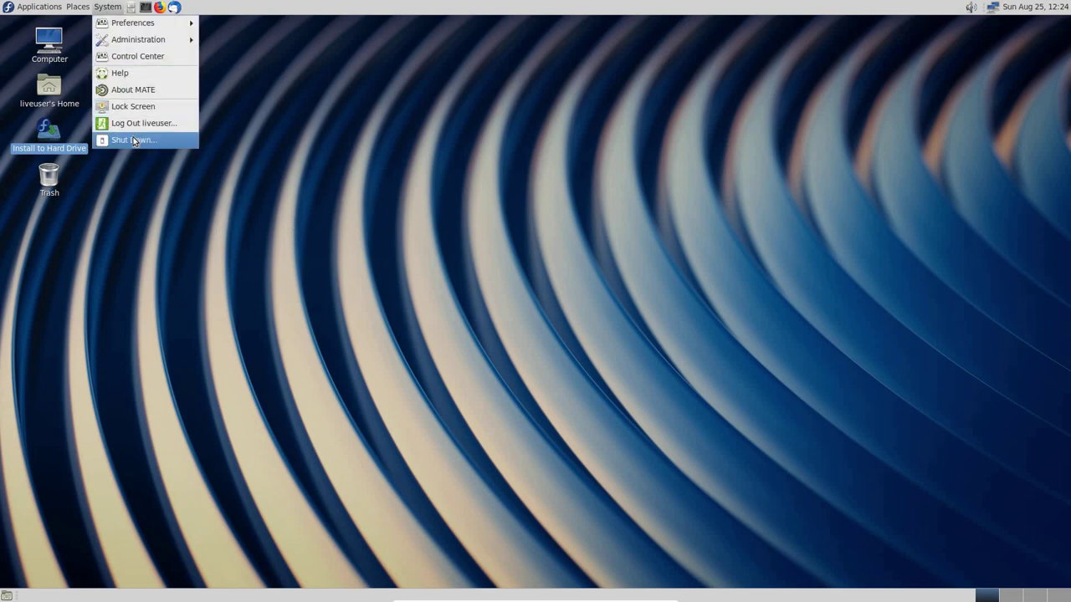
left_click(198, 152)
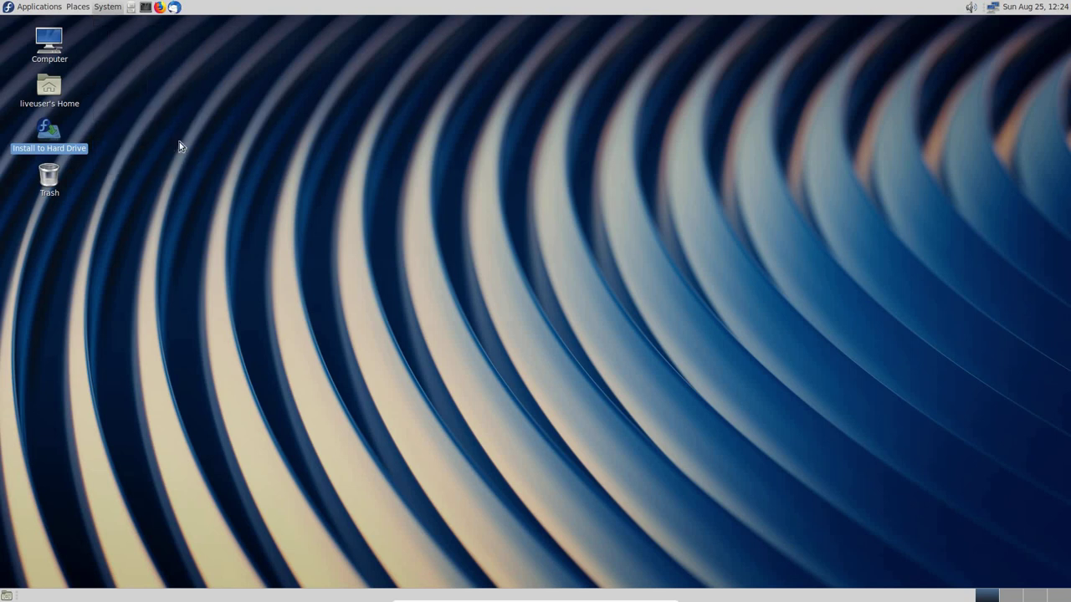
left_click(523, 355)
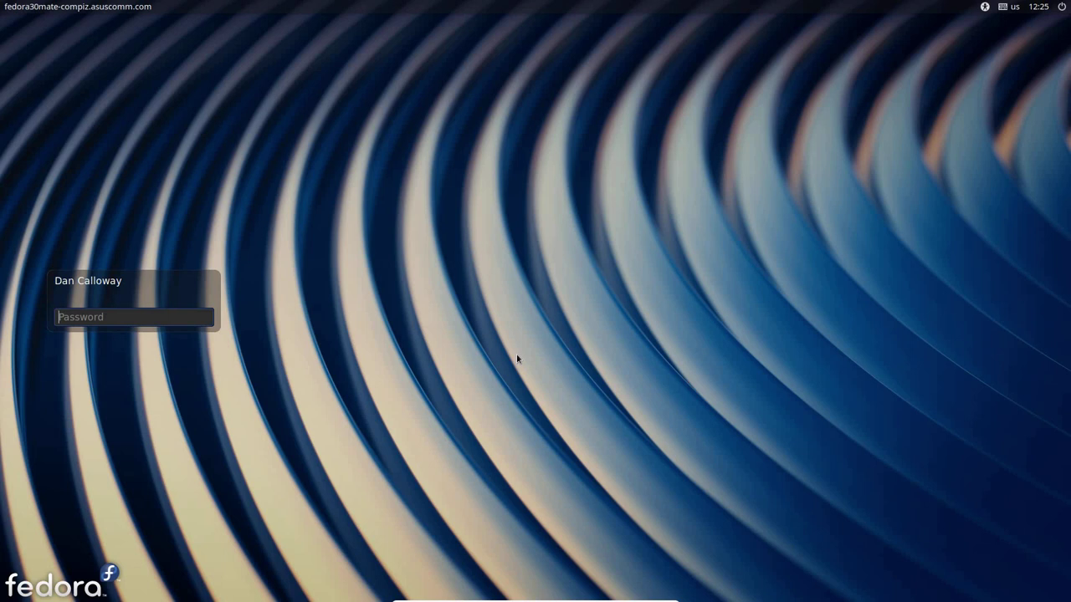
Log in with the user's password and open the Home folder from the desktop
type("**********")
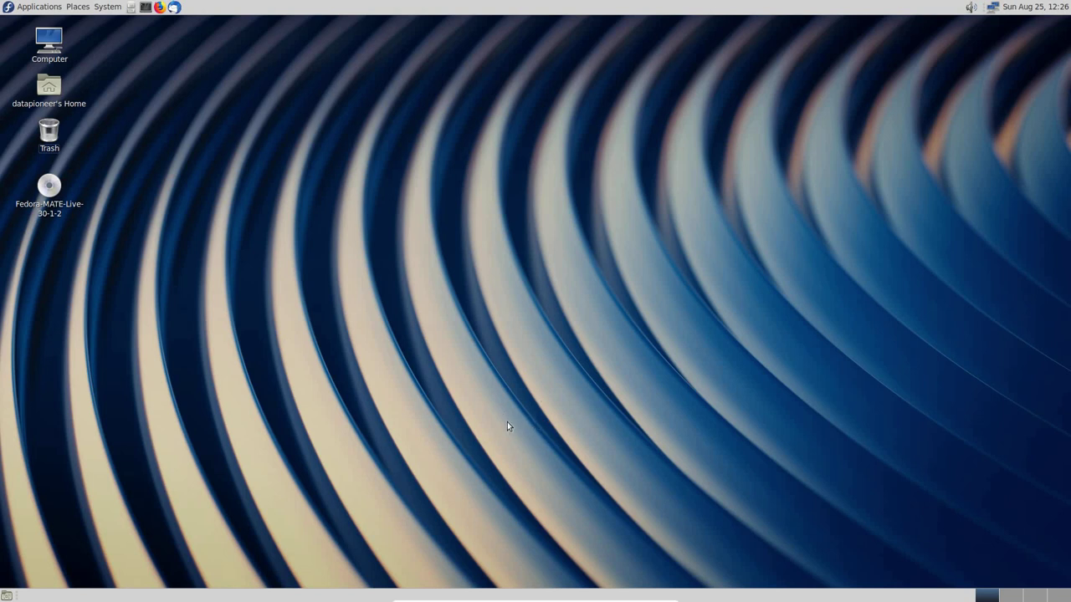
mouse_move(590, 598)
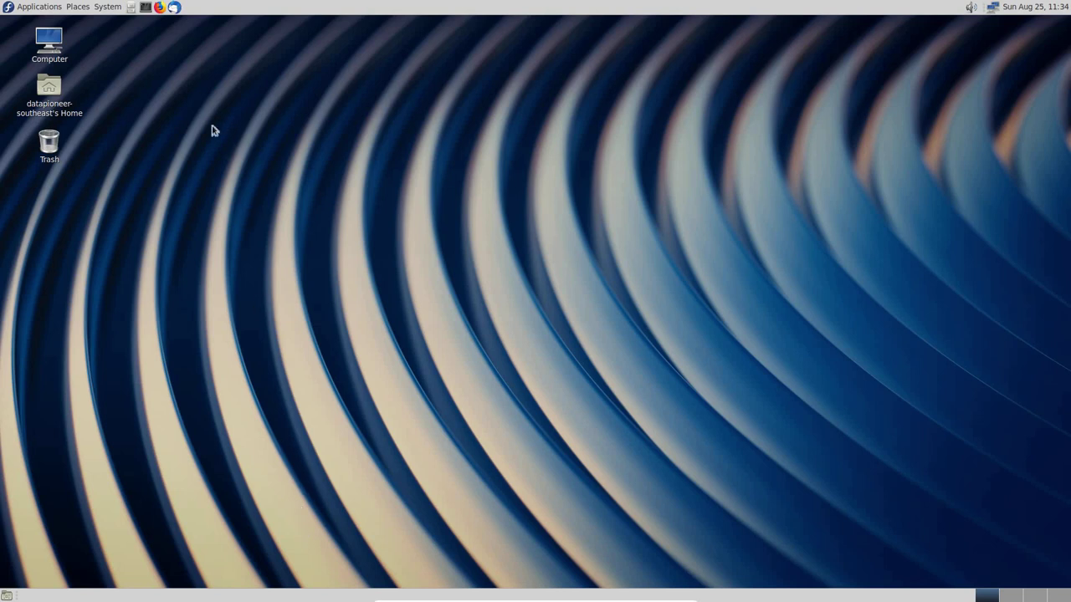
double_click(51, 95)
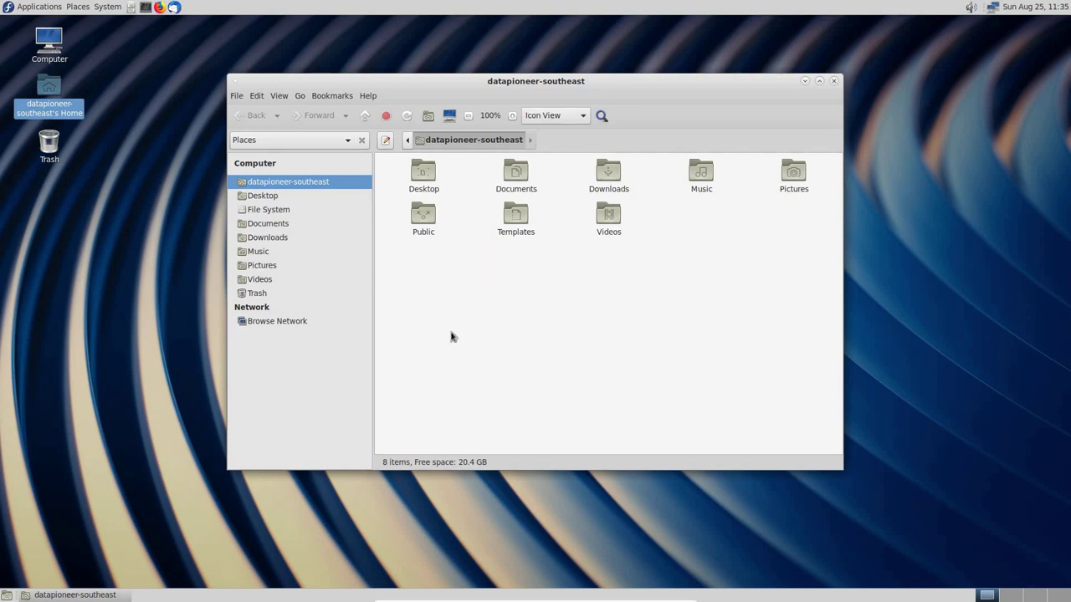
View Caja's About information (version 1.22.1) and close the About dialog
left_click(371, 100)
left_click(372, 127)
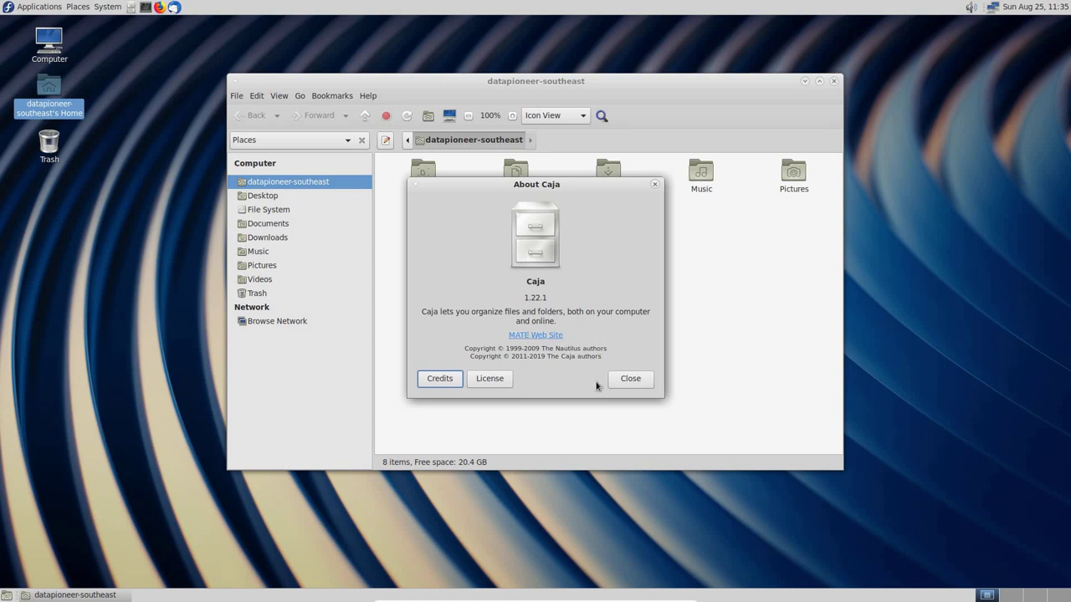
left_click(617, 380)
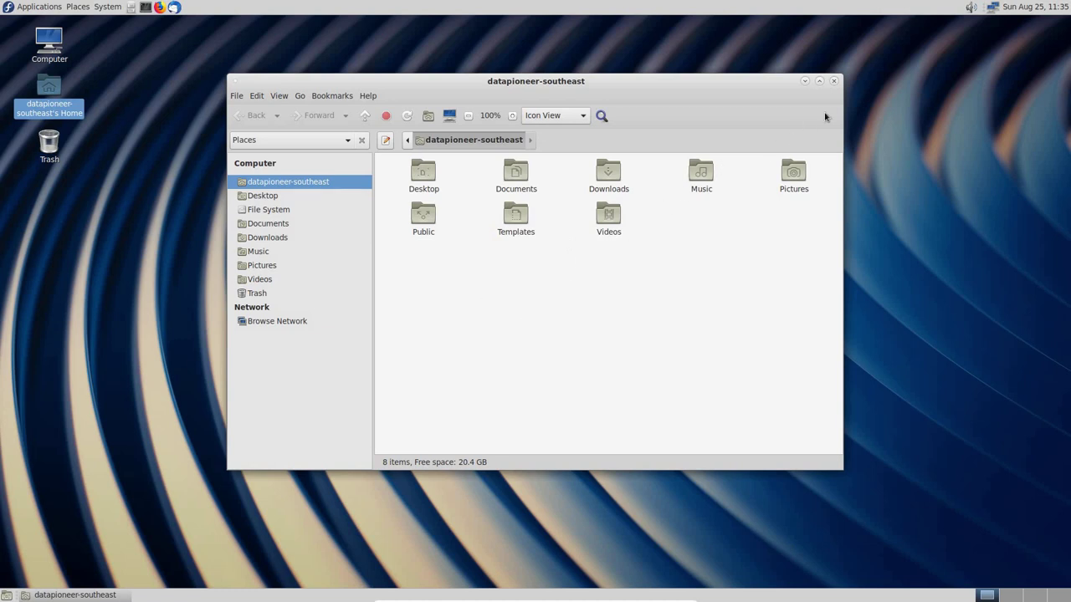
left_click(833, 81)
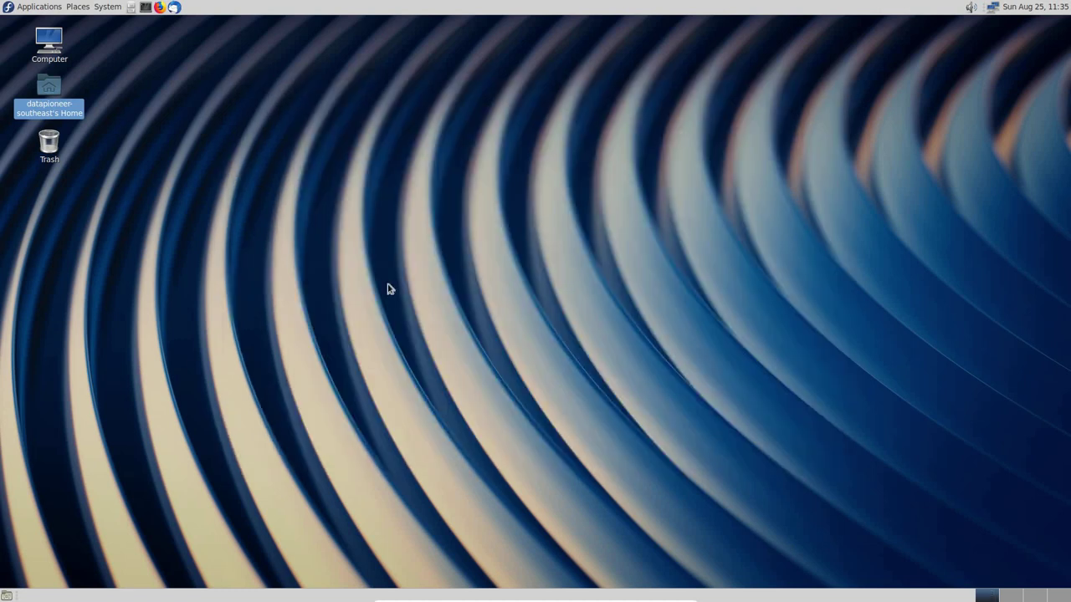
left_click(500, 295)
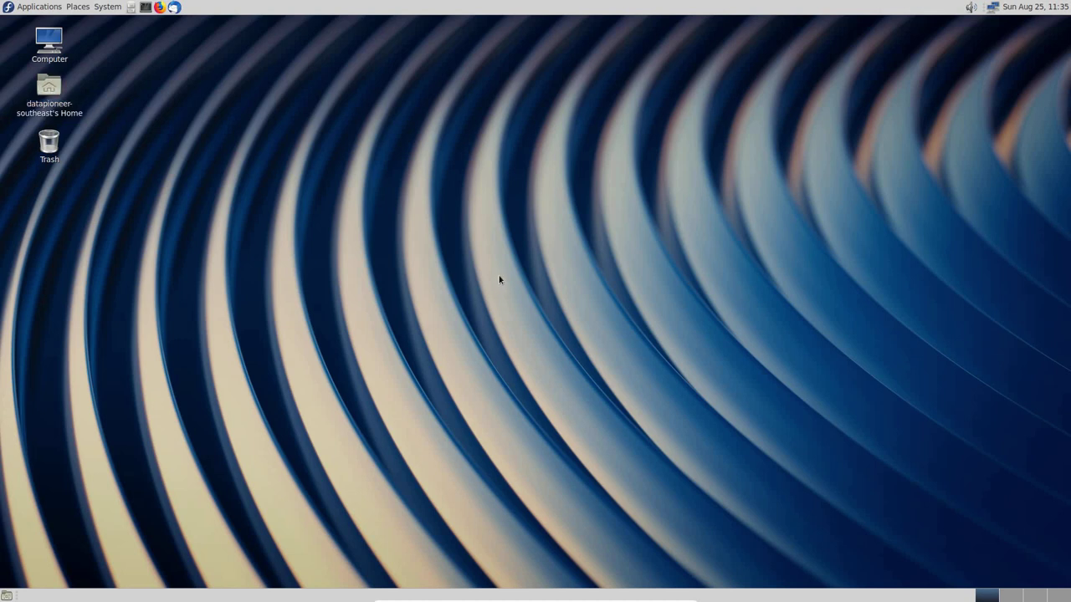
right_click(499, 280)
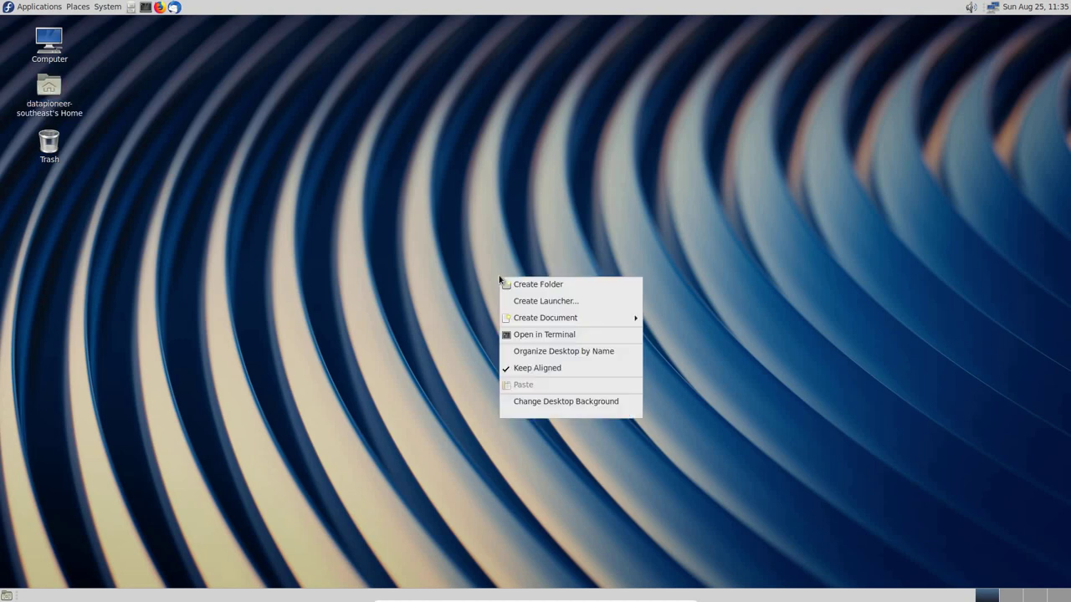
left_click(537, 405)
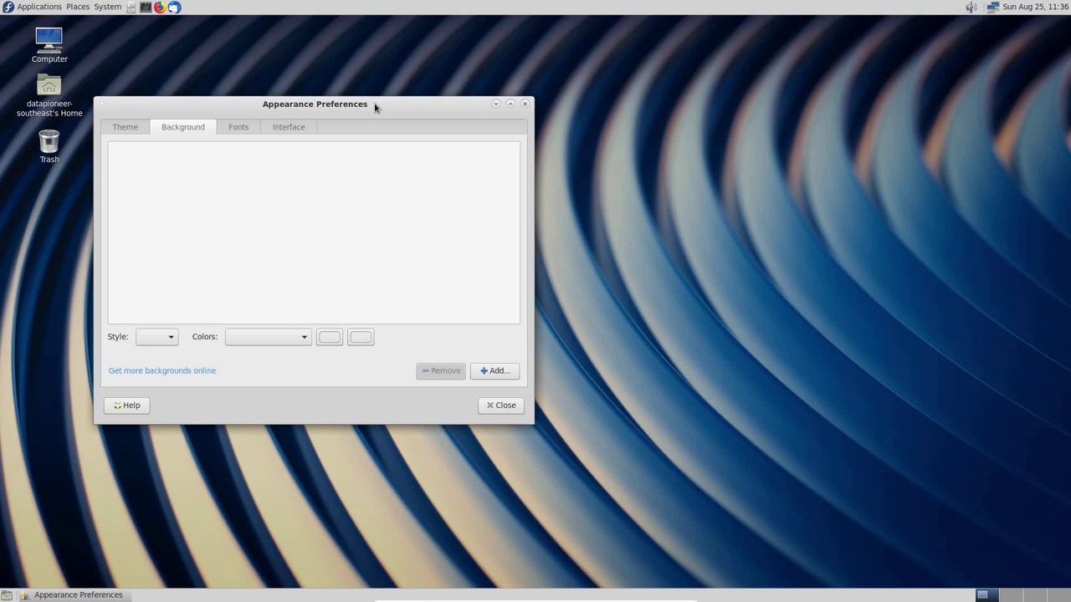
left_click_drag(425, 109, 641, 133)
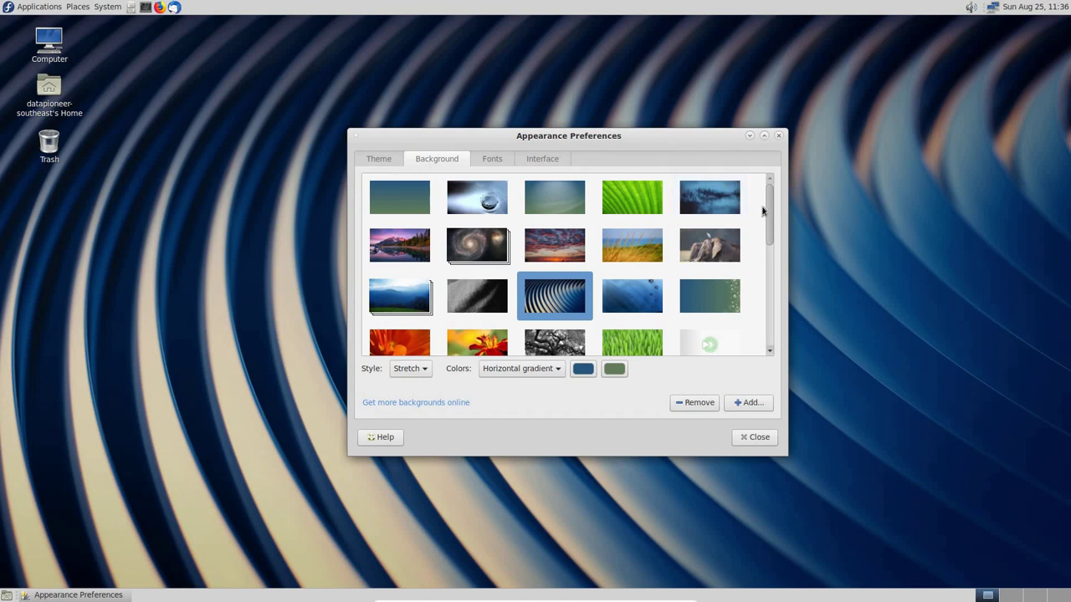
left_click_drag(769, 208, 770, 261)
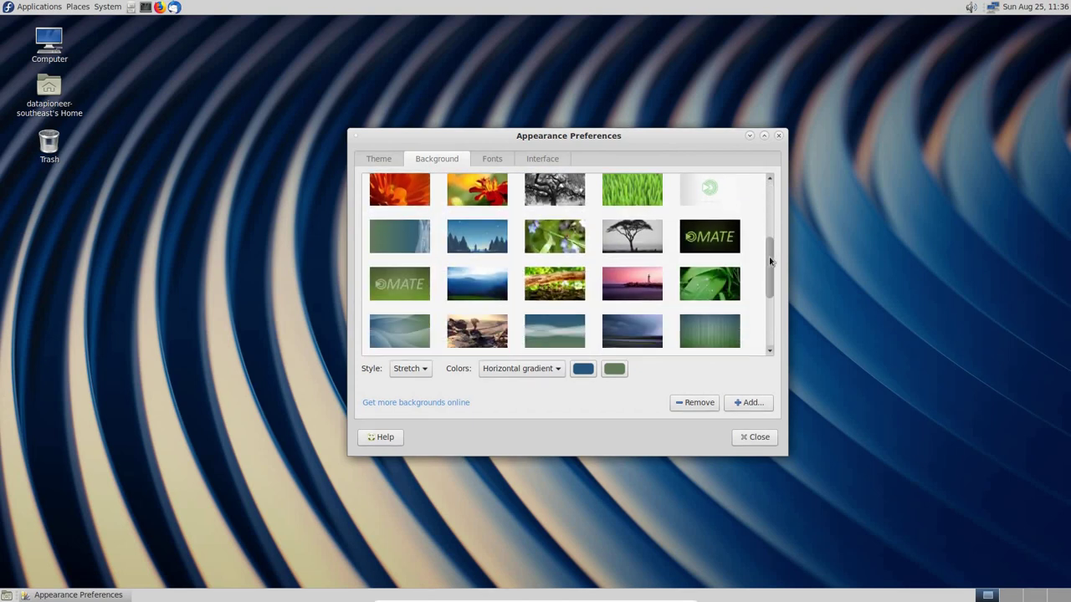
left_click(477, 250)
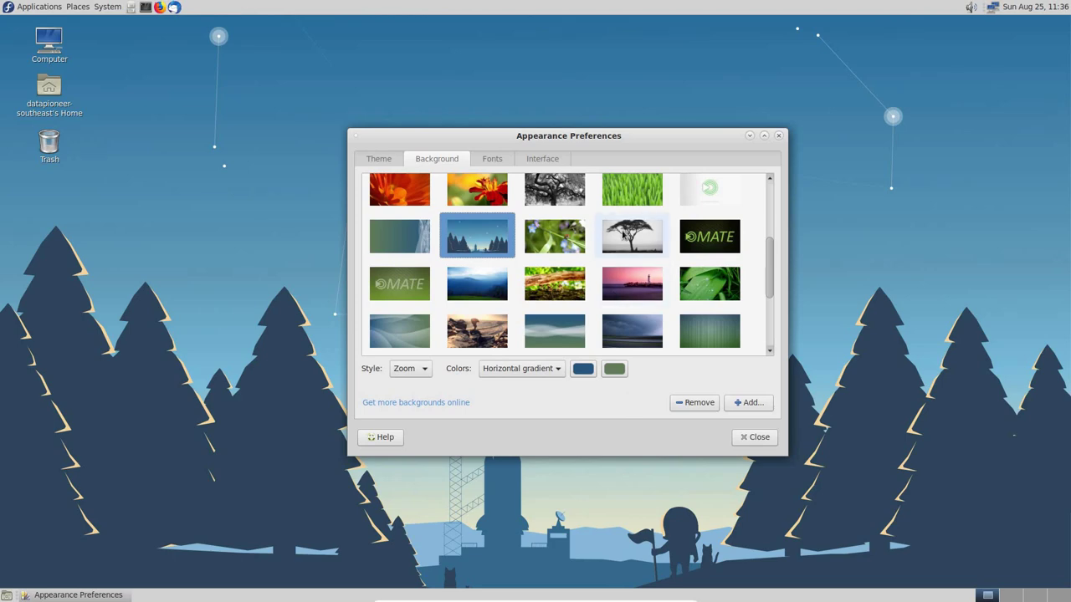
left_click(623, 236)
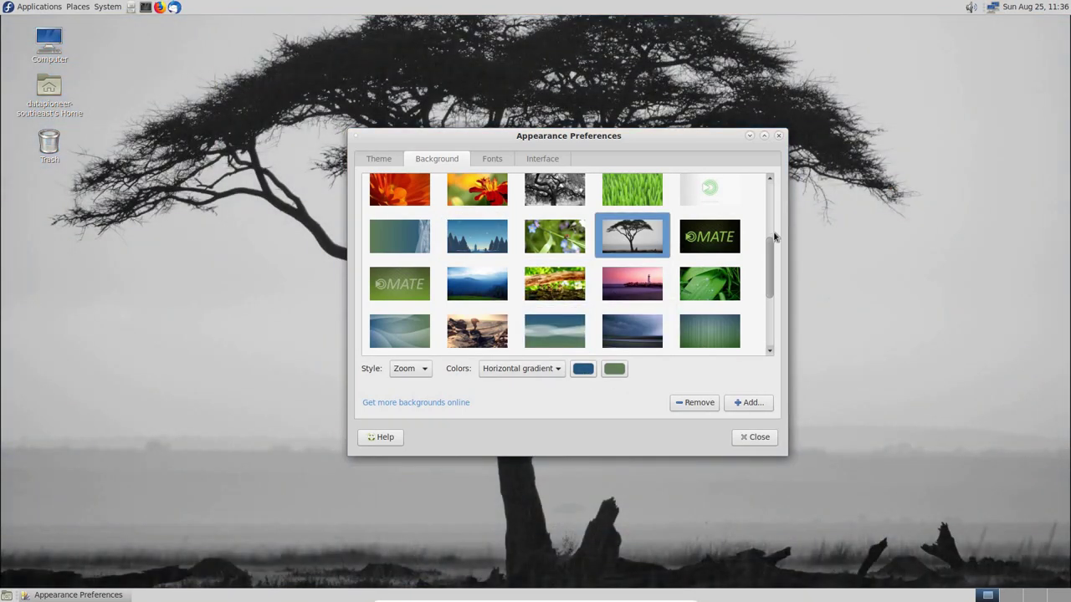
left_click_drag(774, 237, 771, 194)
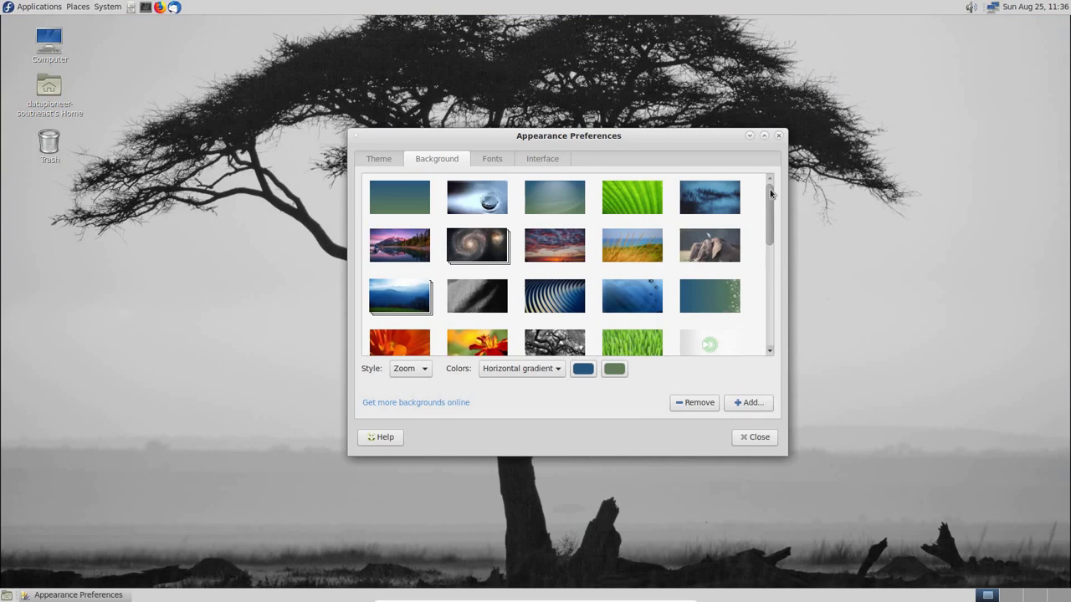
left_click(548, 301)
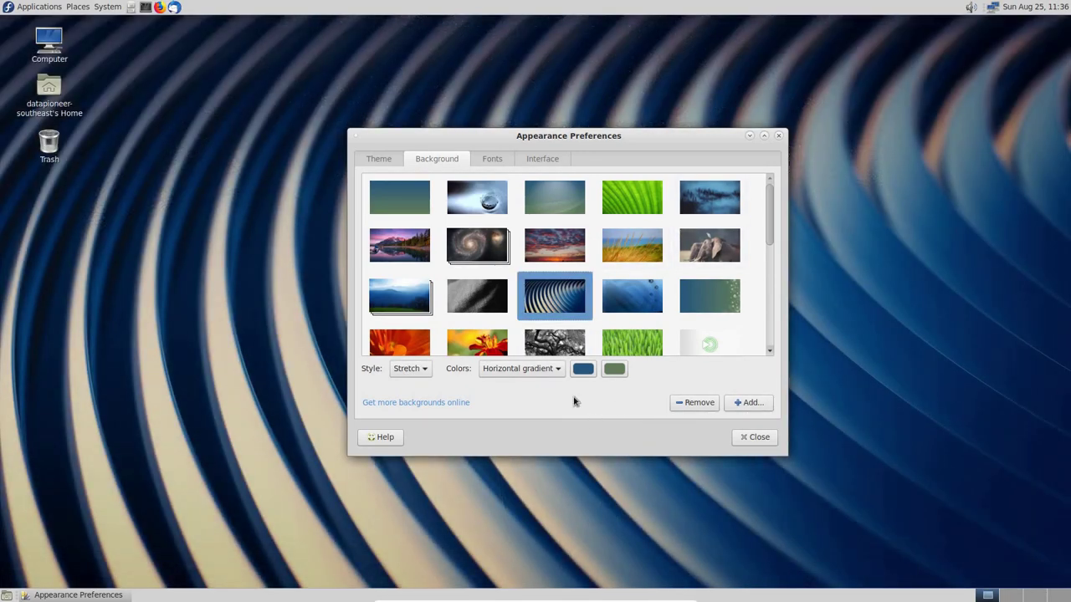
left_click(427, 370)
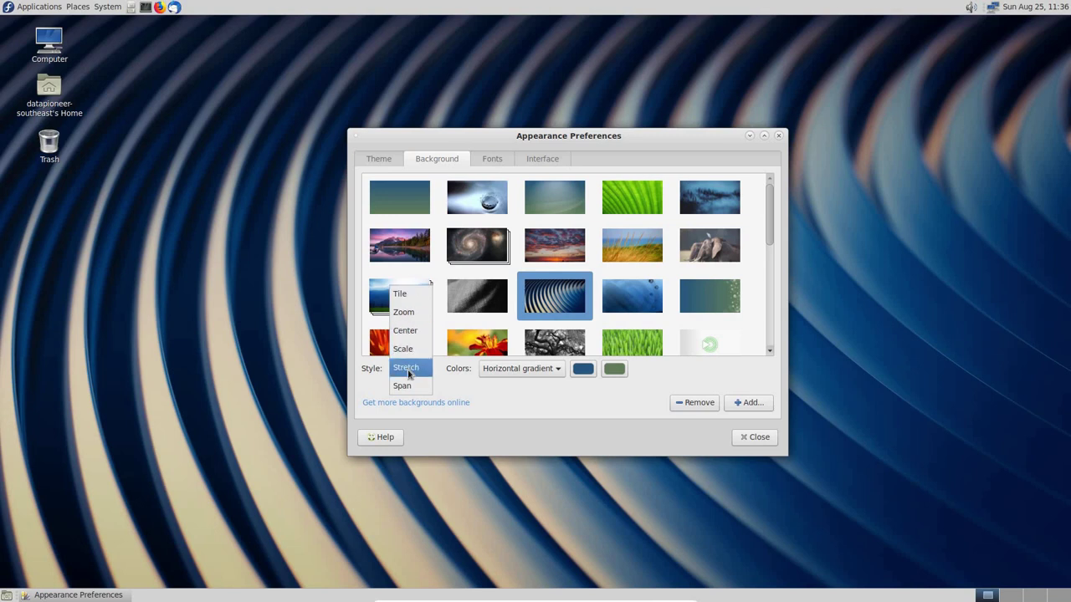
left_click(408, 372)
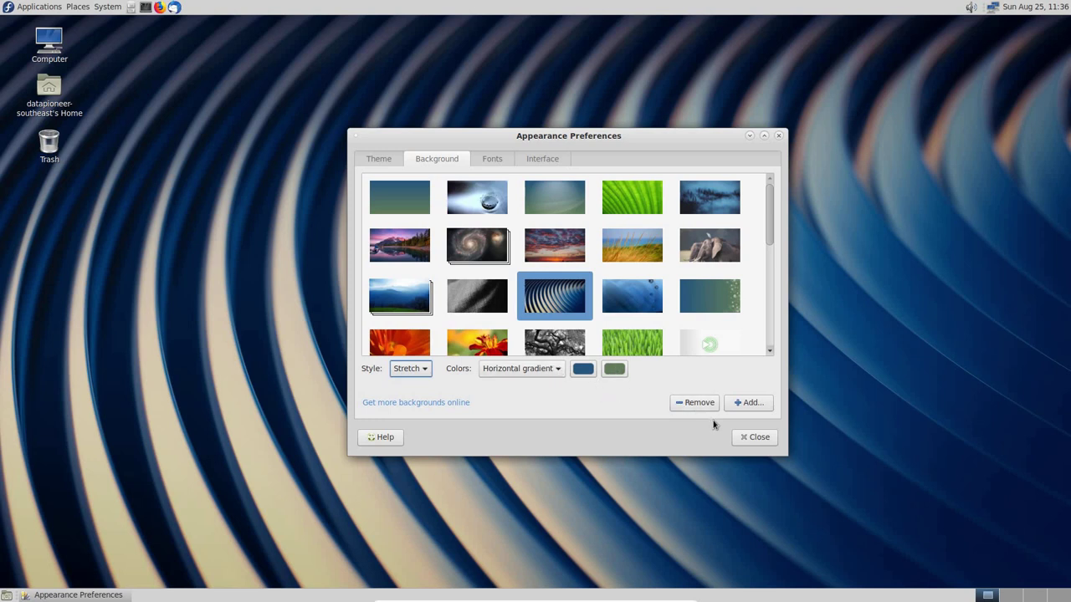
left_click(753, 438)
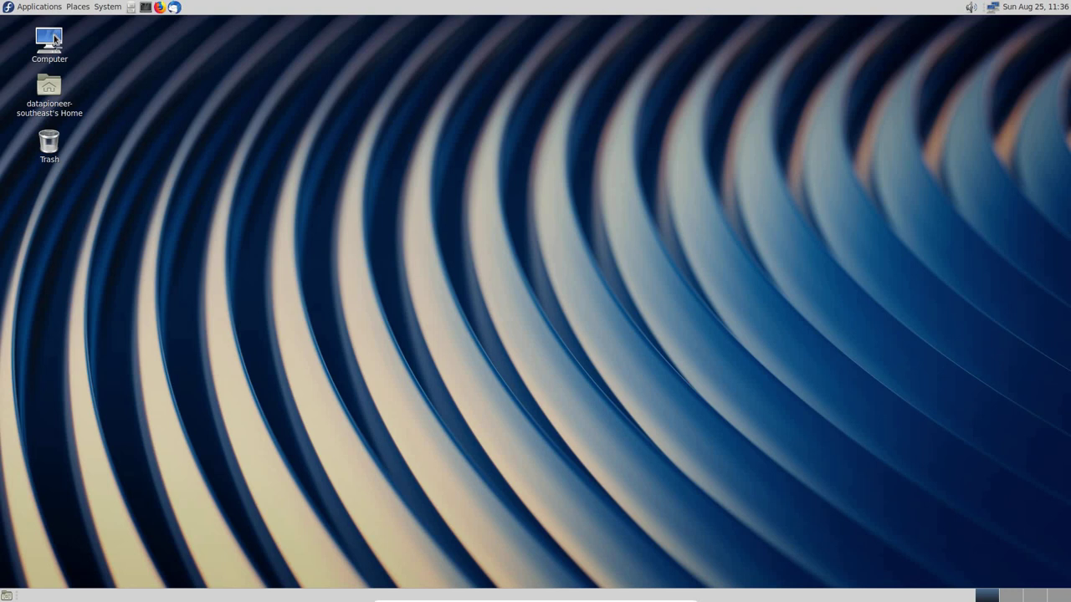
right_click(55, 39)
key("Escape")
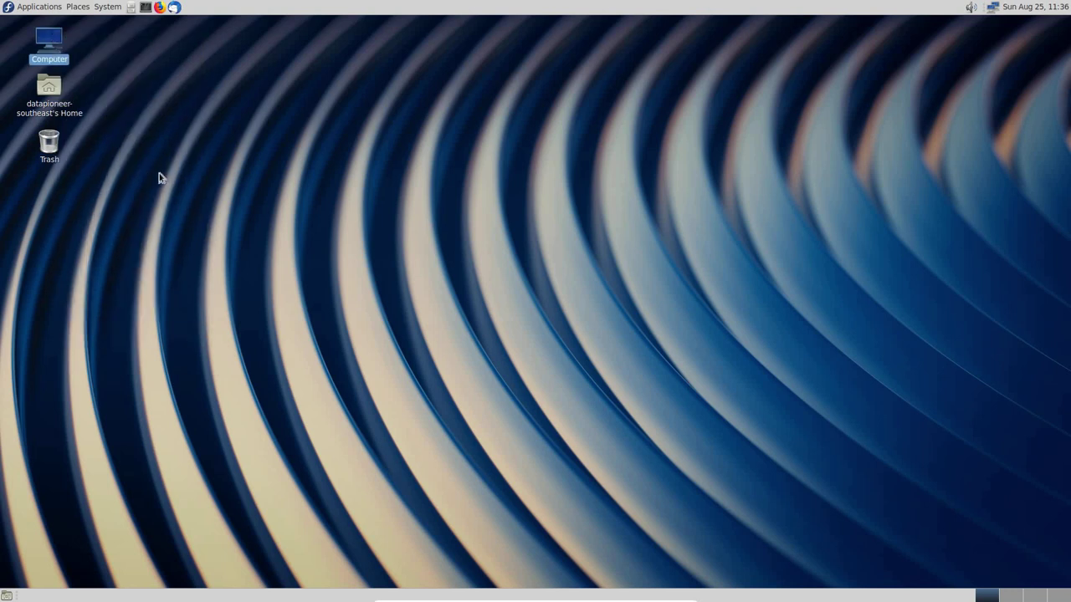
key("Return")
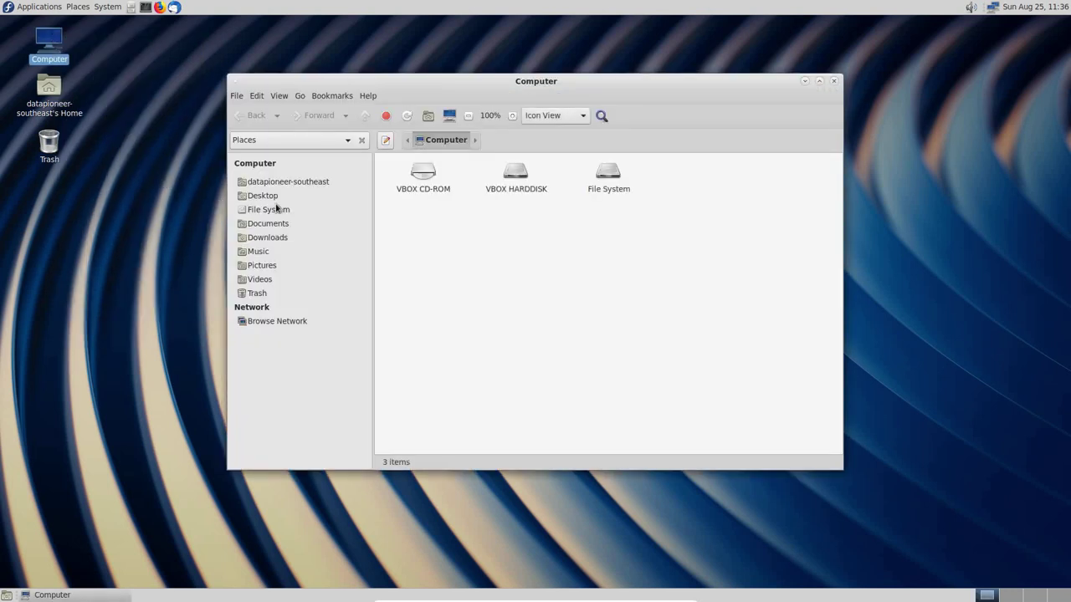
left_click(285, 196)
left_click(619, 185)
double_click(619, 185)
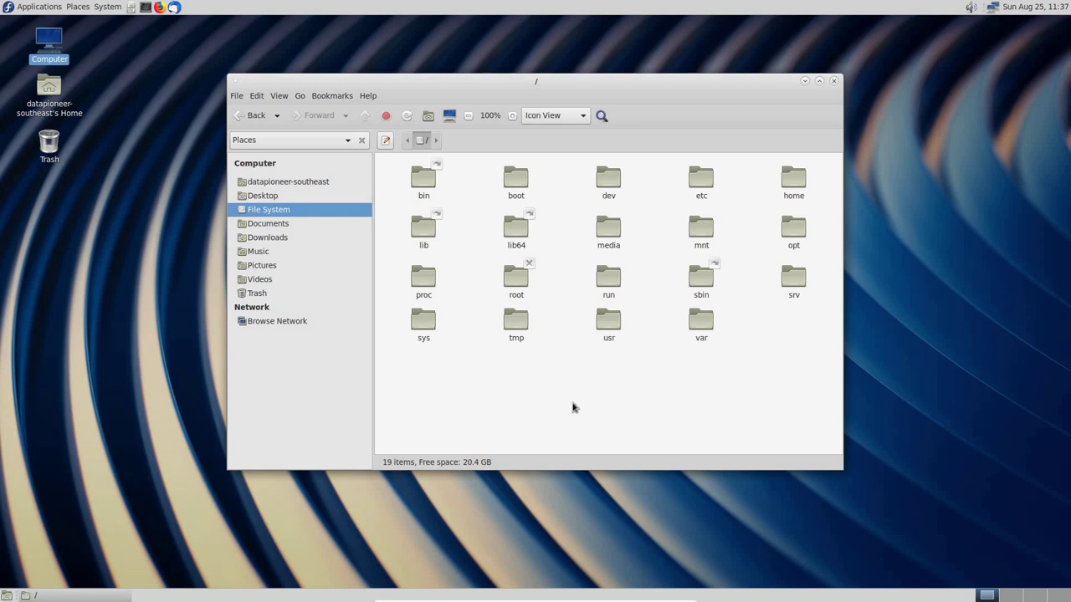
left_click(833, 81)
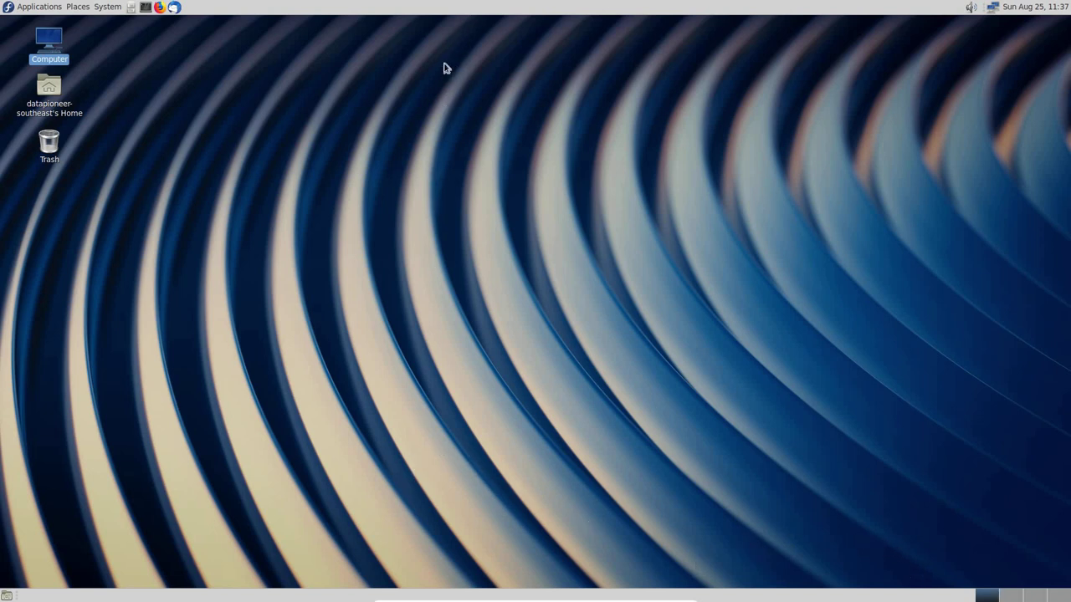
Delete the bottom desktop panel
right_click(432, 598)
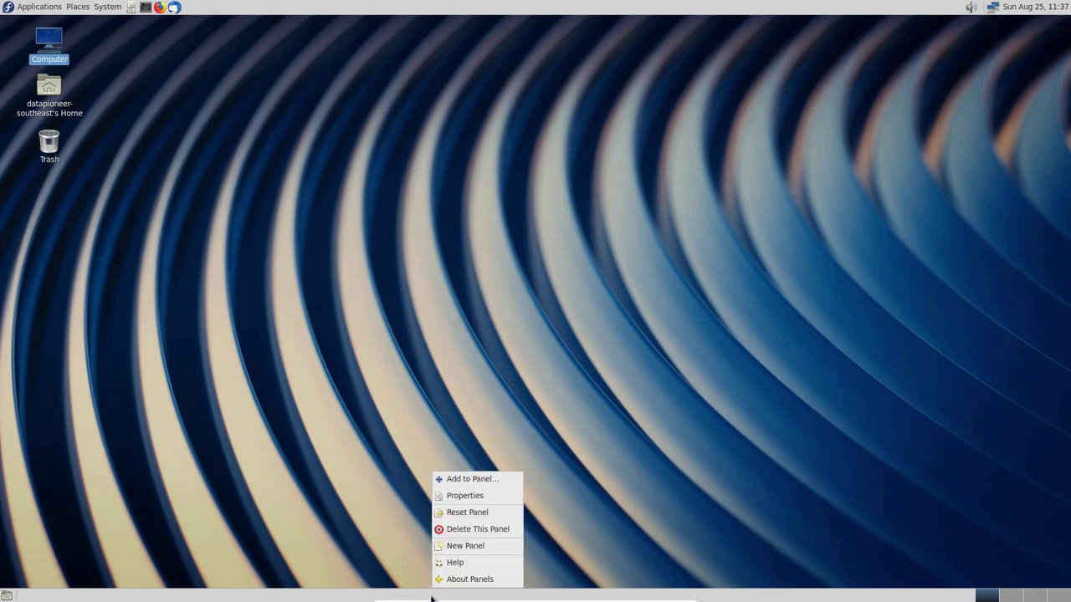
left_click(472, 528)
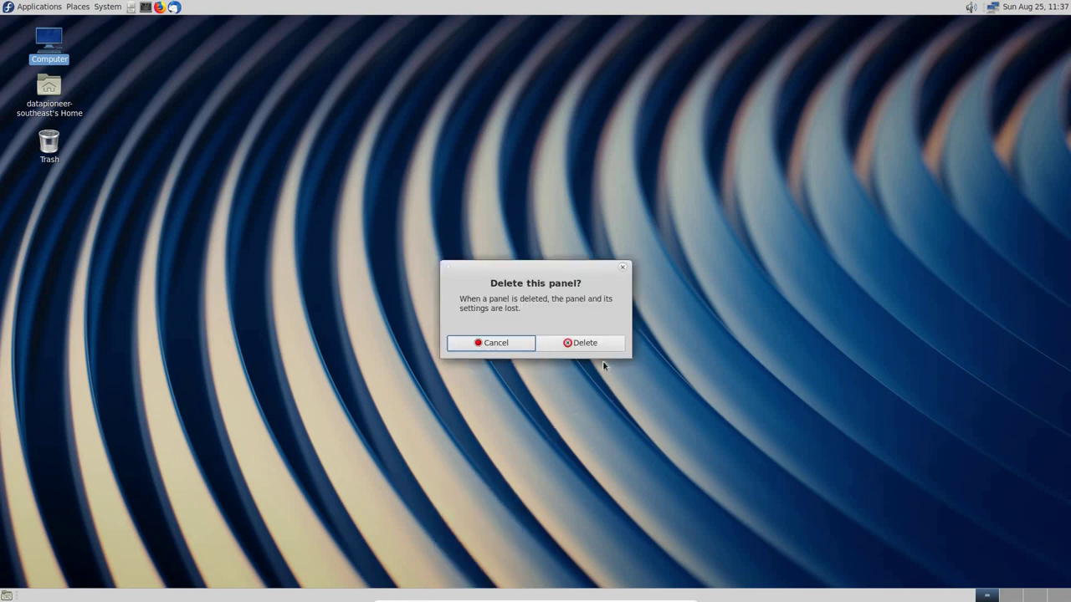
left_click(598, 343)
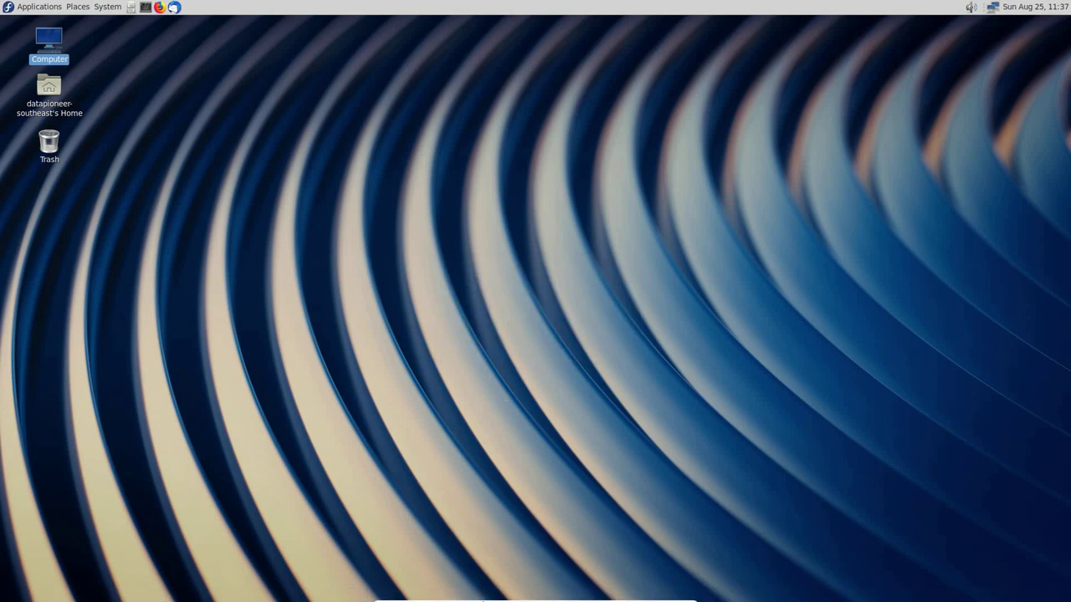
Set the top panel's orientation to Bottom in its Properties
right_click(473, 10)
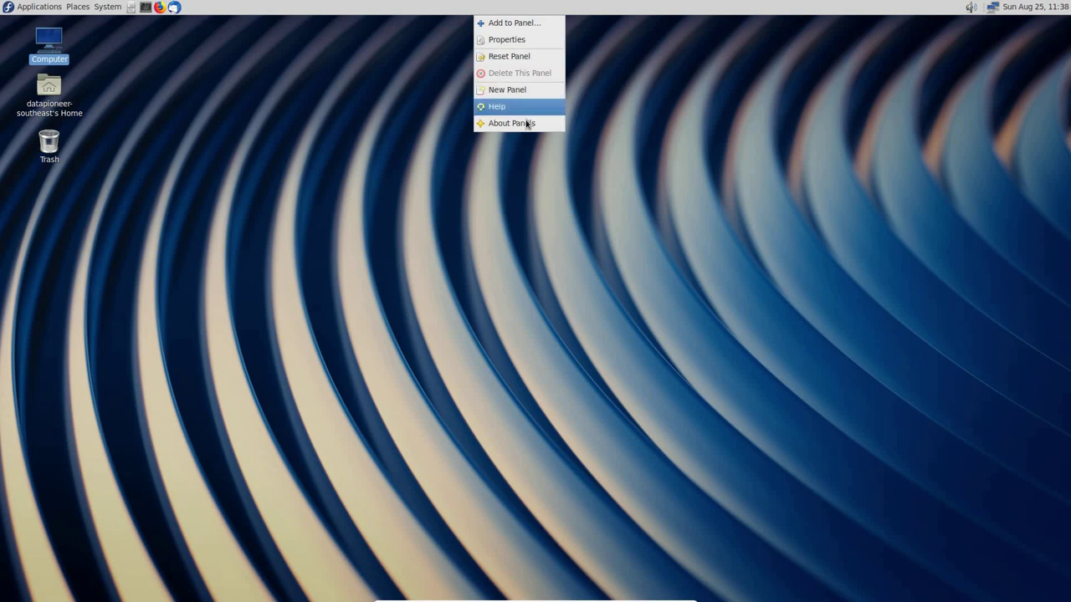
left_click(534, 40)
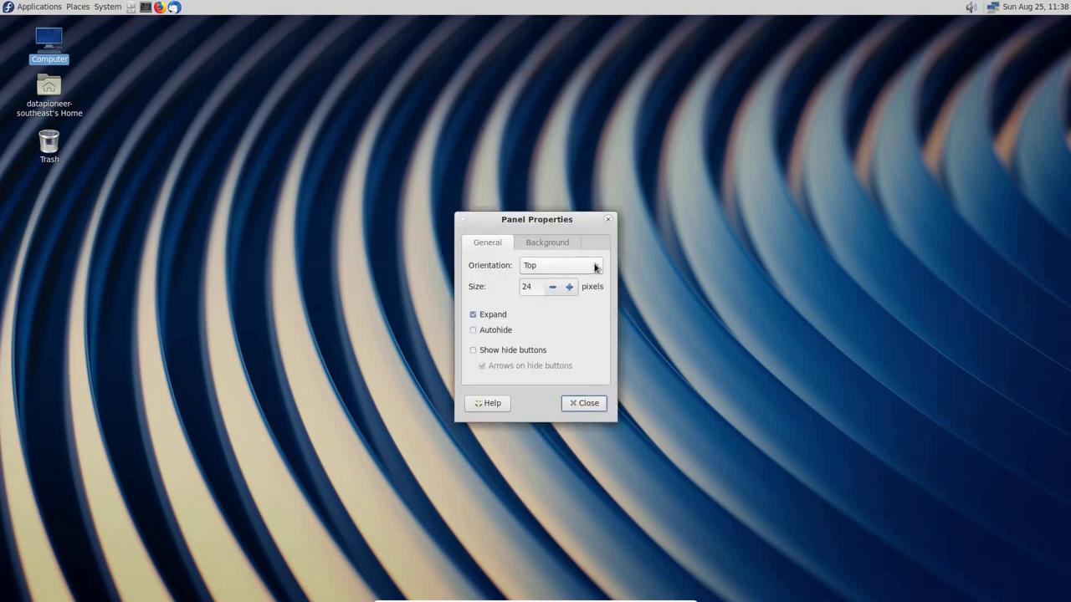
left_click(594, 266)
left_click(589, 280)
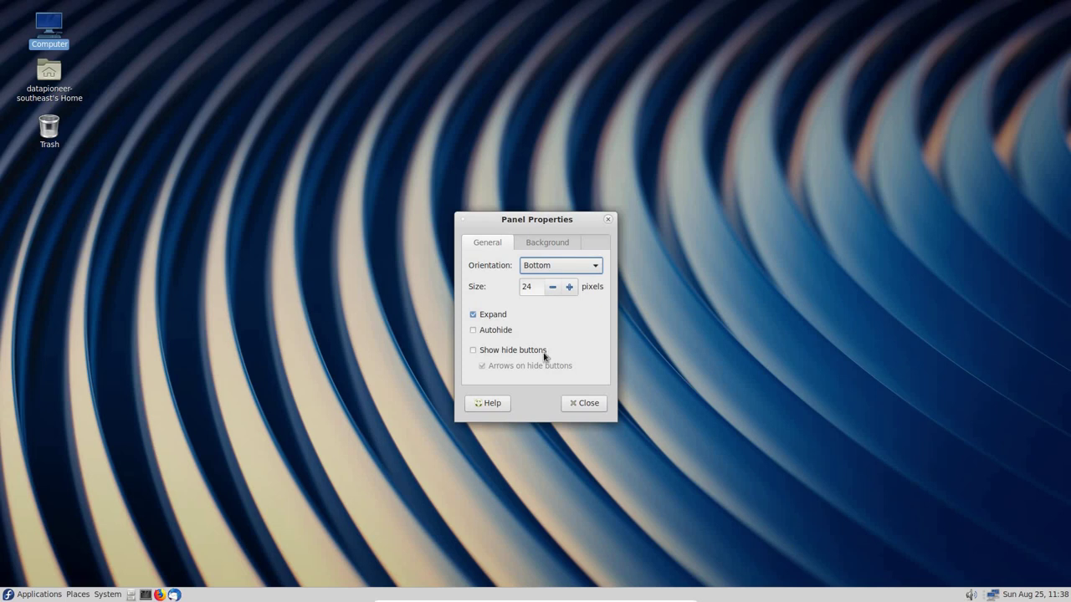
left_click(574, 405)
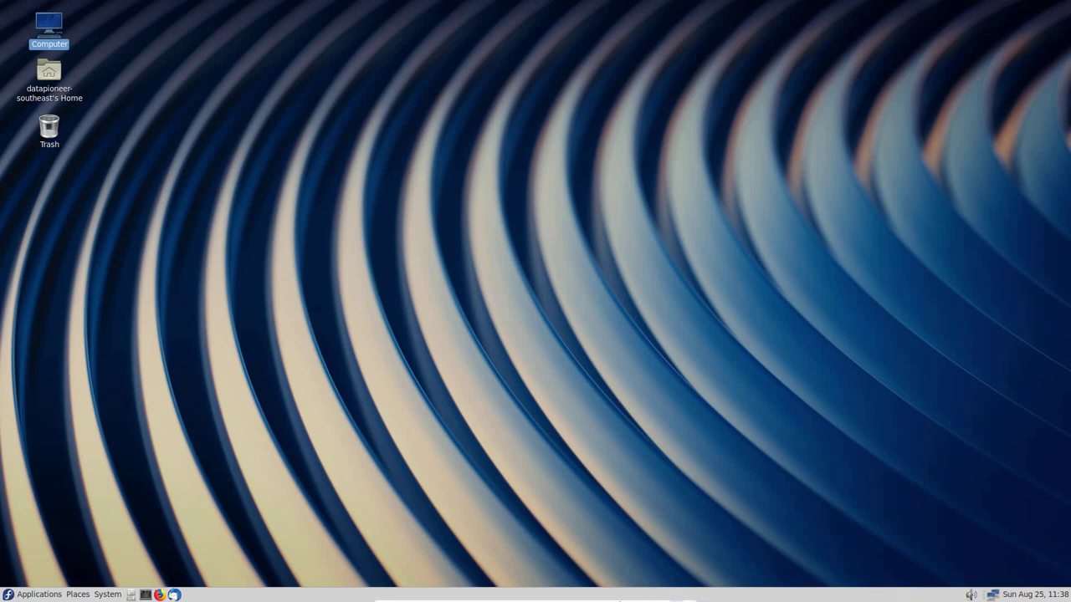
Add the Workspace Switcher applet to the bottom panel by searching 'work'
right_click(743, 597)
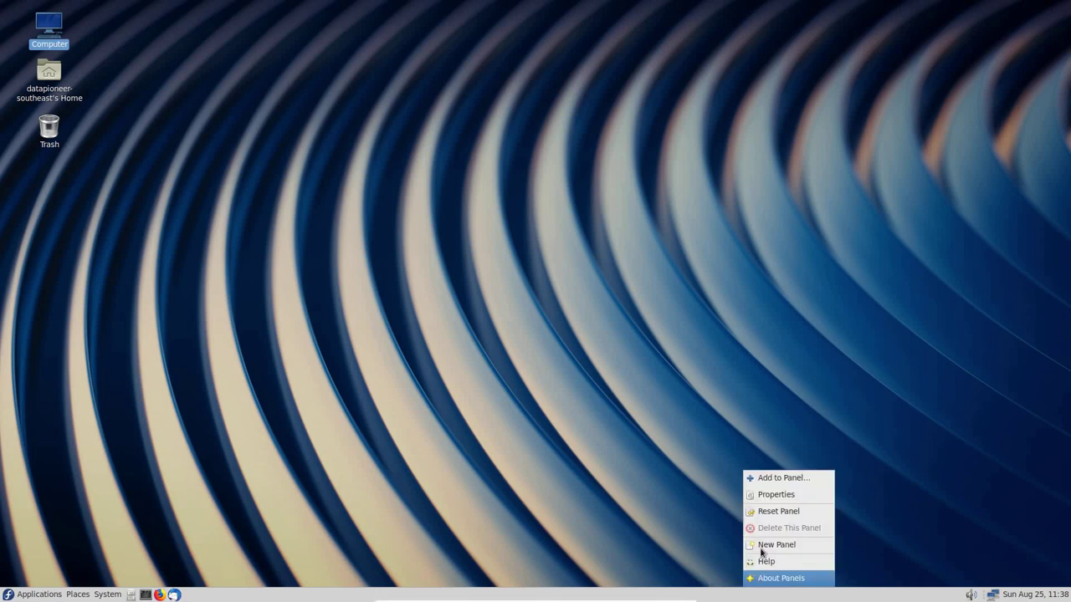
left_click(778, 478)
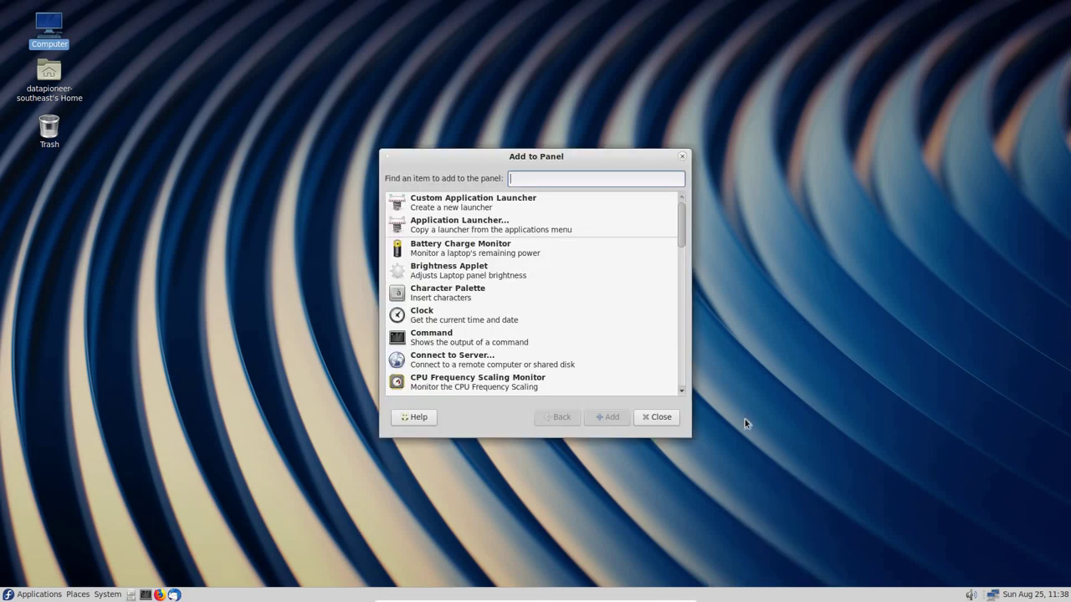
type("work")
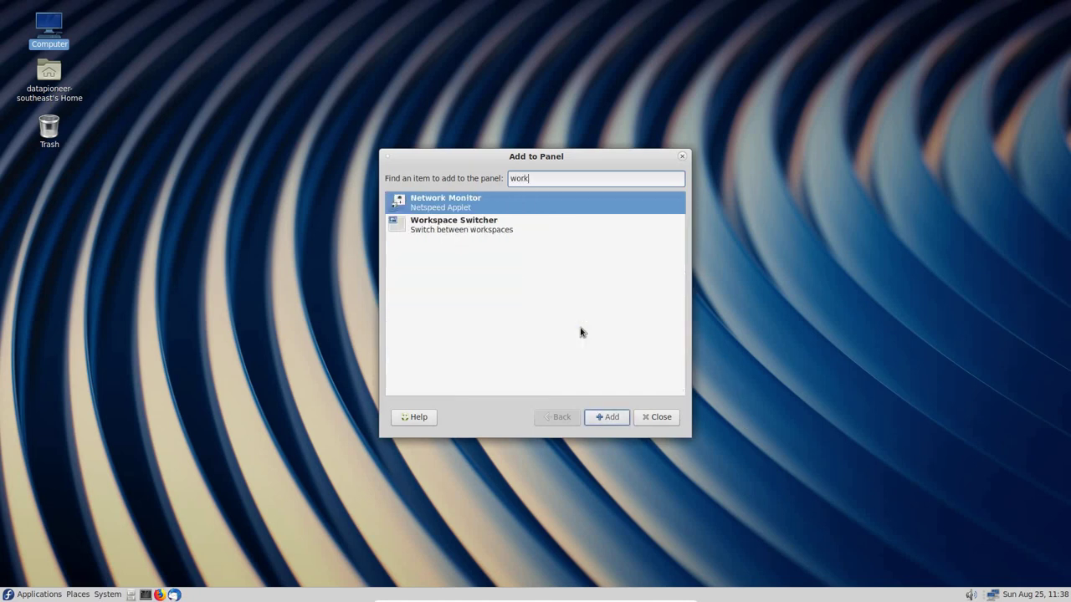
left_click(460, 226)
left_click(605, 415)
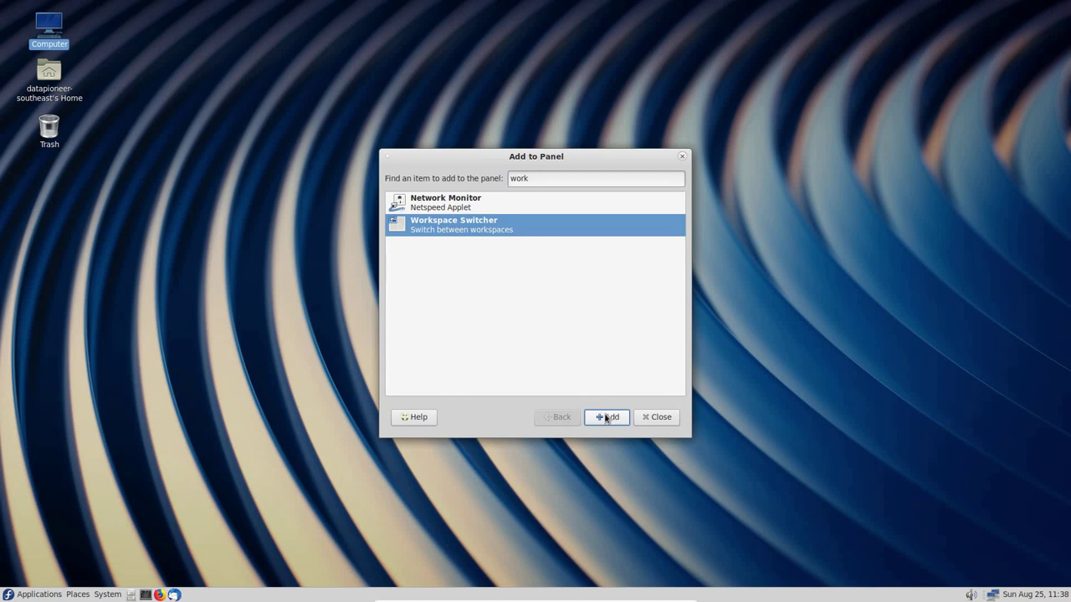
left_click(654, 417)
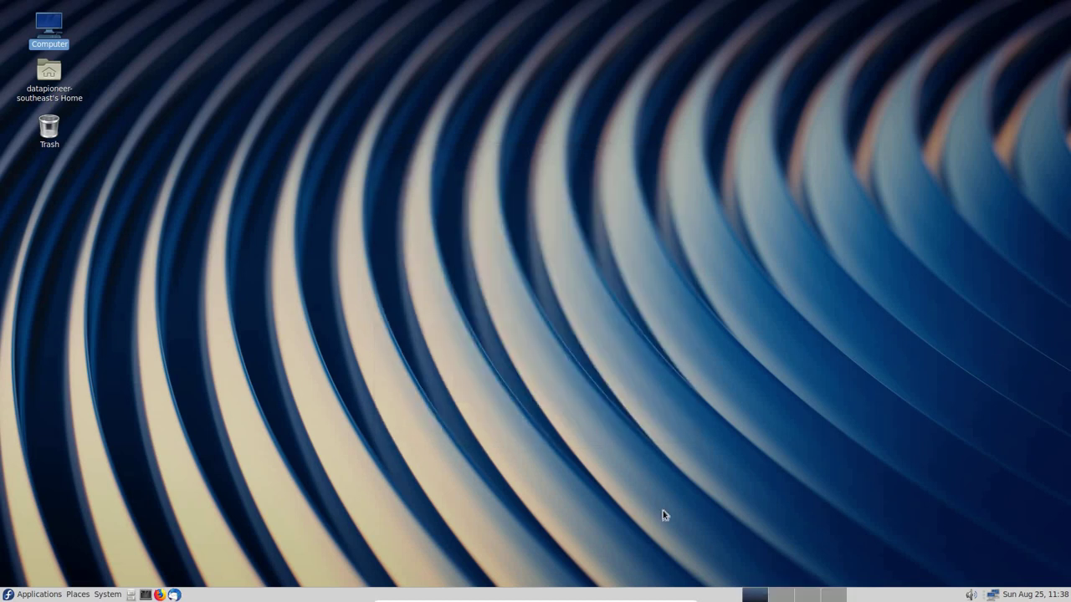
Move the Workspace Switcher rightward along the panel
right_click(771, 595)
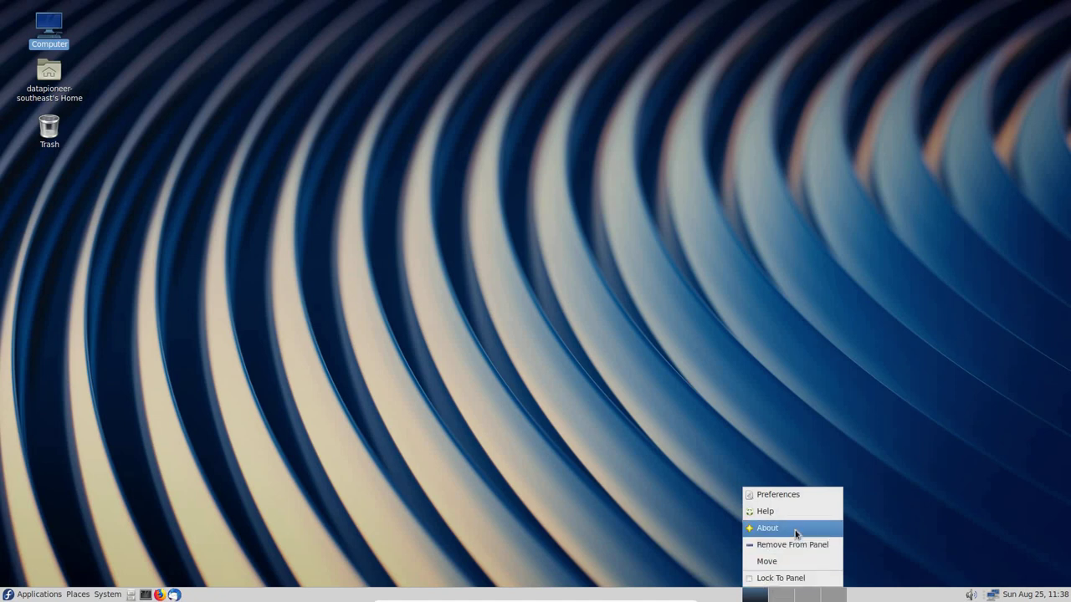
left_click(796, 561)
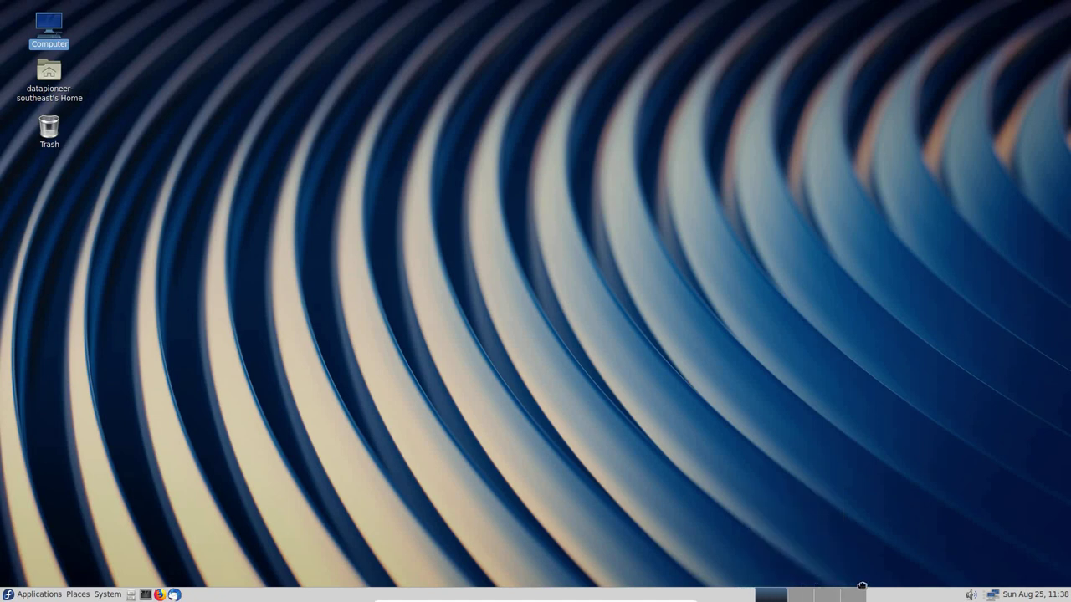
left_click_drag(861, 586, 895, 583)
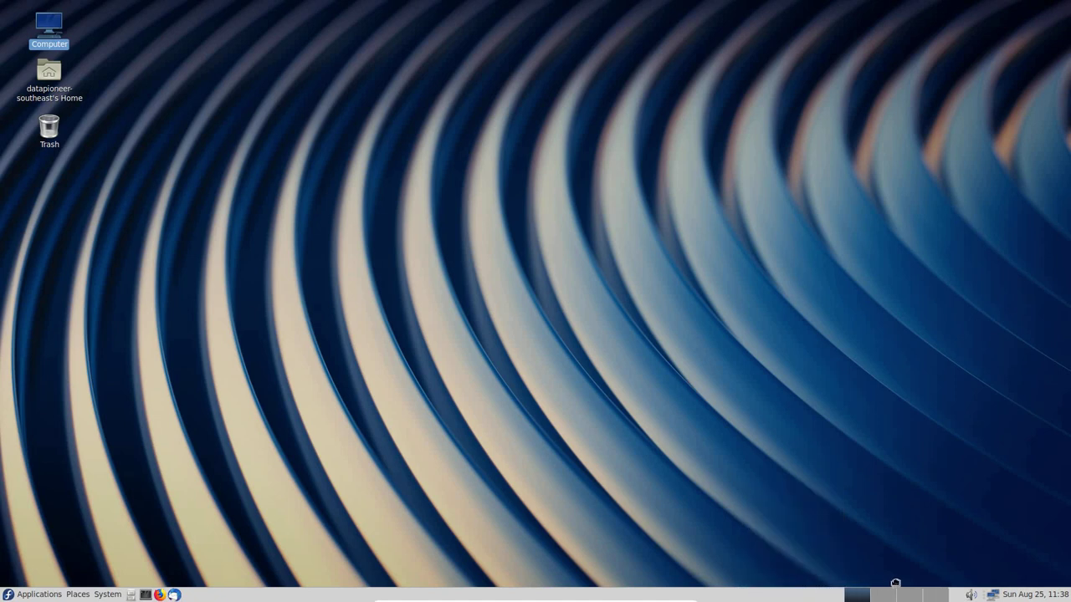
left_click(895, 583)
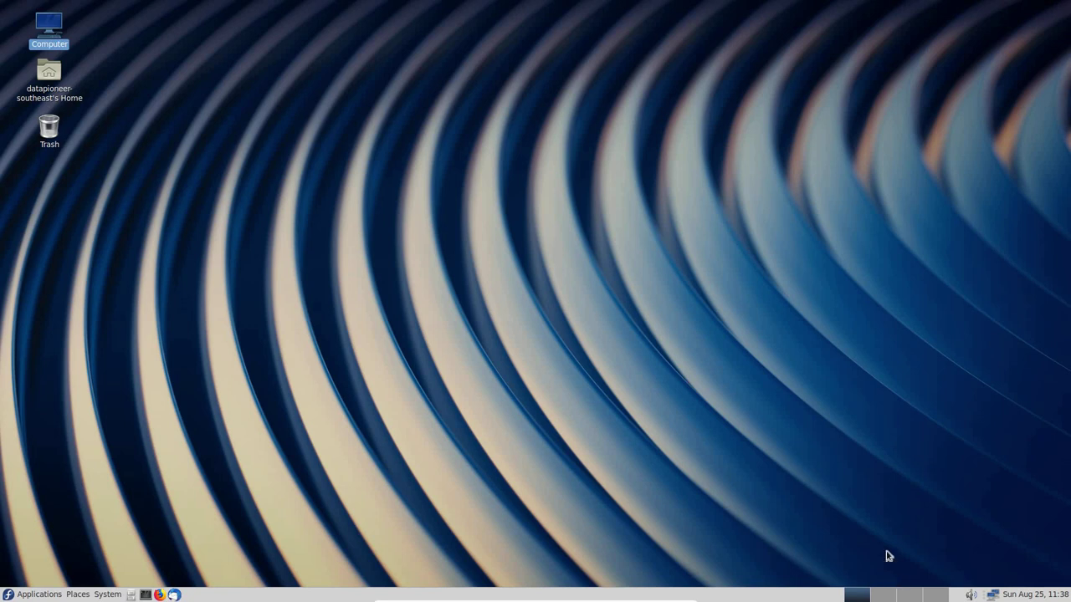
Set the workspace switcher preferences to 6 workspaces in 2 rows
right_click(888, 599)
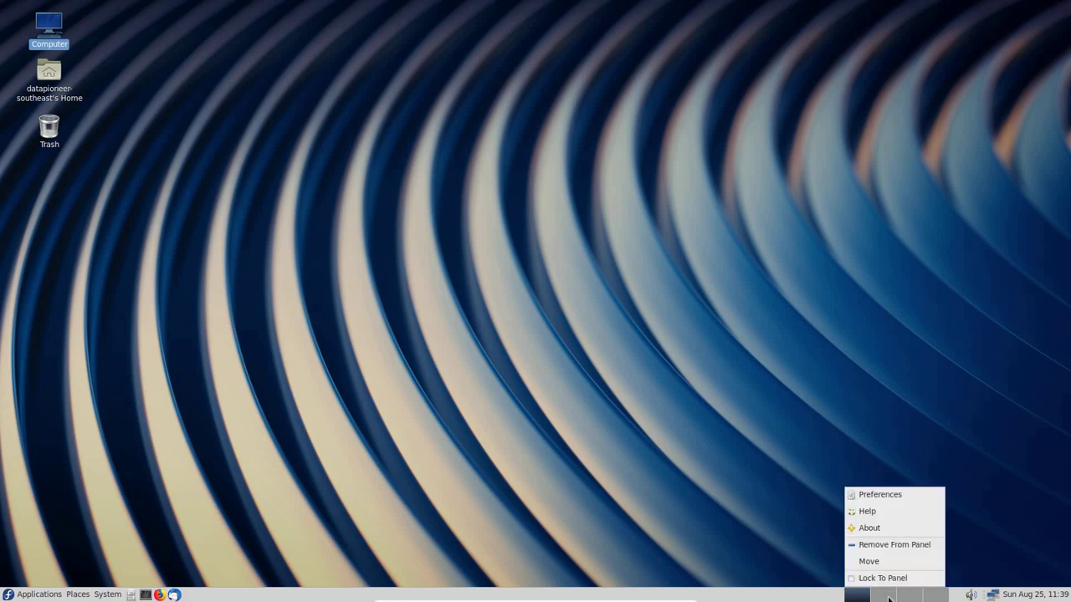
left_click(905, 493)
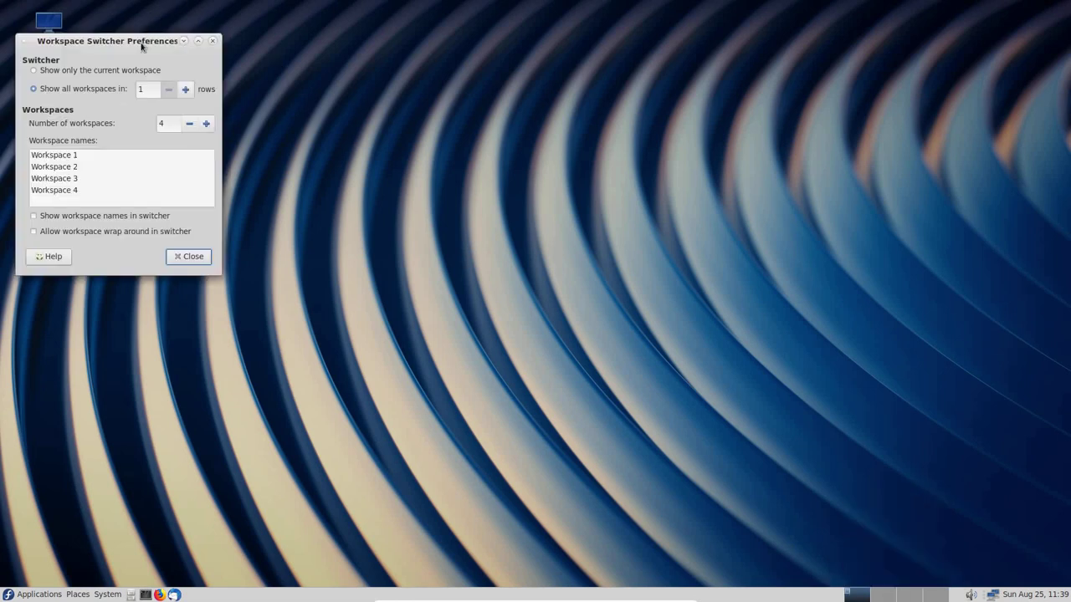
left_click_drag(141, 46, 602, 204)
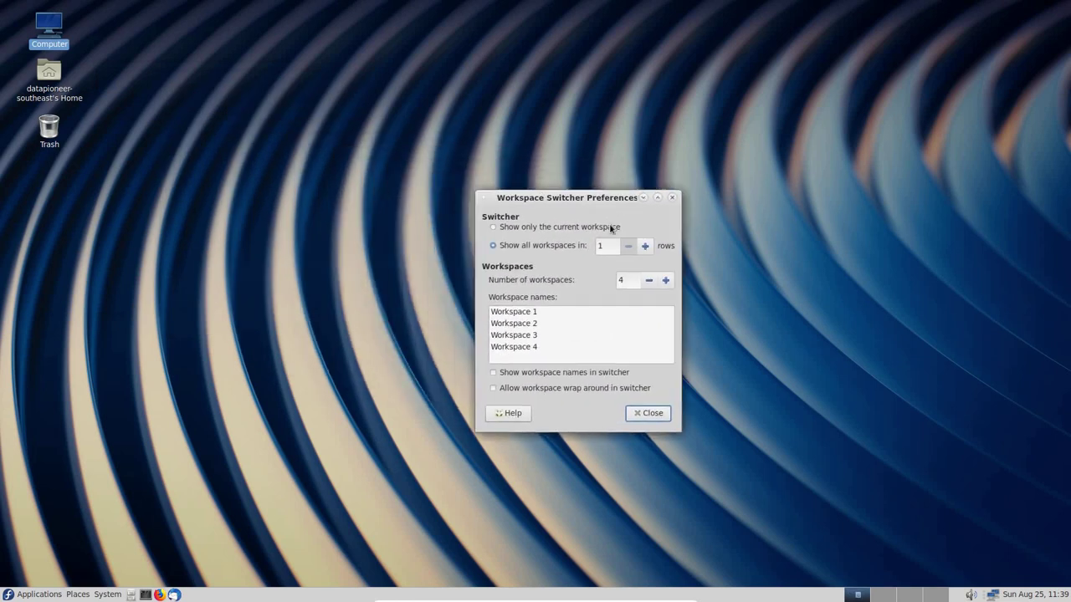
left_click(667, 280)
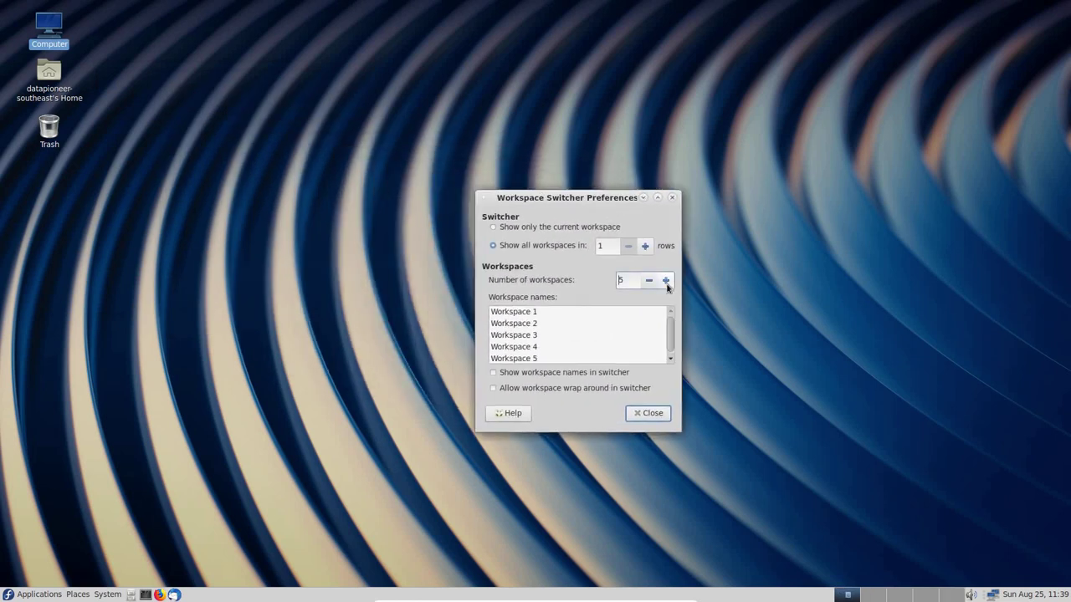
left_click(666, 280)
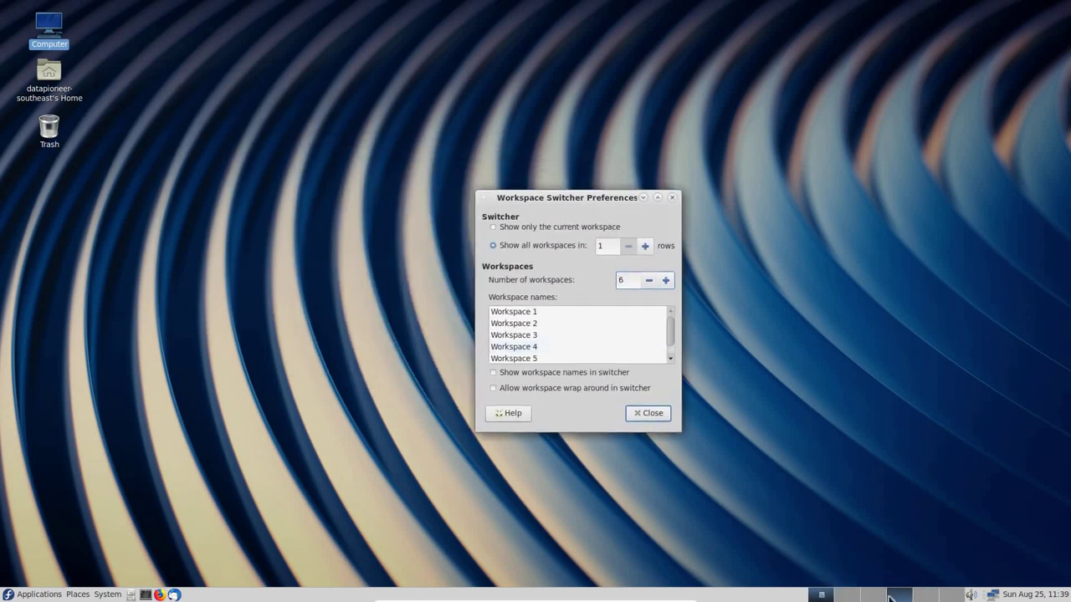
left_click(645, 246)
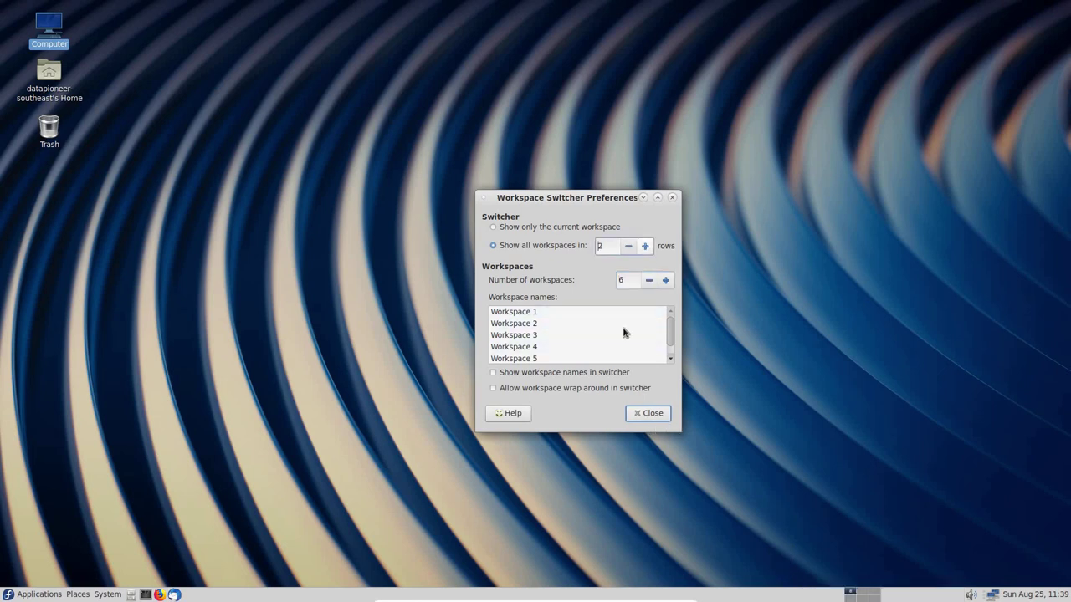
left_click(651, 413)
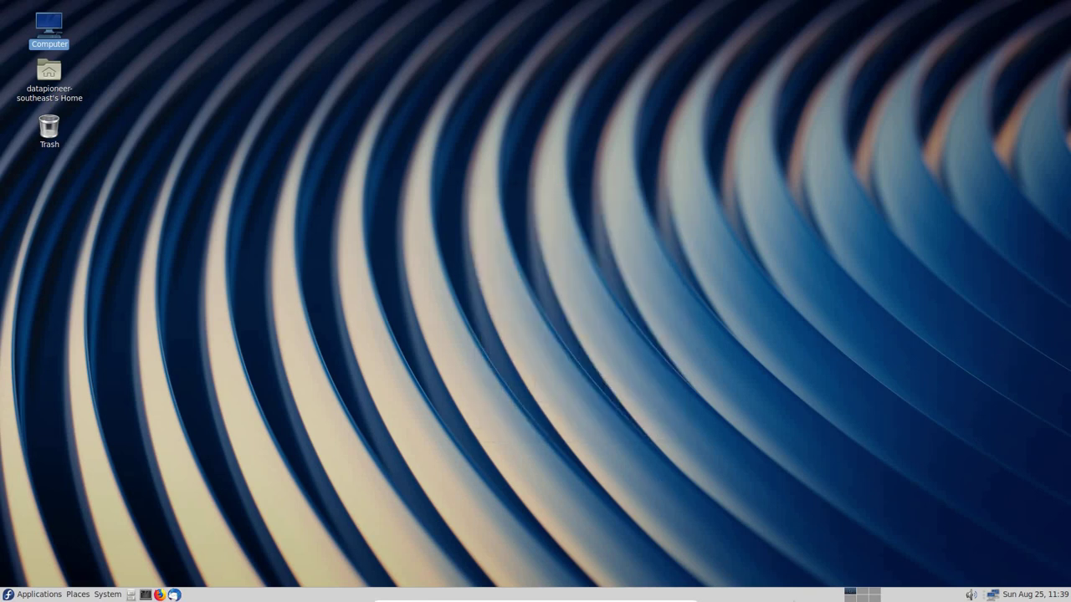
right_click(866, 596)
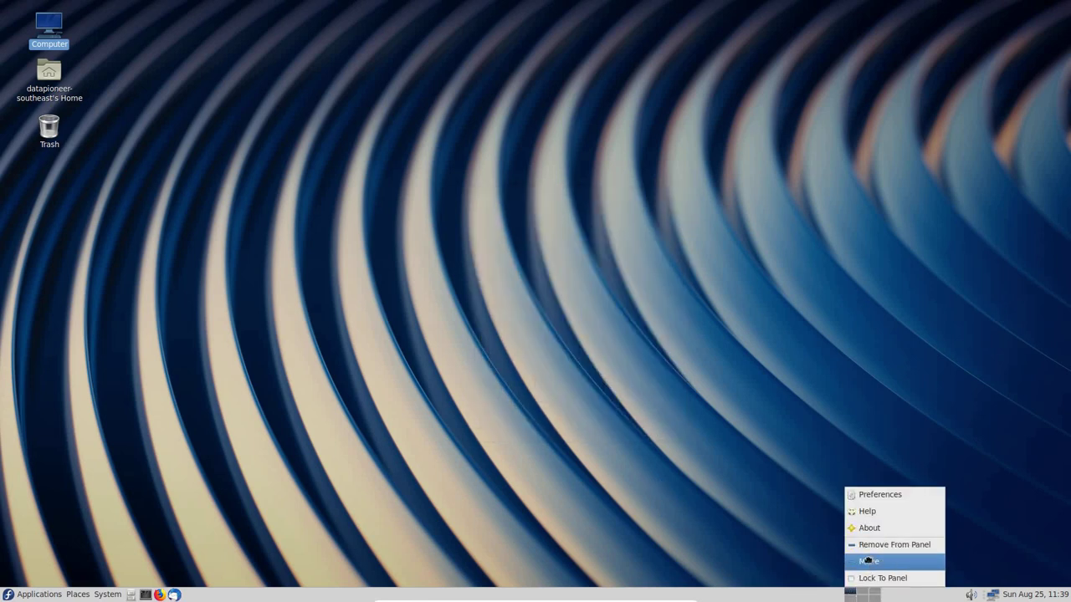
Place the switcher beside the volume icon and browse the calendar between August and September 2019
left_click(870, 561)
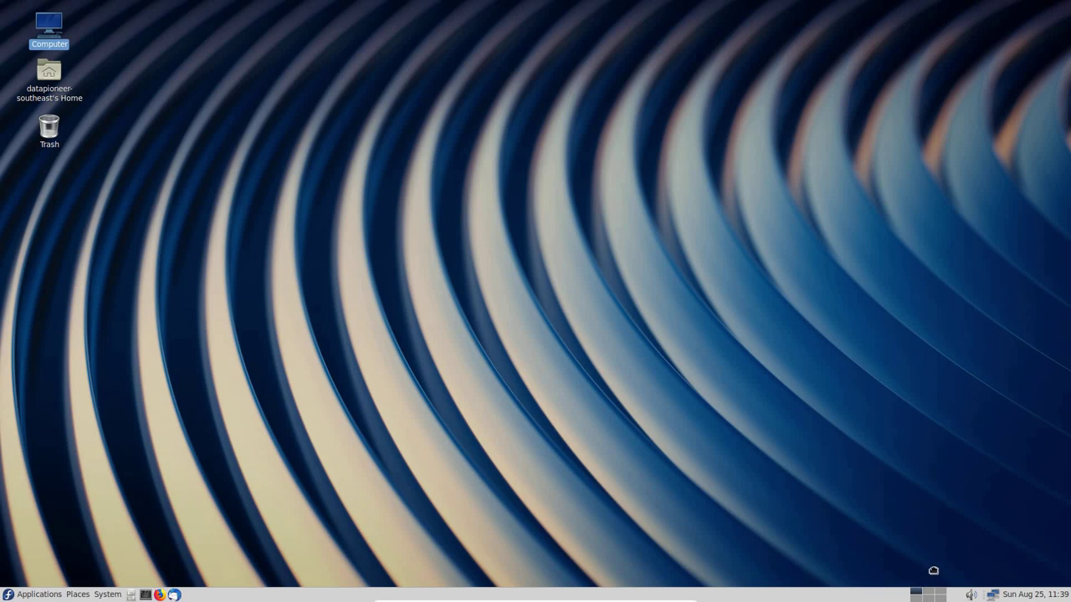
left_click(937, 574)
mouse_move(971, 595)
left_click(1018, 595)
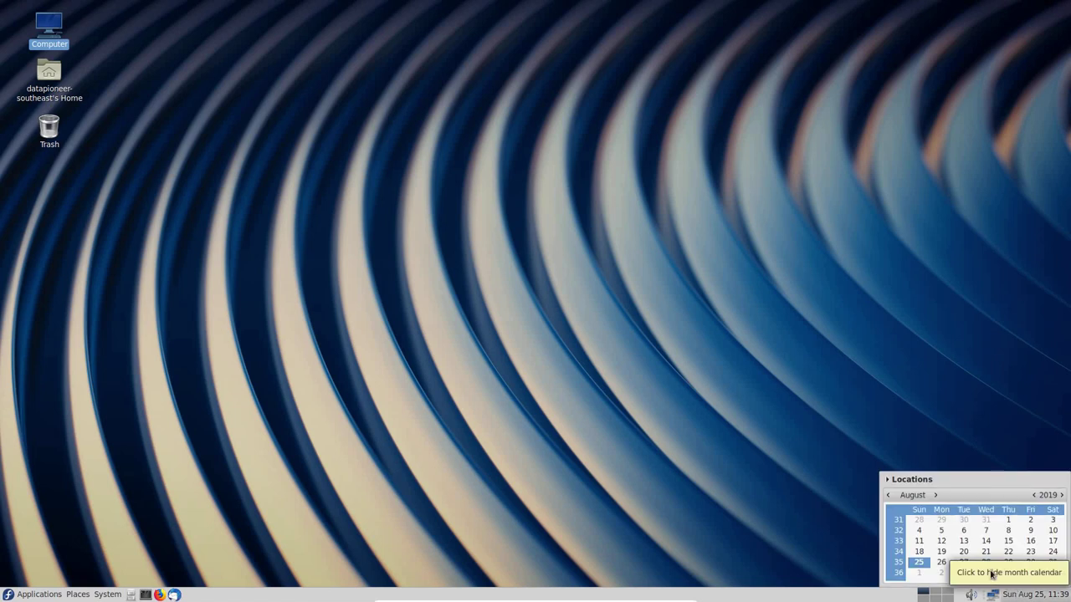
left_click(936, 495)
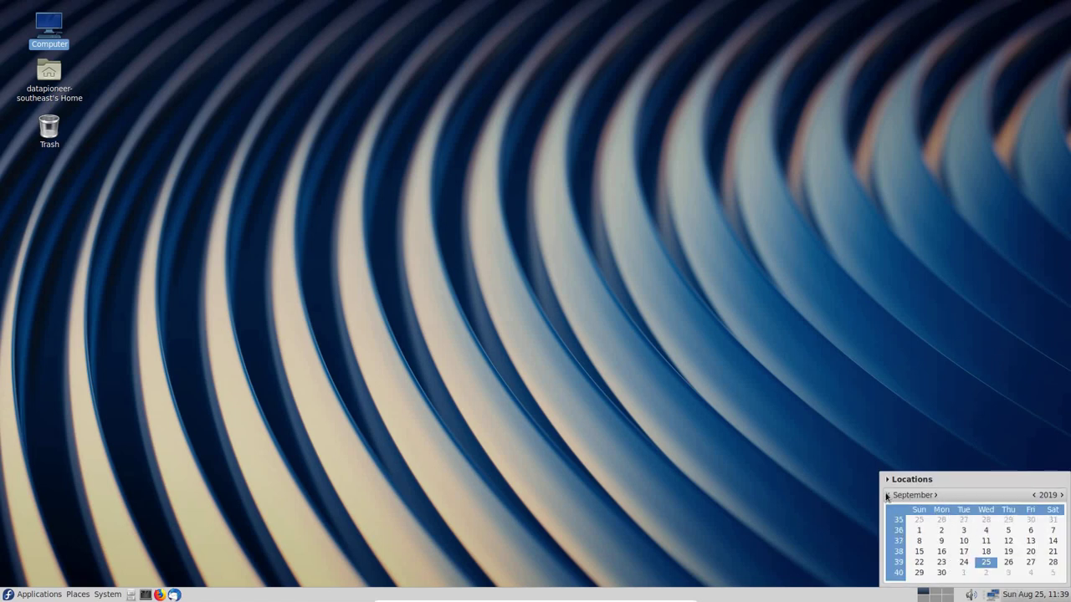
left_click(887, 496)
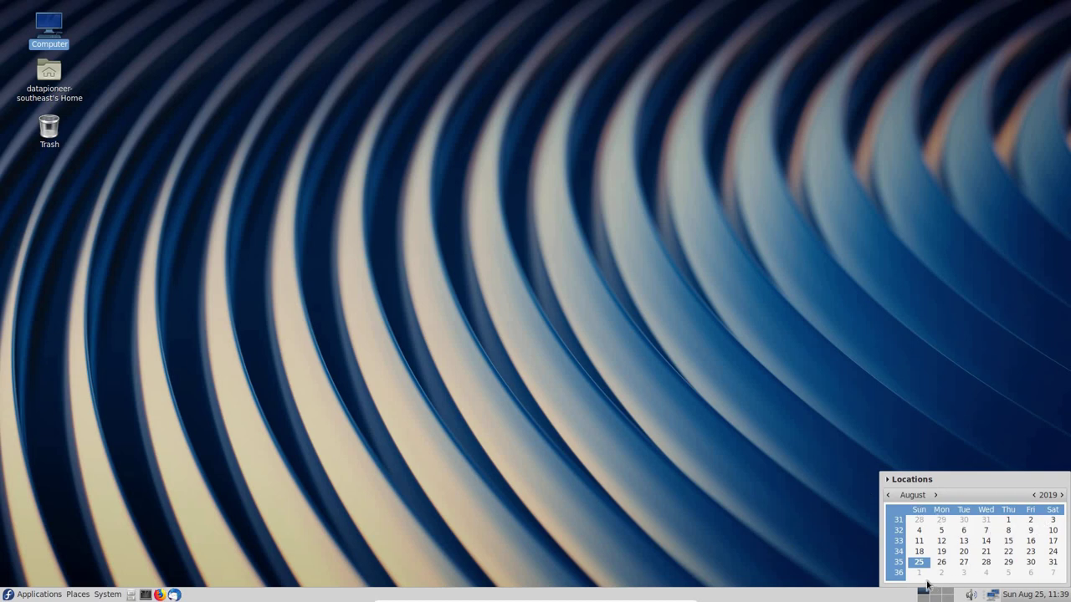
left_click(1022, 594)
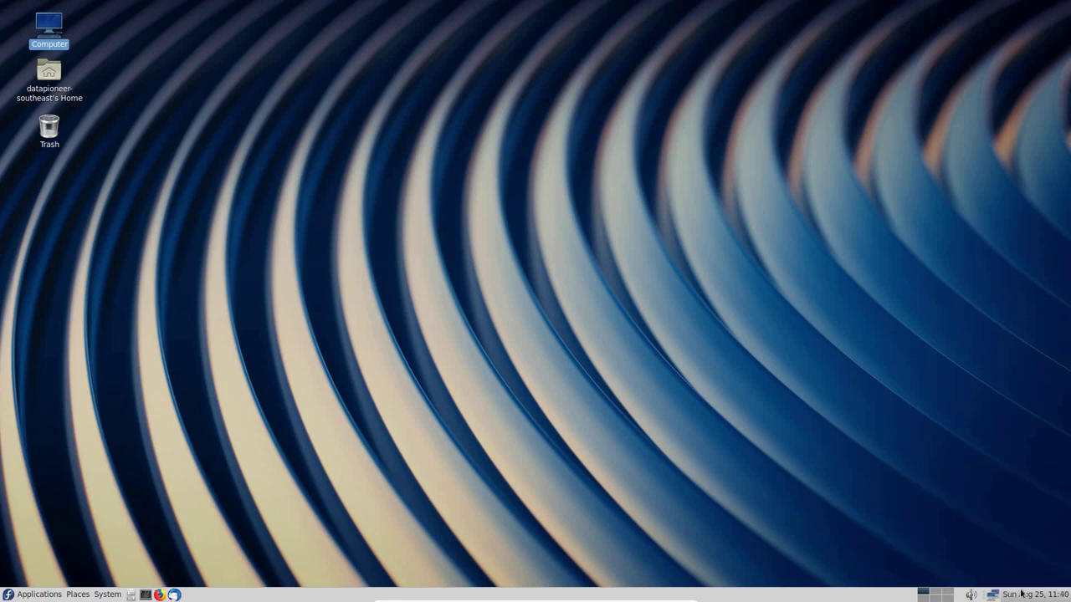
left_click(1062, 597)
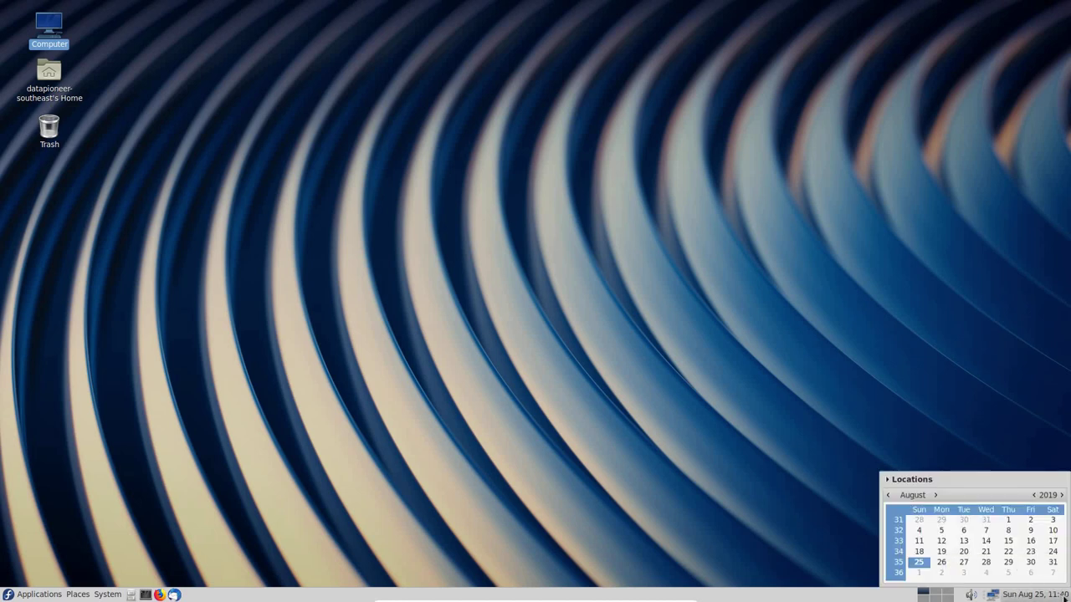
left_click(1065, 597)
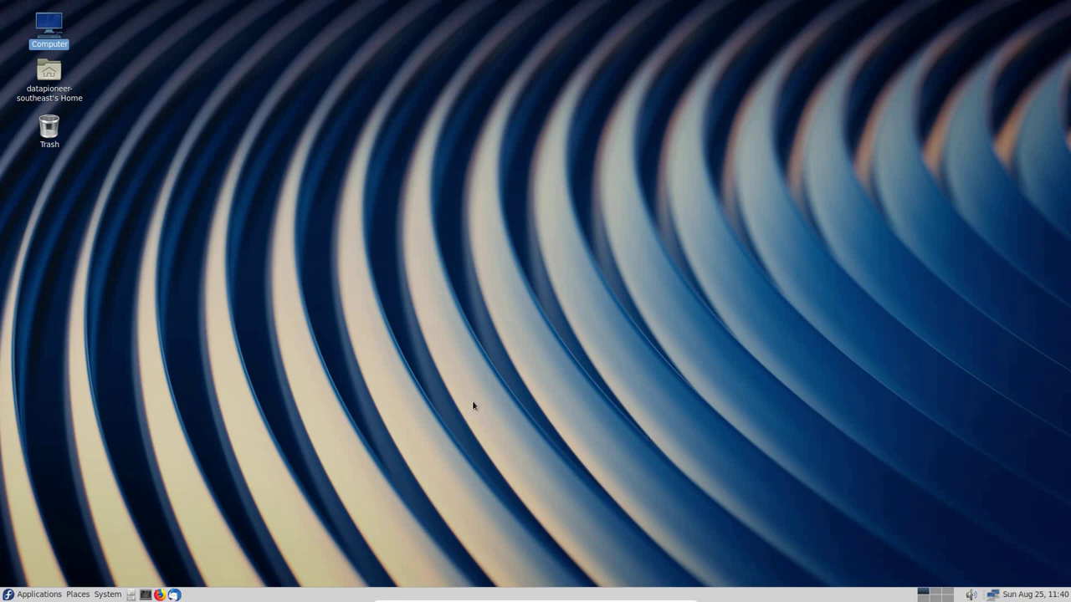
left_click(369, 386)
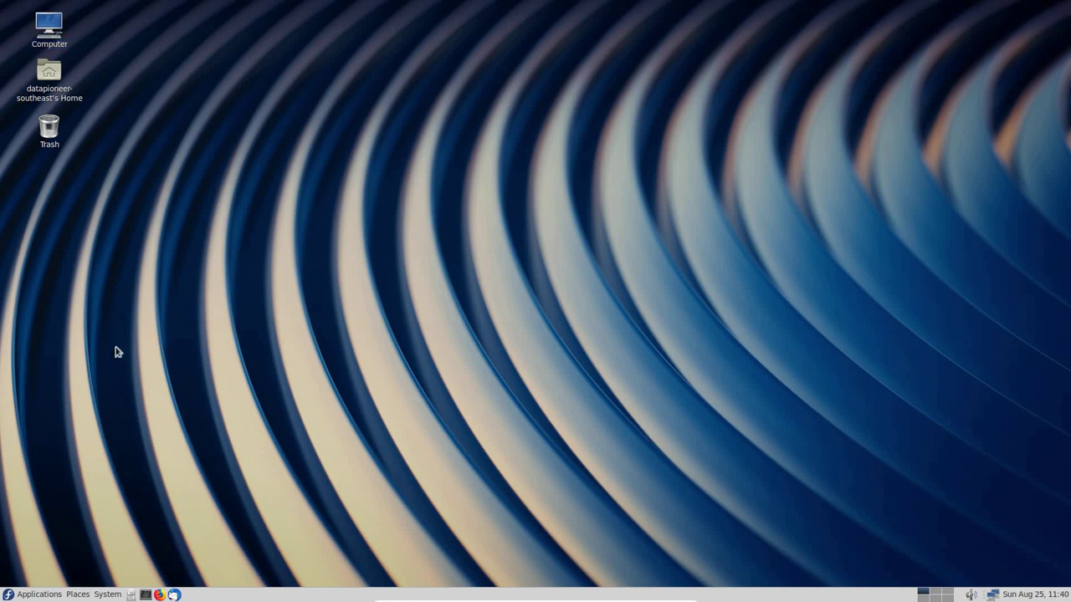
Open the System Tools submenu of the Applications menu
left_click(30, 597)
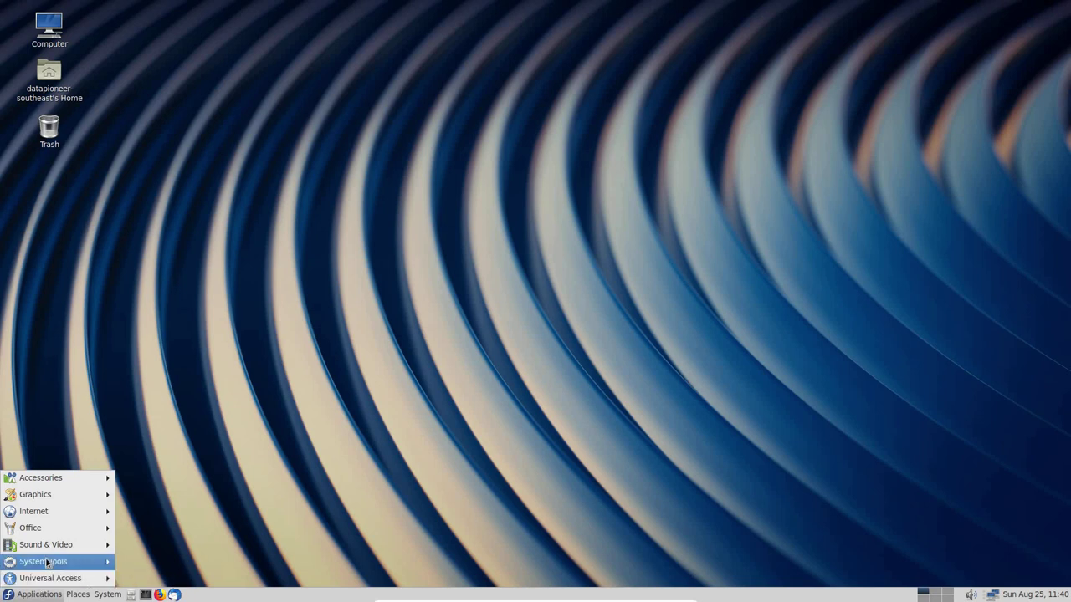
mouse_move(47, 563)
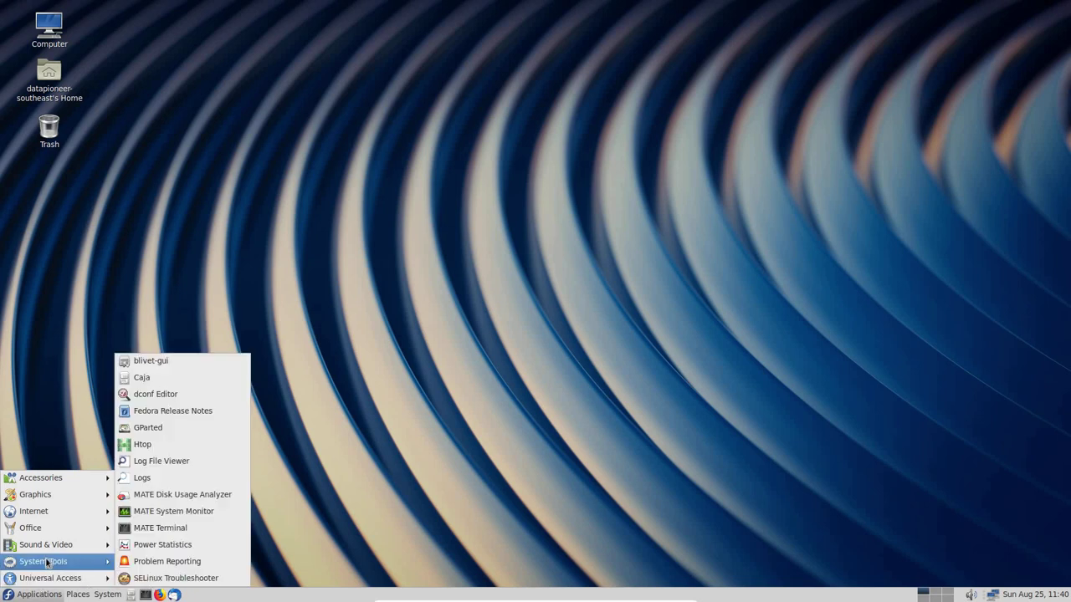
Confirm 7.5 GB of 30.3 GB is used in Disk Usage Analyzer, close it, then browse Applications > System Tools
left_click(173, 499)
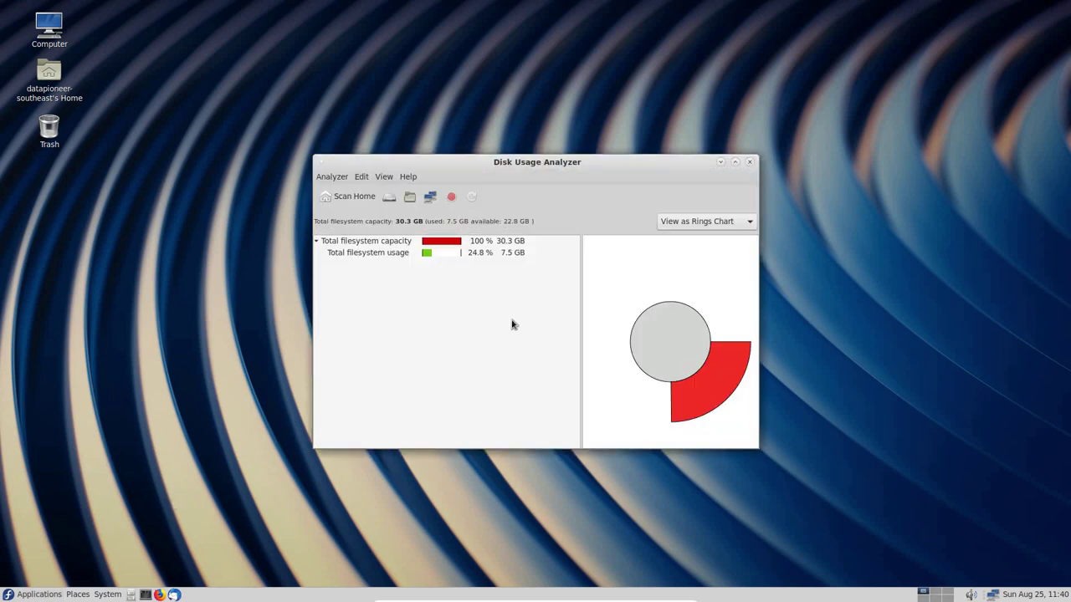
left_click(750, 162)
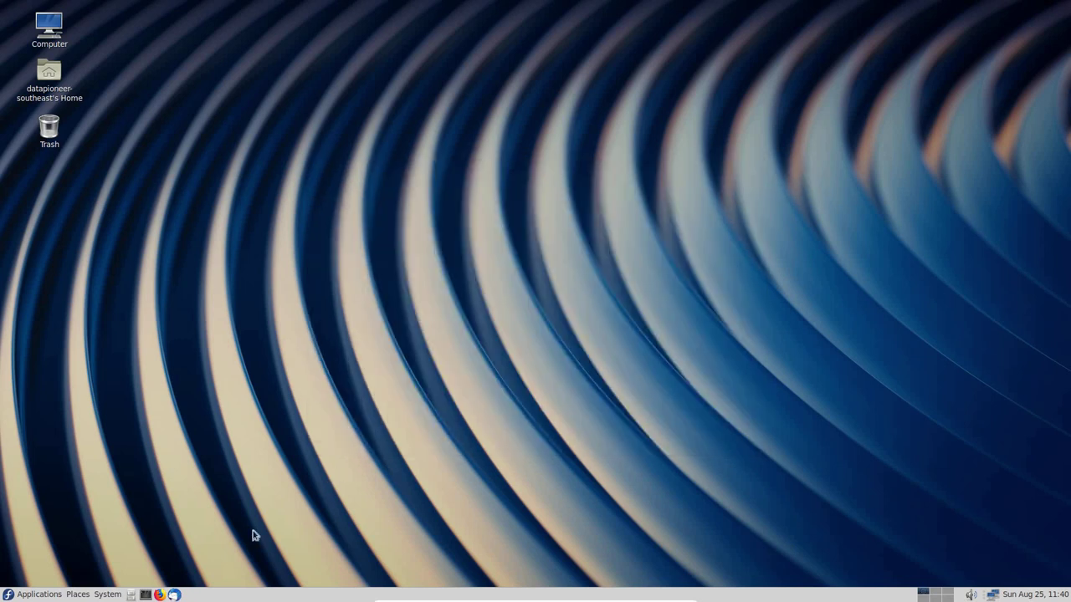
left_click(39, 594)
mouse_move(61, 562)
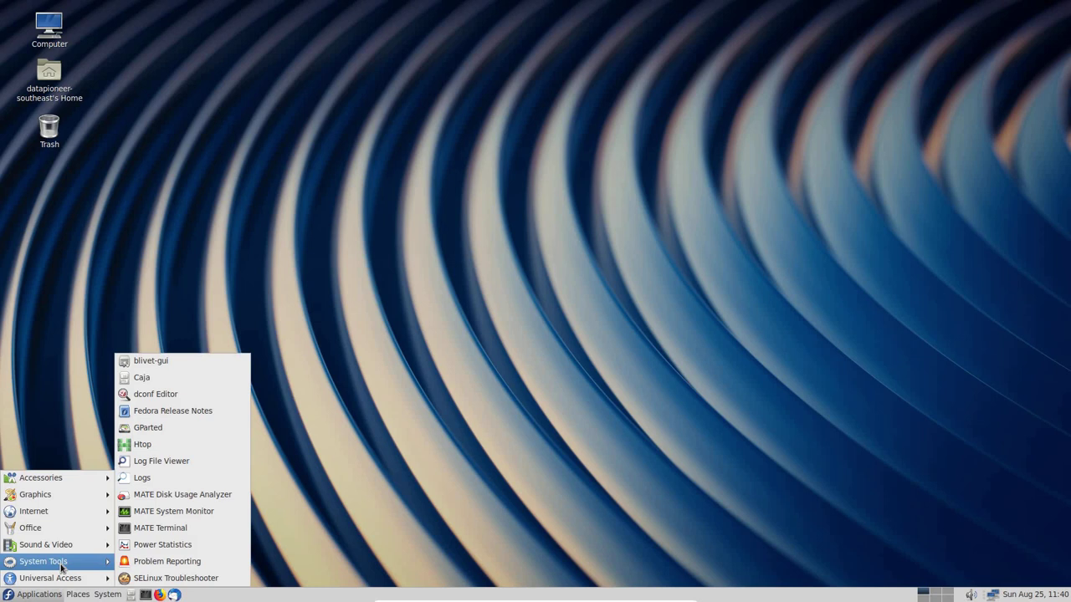
left_click(173, 445)
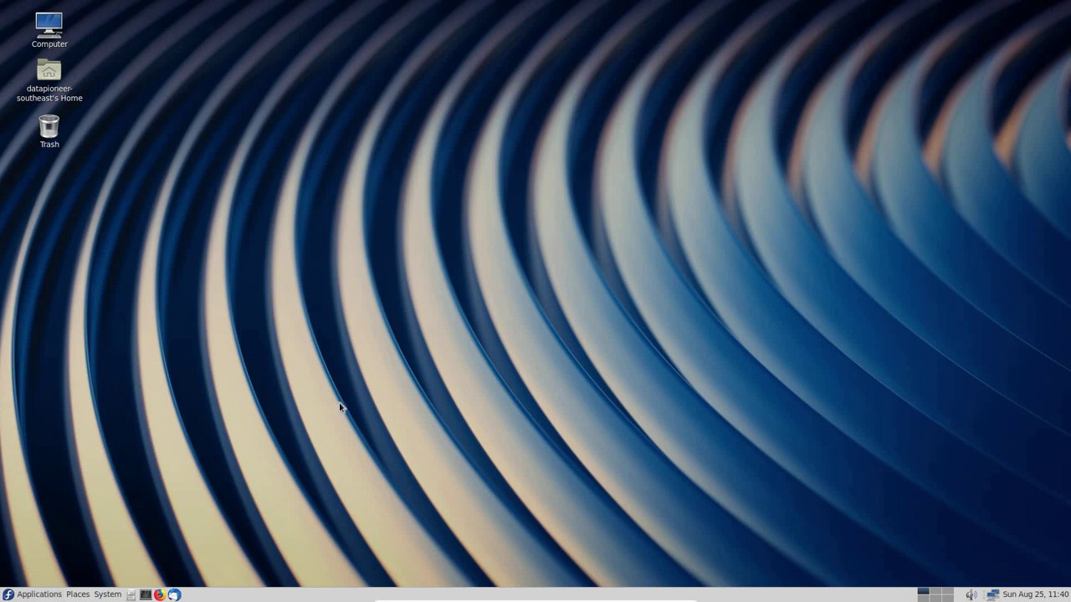
left_click(37, 595)
mouse_move(79, 561)
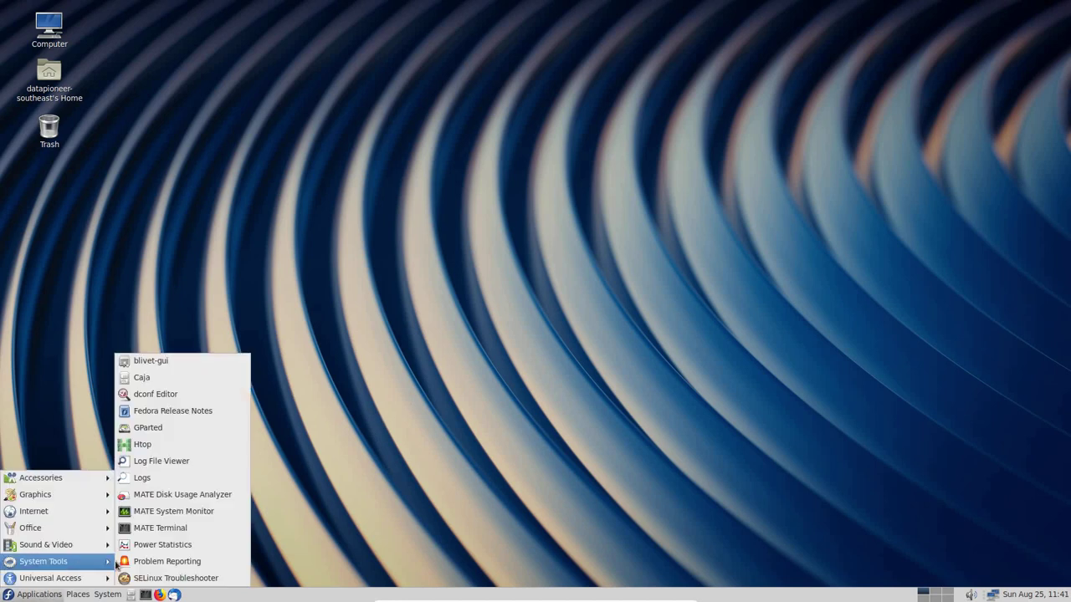
left_click(143, 444)
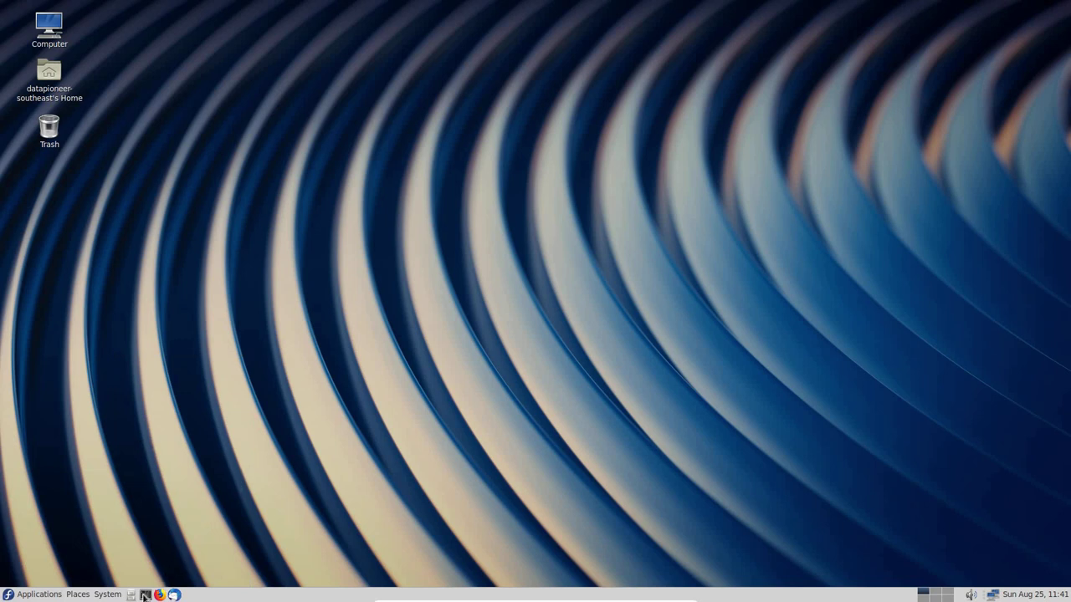
Run htop in a MATE Terminal to view running processes, then close the terminal and confirm
left_click(144, 594)
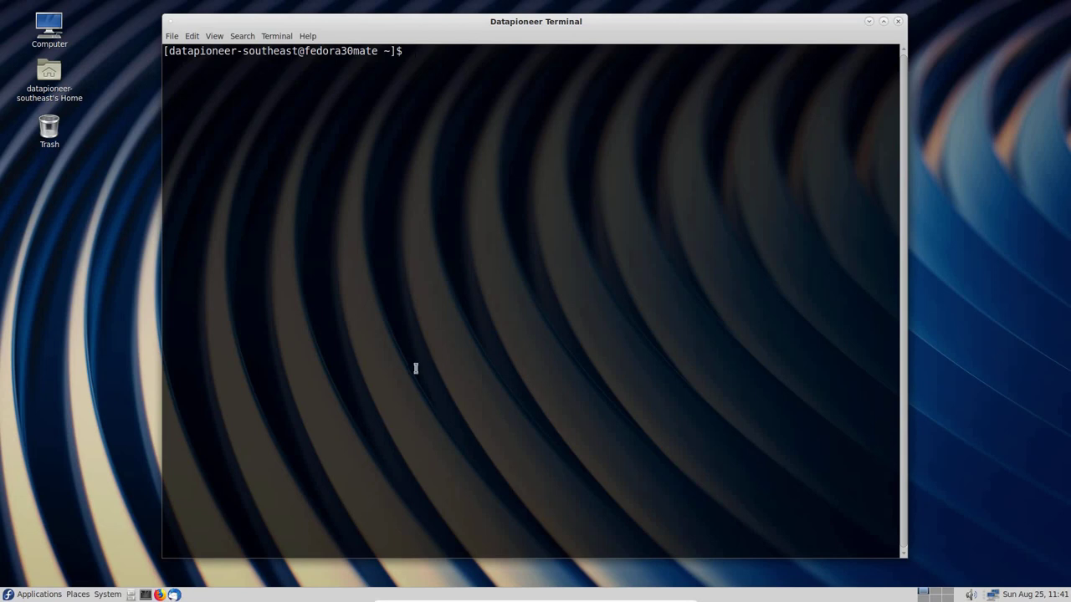
type("htop")
key("Return")
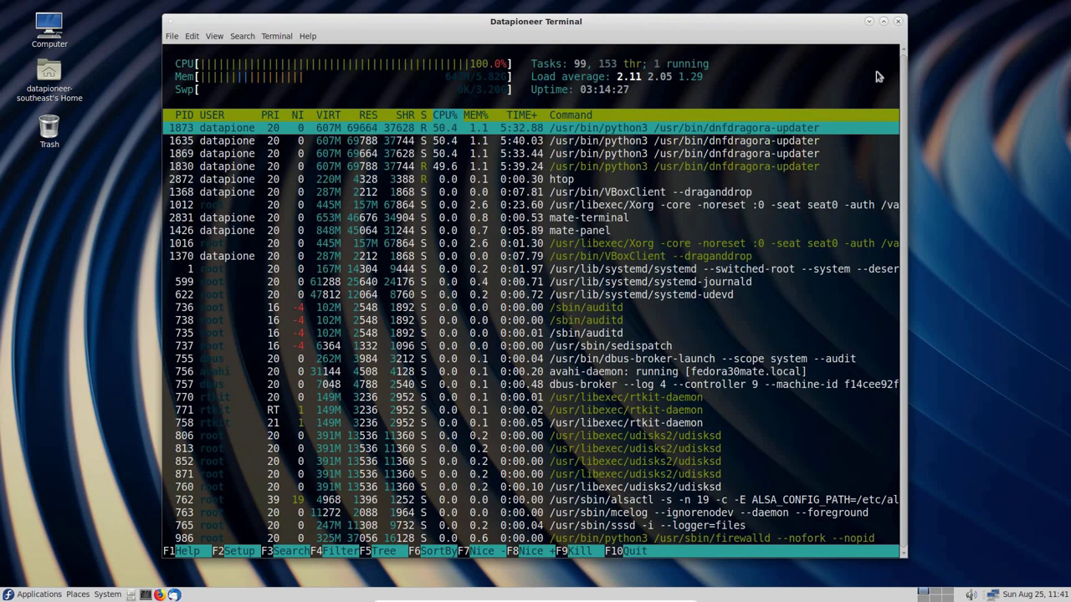
left_click(898, 21)
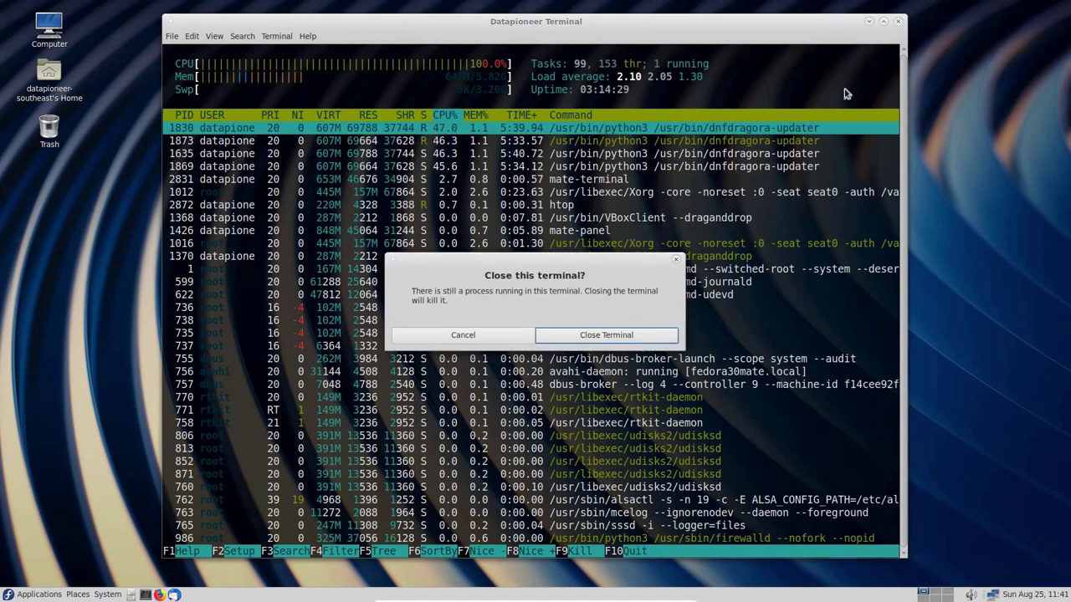
left_click(598, 335)
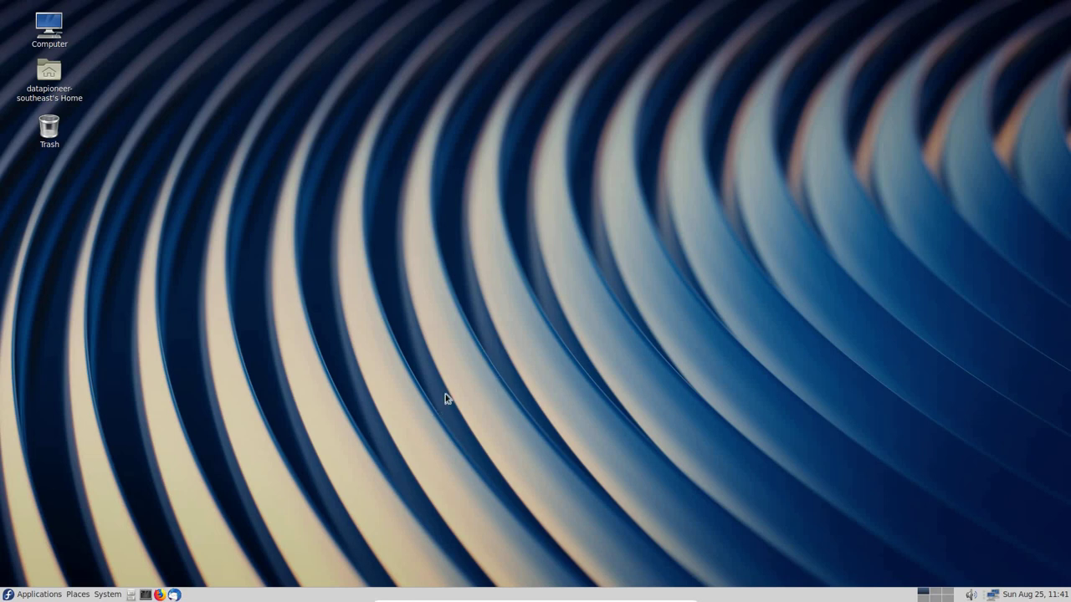
Show the Applications > Internet submenu listing FileZilla, Firefox, HexChat, Thunderbird and Transmission
left_click(45, 597)
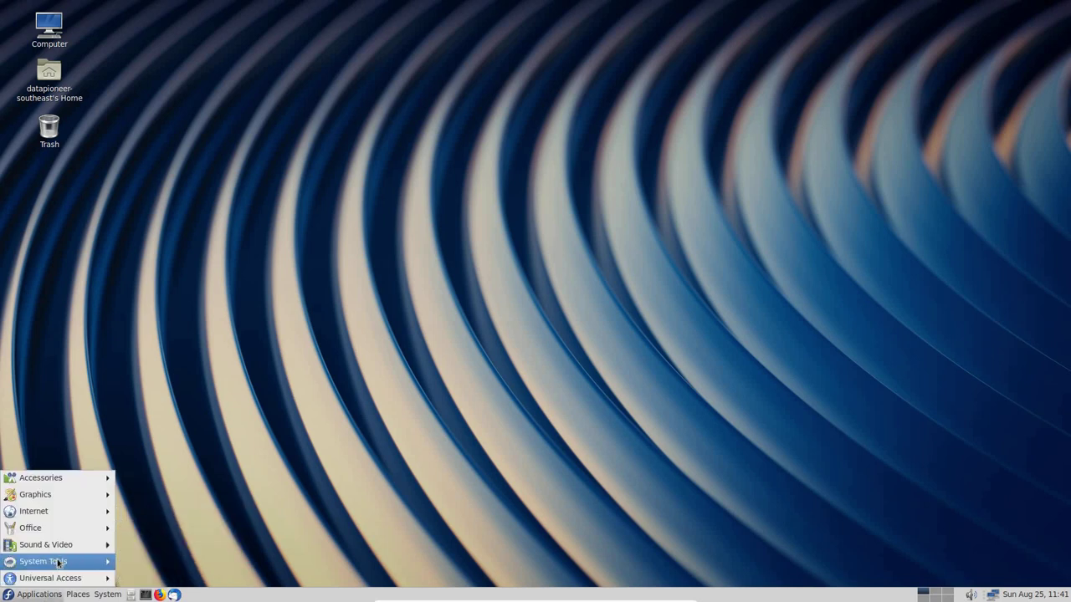
mouse_move(58, 562)
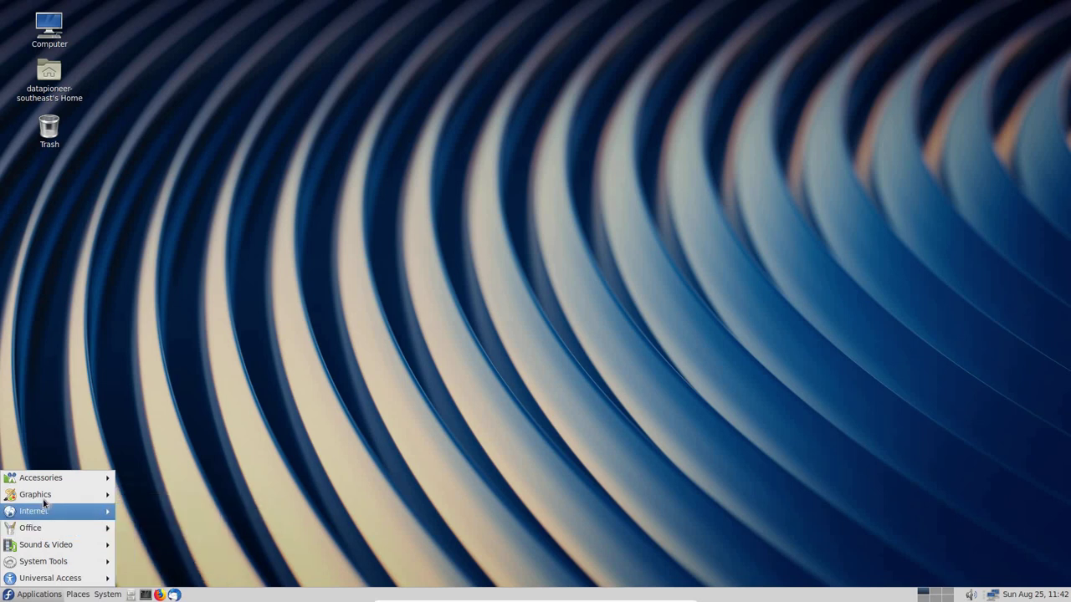
Launch FileZilla and quick-connect to 192.168.1.157 with the account username and password, always allowing plain FTP
mouse_move(39, 511)
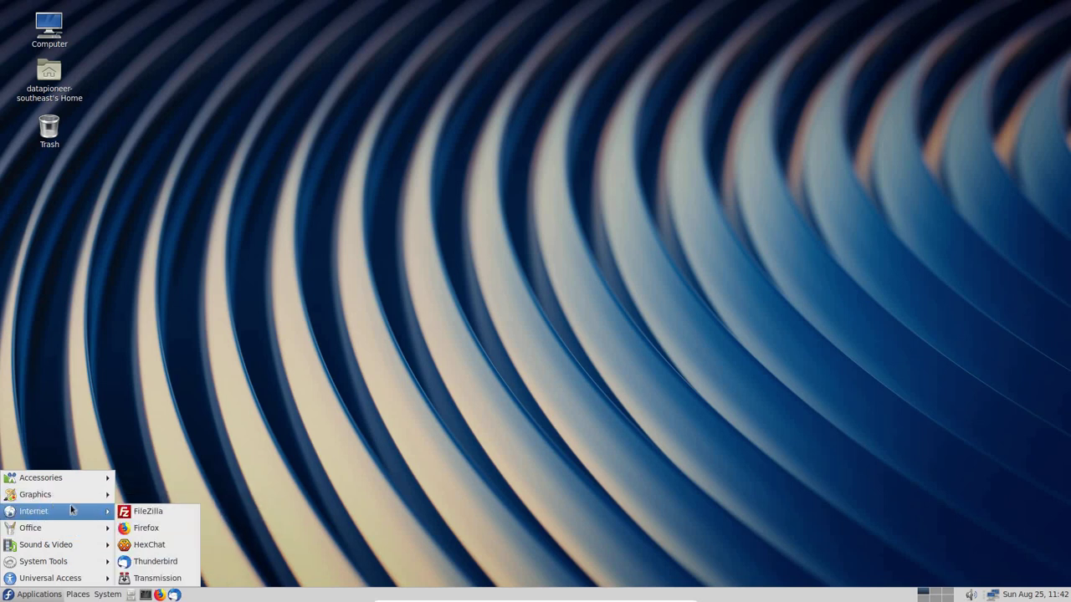
left_click(148, 511)
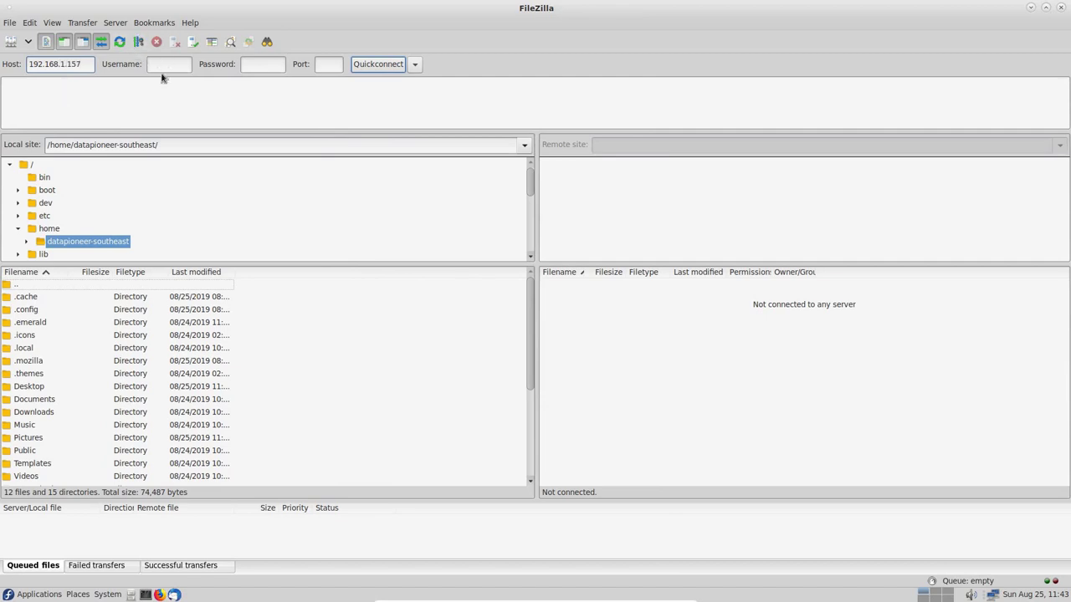
key("Tab")
type("dancalloway")
key("Tab")
type("•••••")
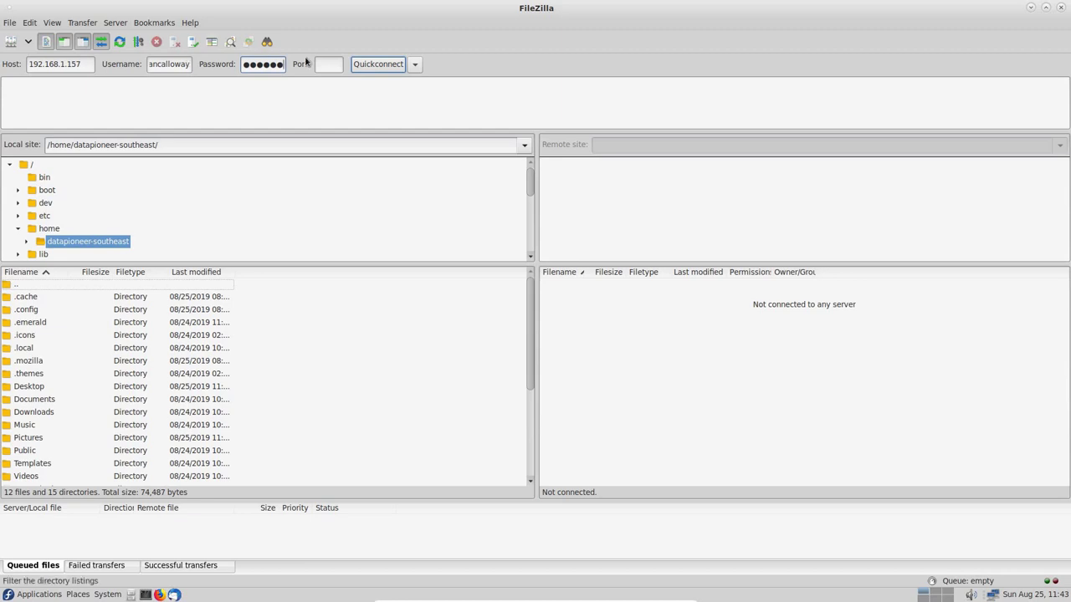
left_click(378, 67)
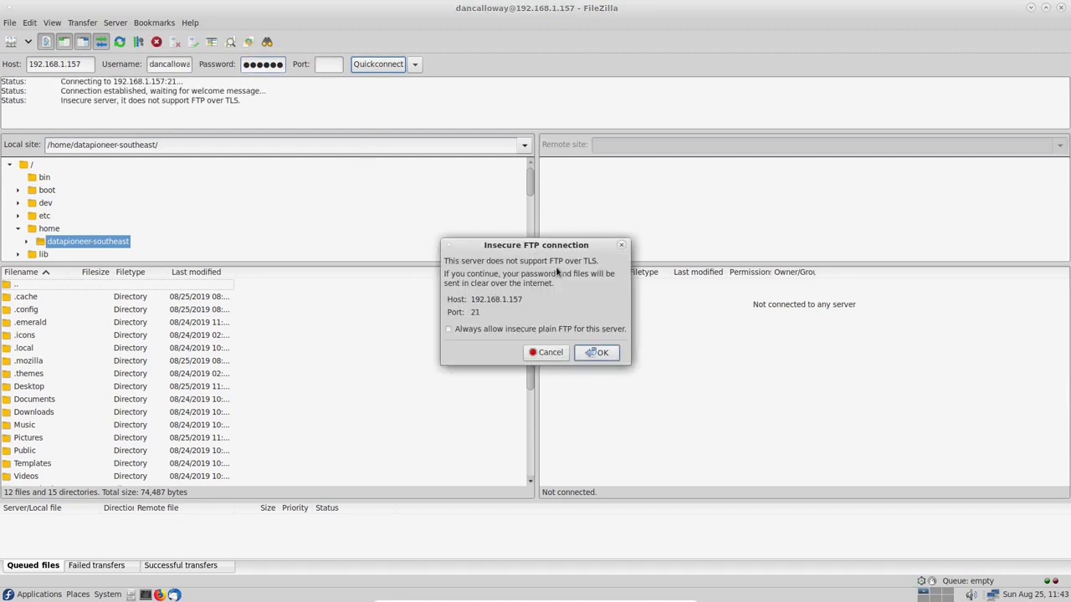
left_click(491, 331)
left_click(597, 354)
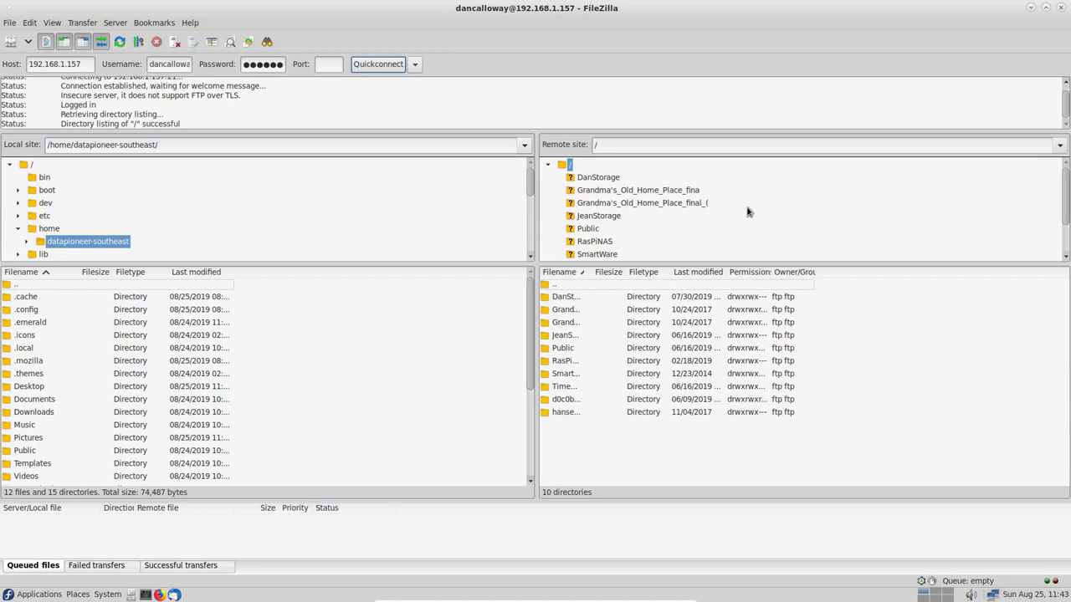
Open remote Public > Shared Pictures with wider filenames, select Bridges, and open the local Pictures folder
left_click(586, 231)
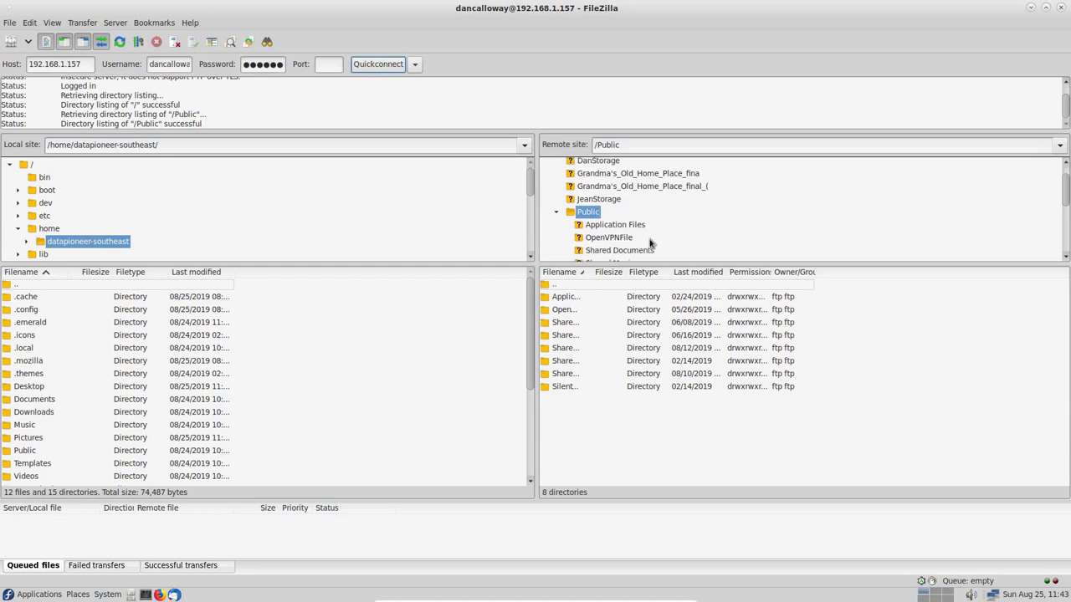
double_click(593, 272)
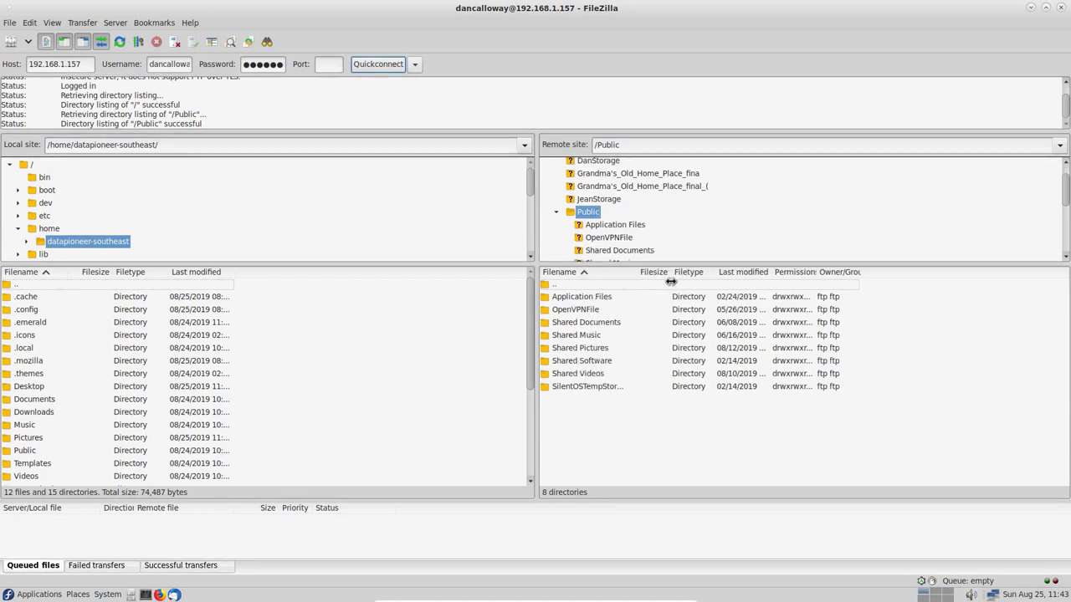
double_click(583, 350)
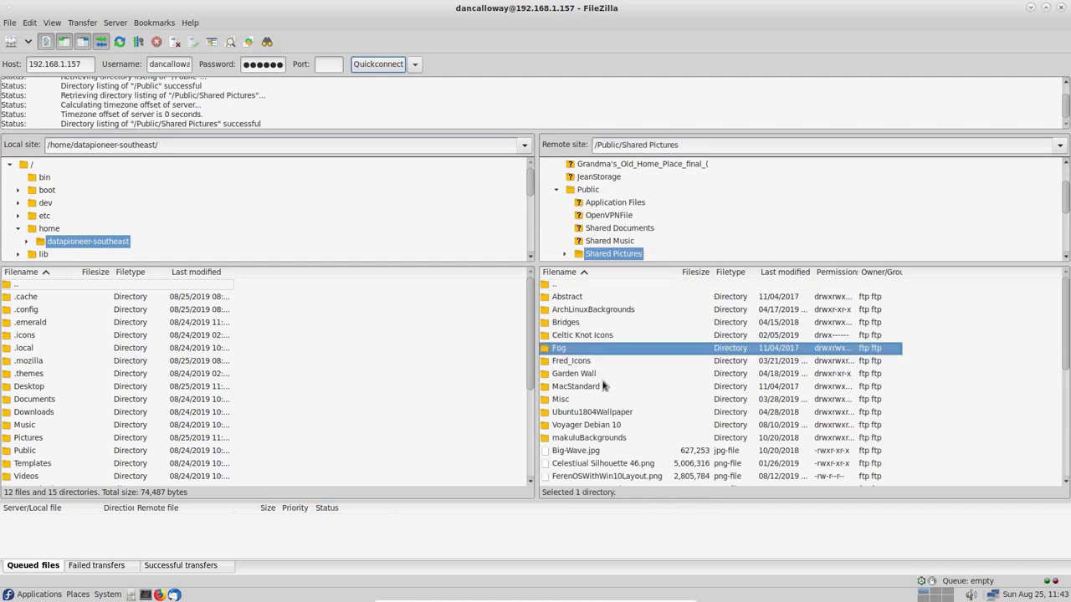
left_click(566, 323)
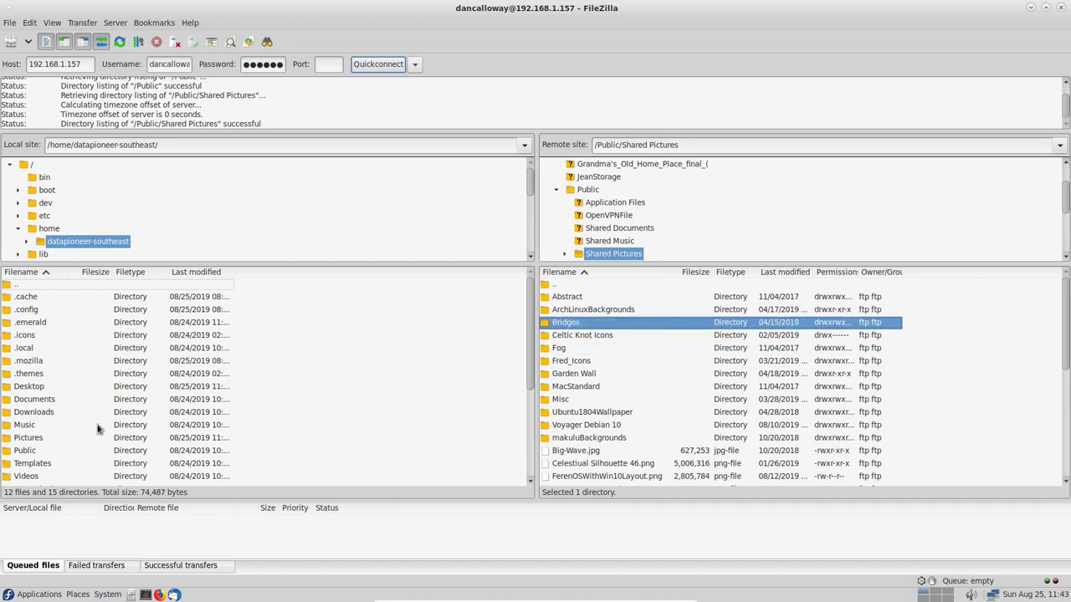
double_click(36, 436)
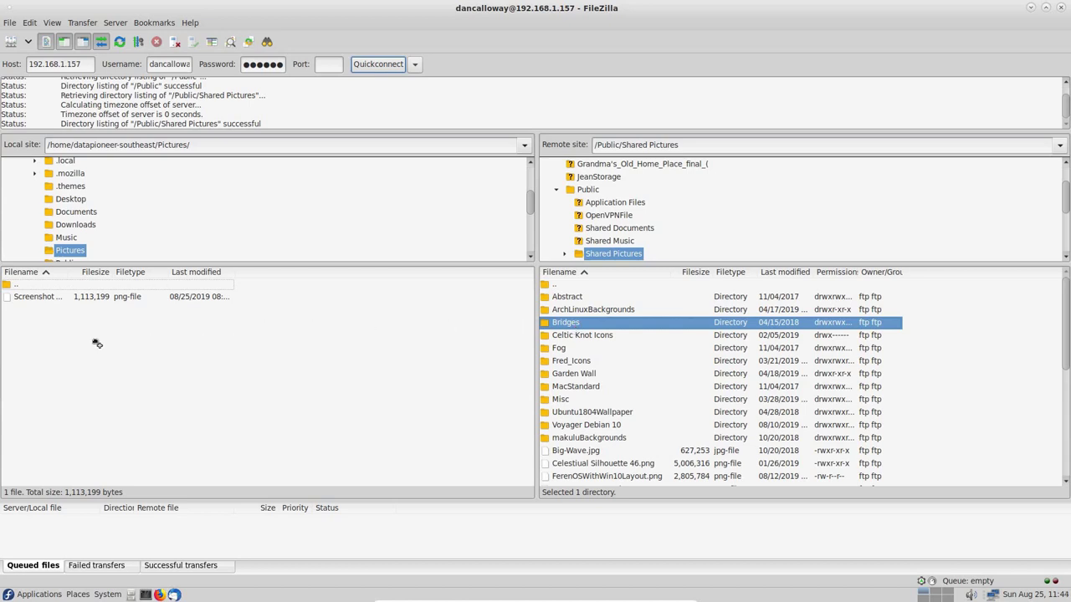
Drag the remote Bridges folder into local Pictures to download it, 59 files
left_click_drag(94, 348, 97, 351)
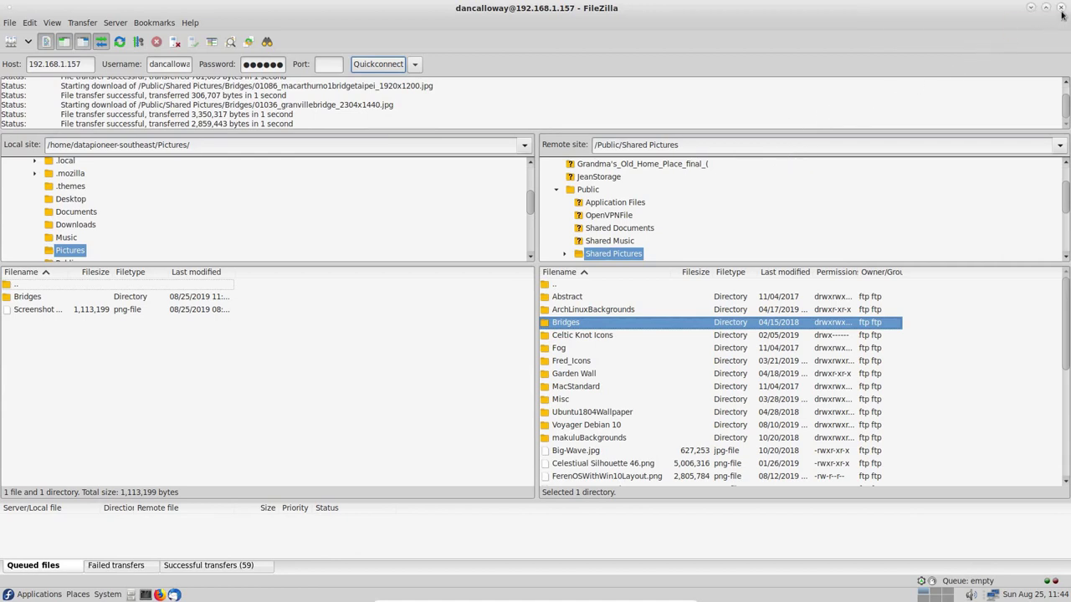
left_click(1060, 9)
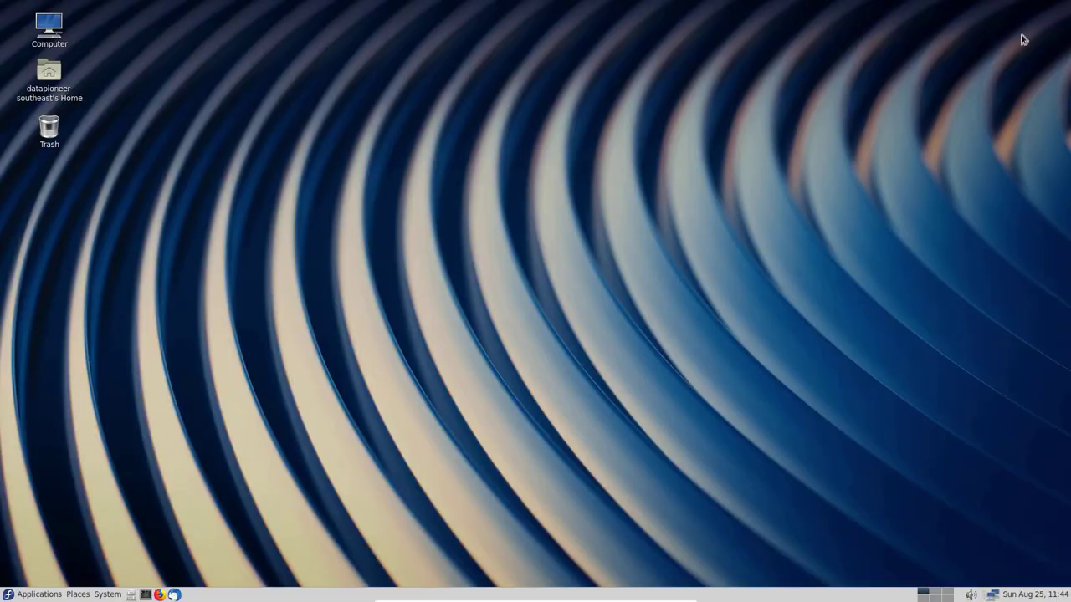
left_click(52, 74)
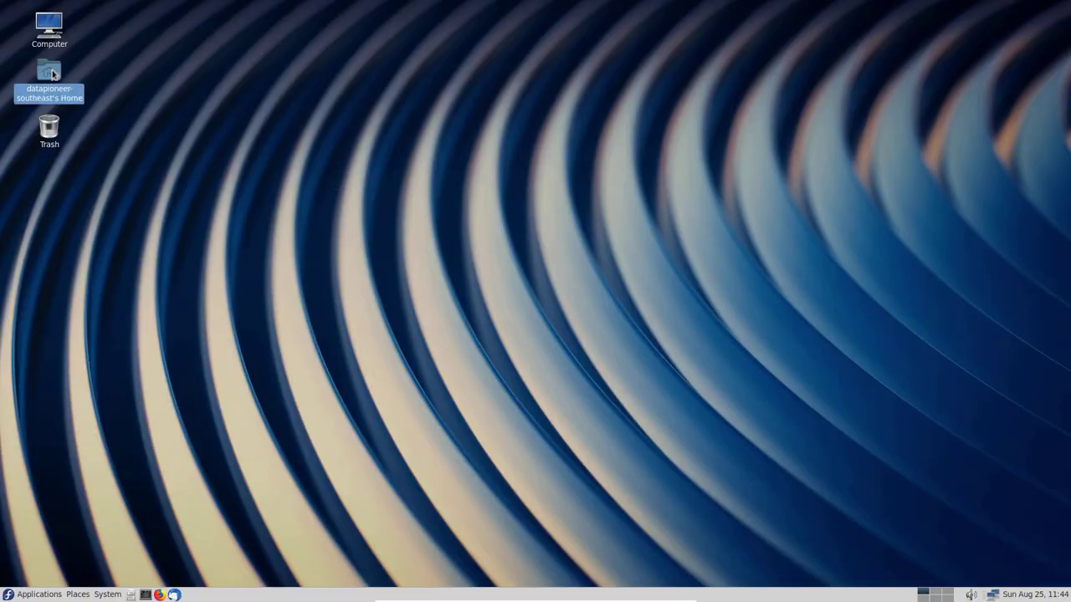
double_click(52, 74)
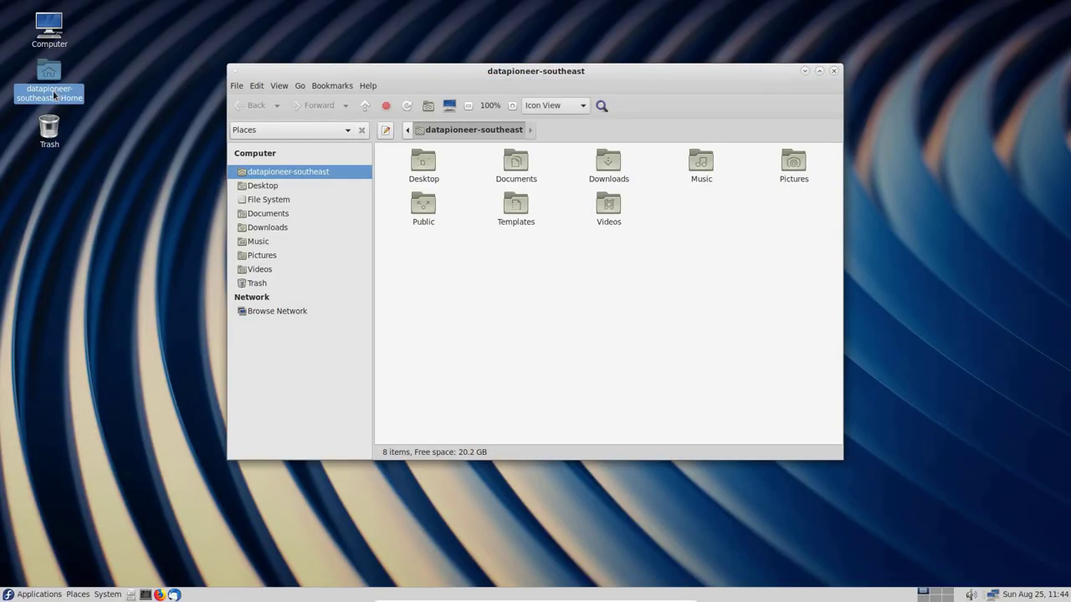
double_click(790, 164)
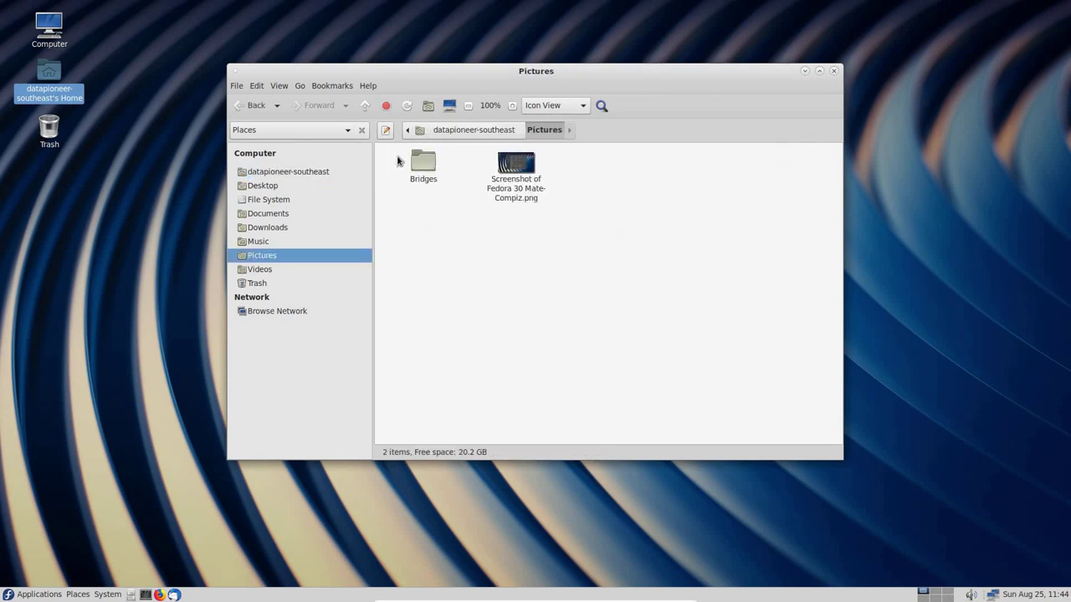
double_click(416, 157)
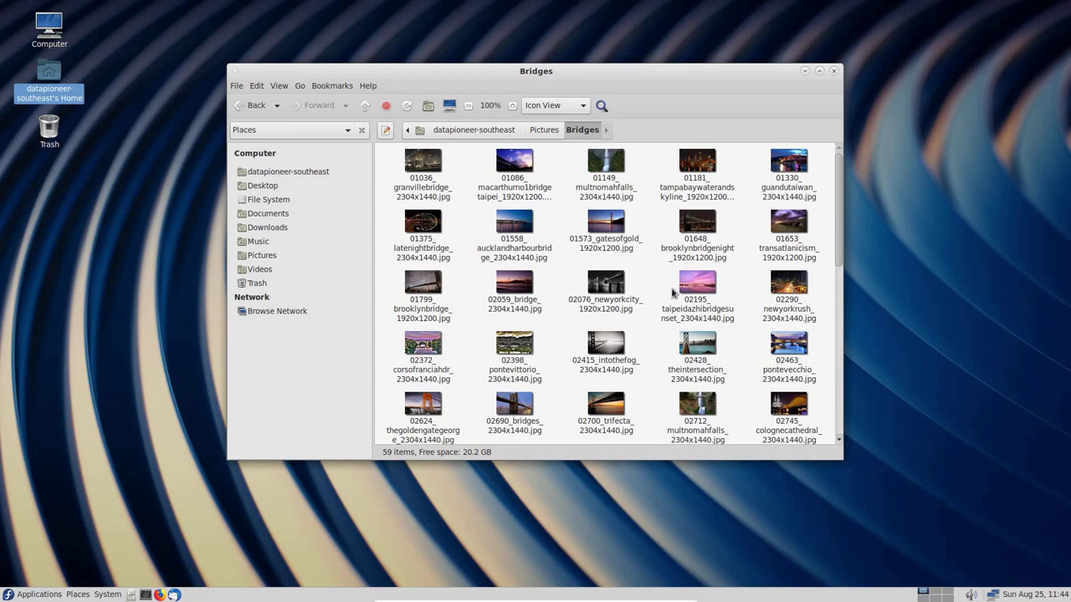
left_click(834, 72)
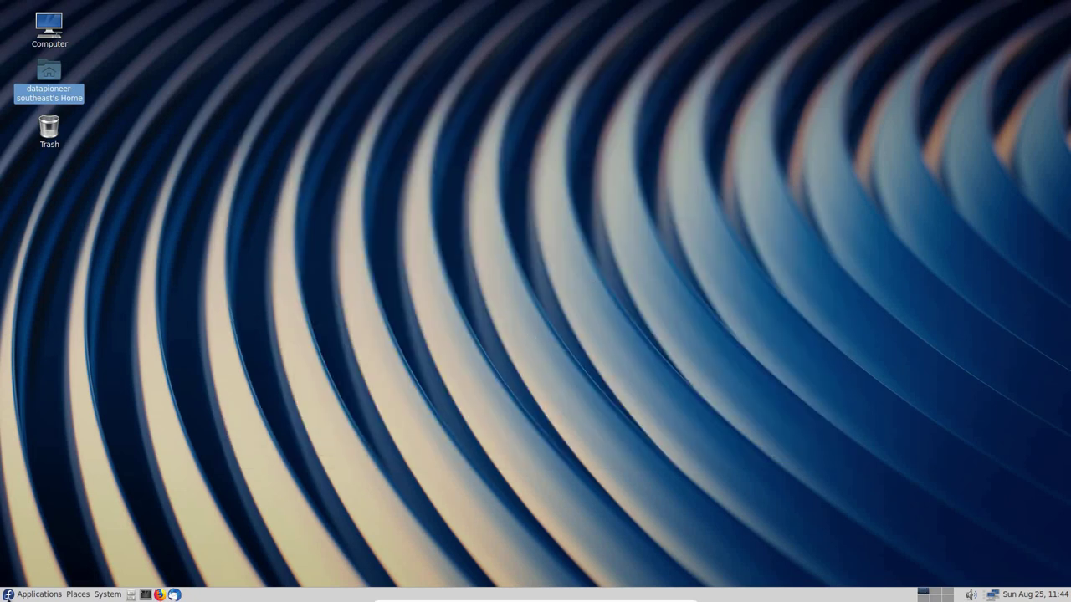
Launch Firefox from the Applications > Internet menu
left_click(18, 596)
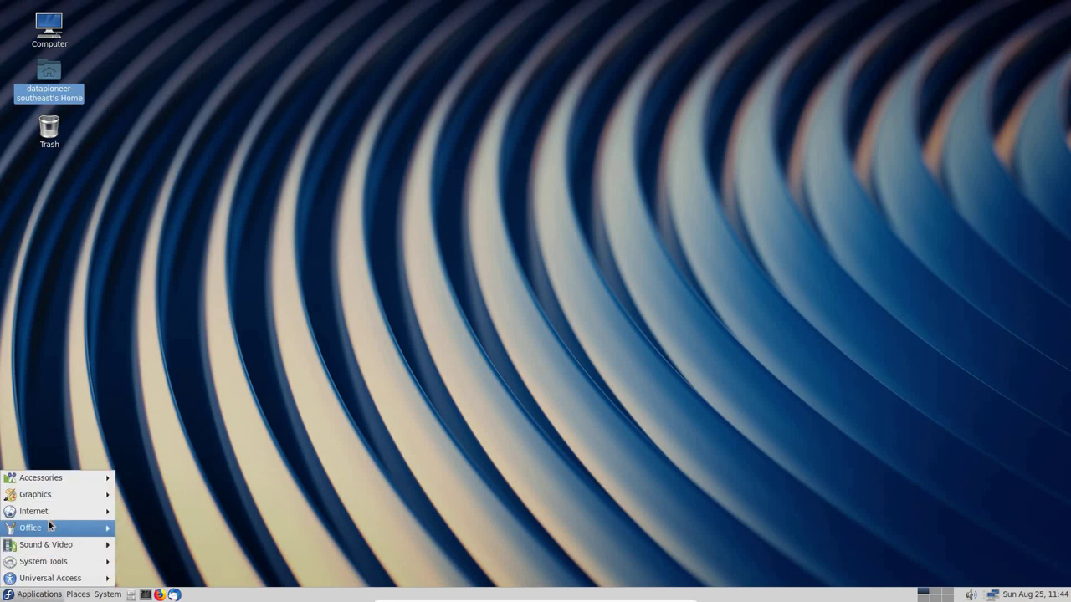
mouse_move(49, 514)
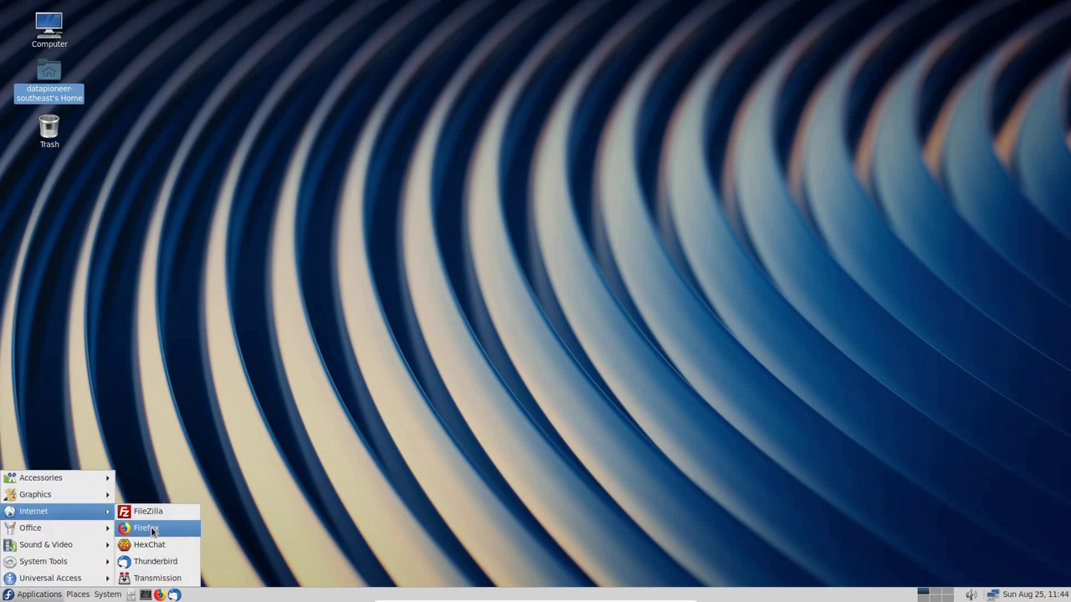
left_click(151, 528)
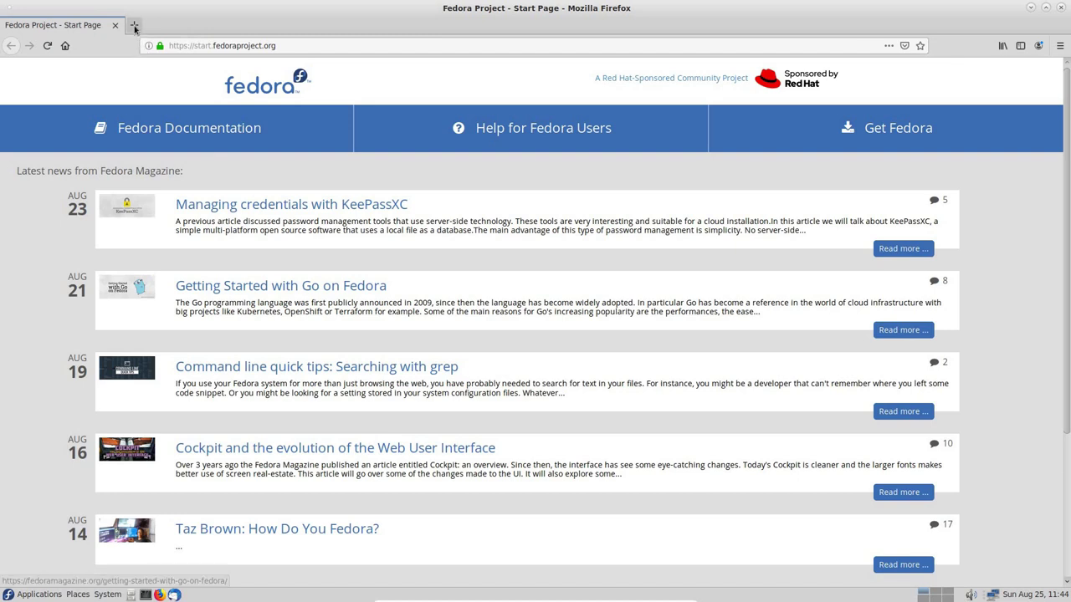
View Firefox's version via Help > About Firefox, then close it and dismiss the main menu
left_click(1061, 50)
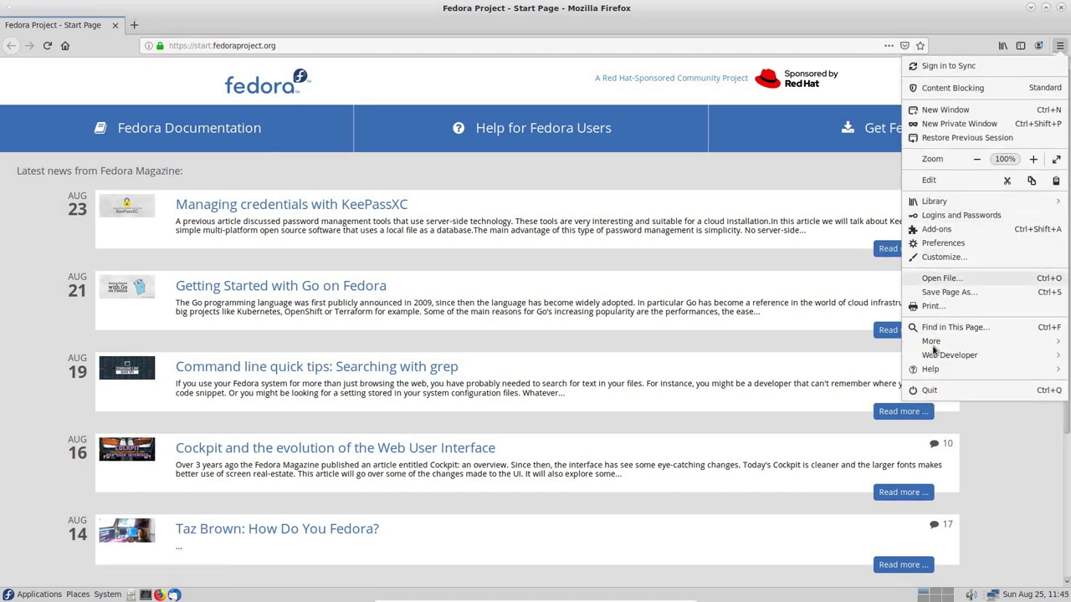
left_click(941, 374)
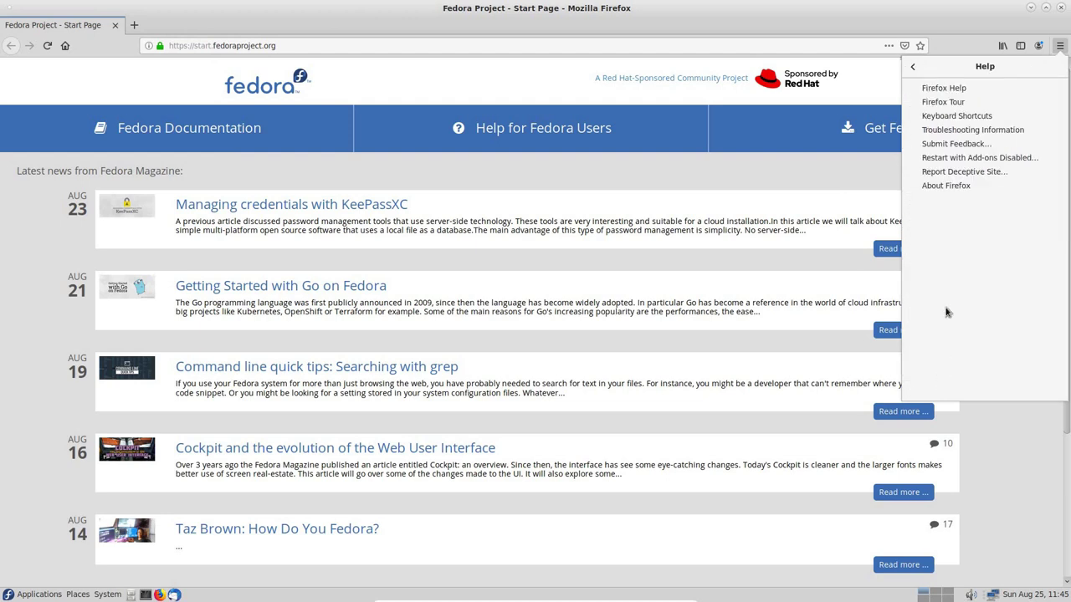
left_click(946, 186)
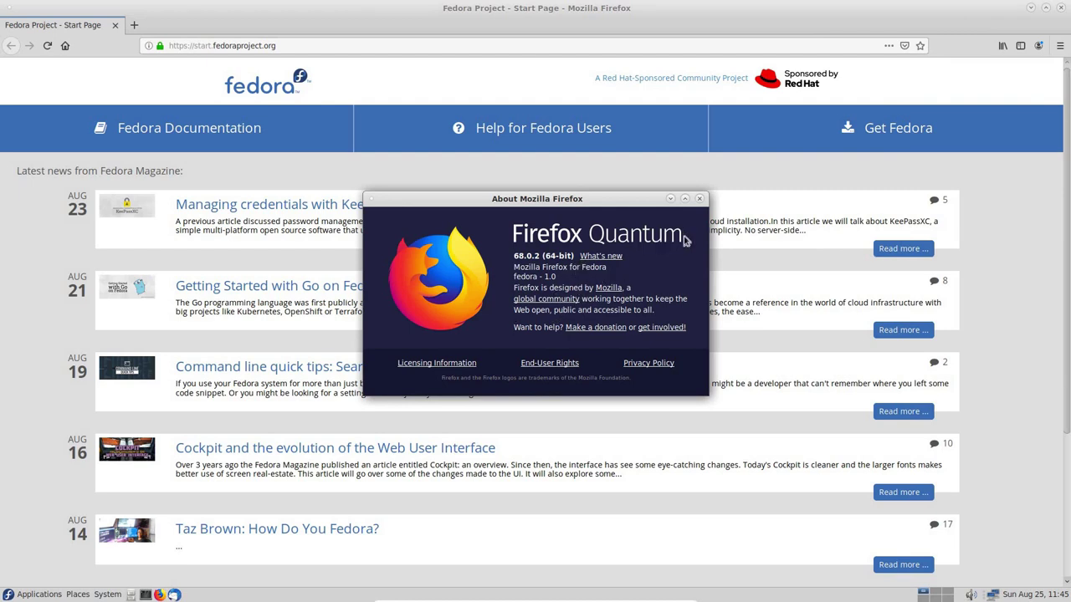
left_click(699, 198)
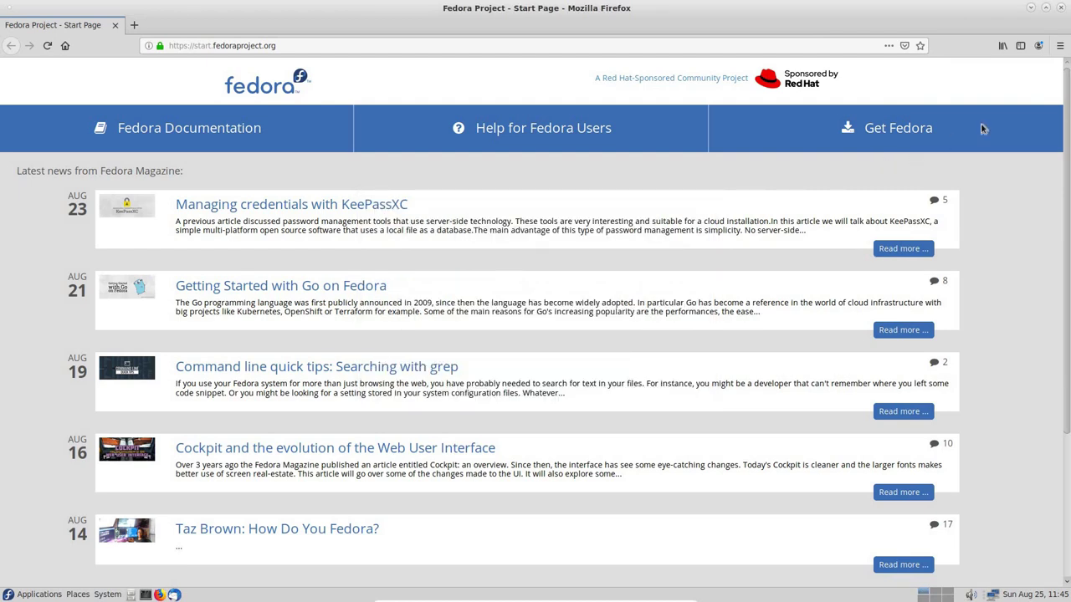
left_click(1060, 46)
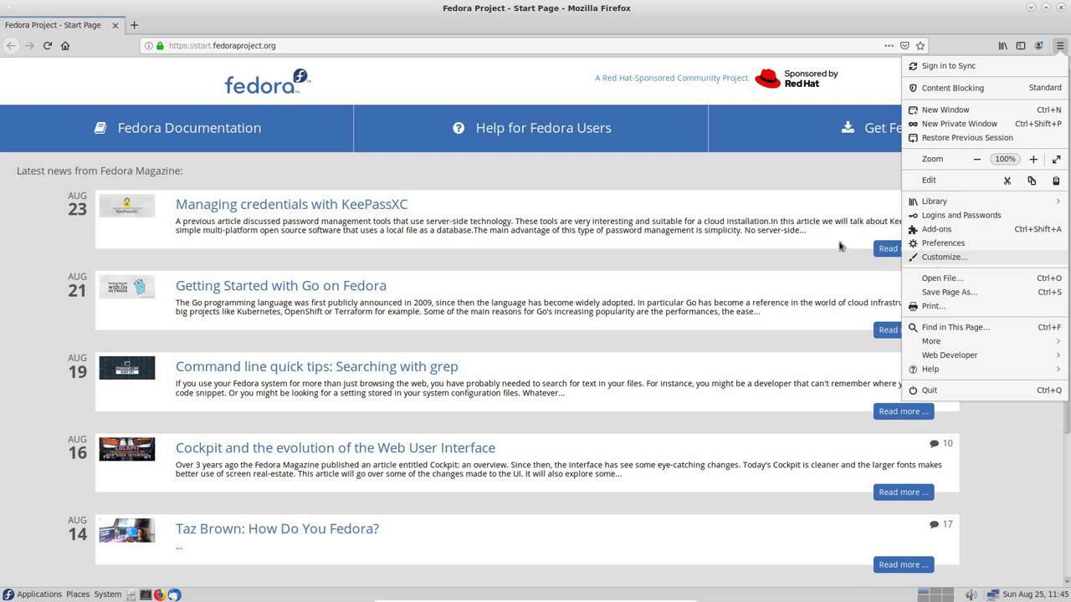
left_click(1006, 429)
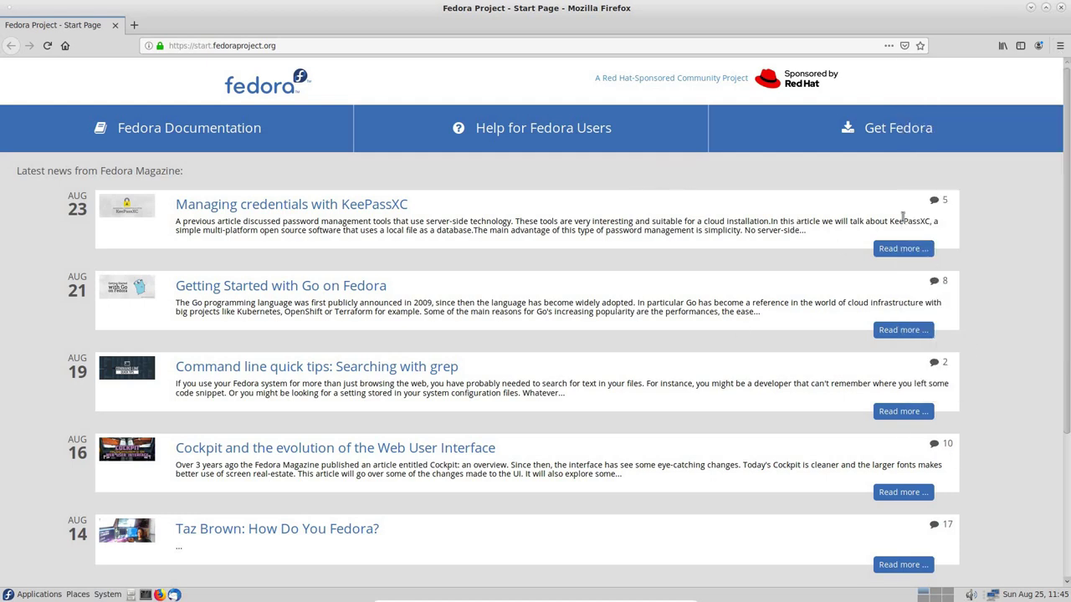
Close Firefox, deselect the Home icon, and show the Applications > Graphics submenu
left_click(1062, 8)
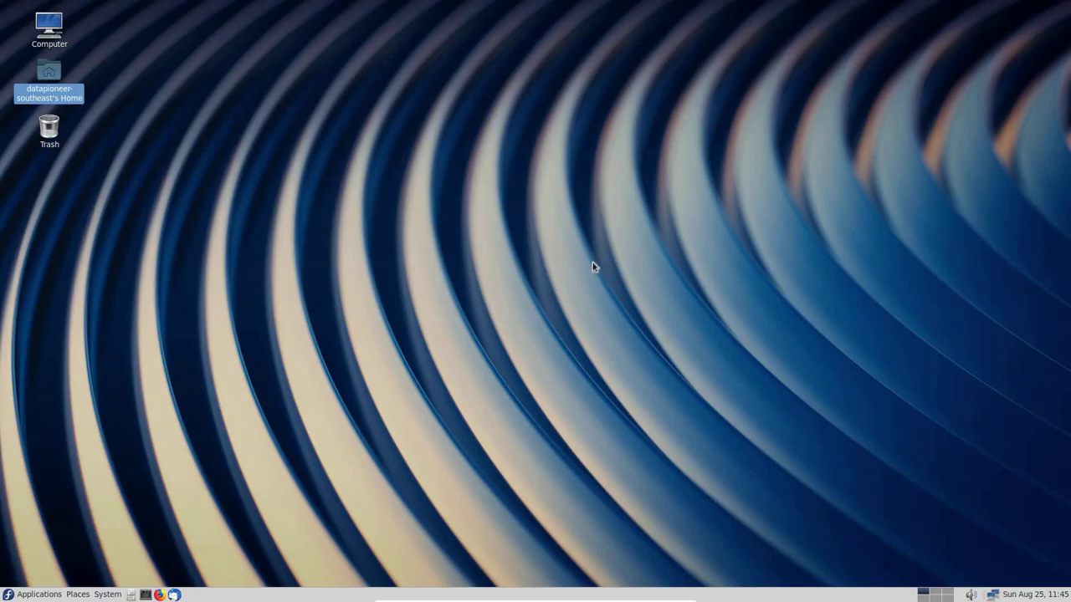
left_click(471, 272)
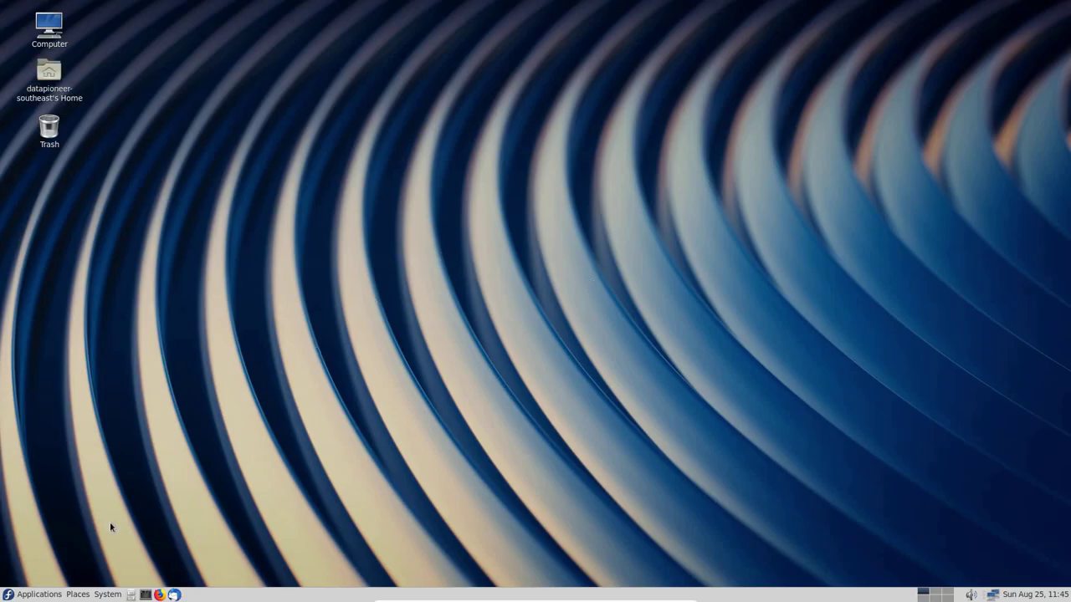
left_click(54, 597)
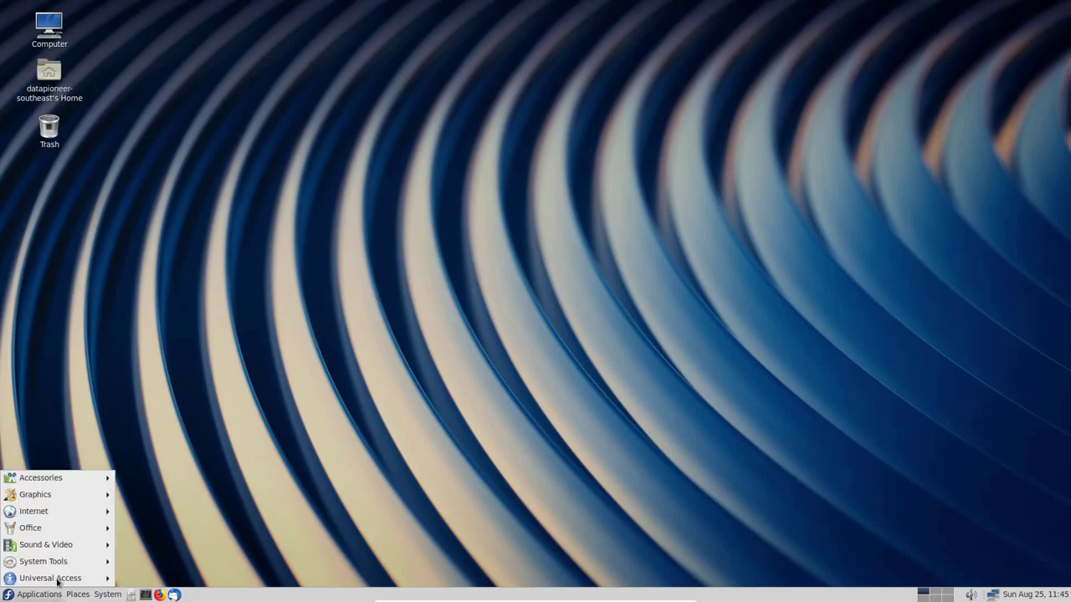
mouse_move(84, 517)
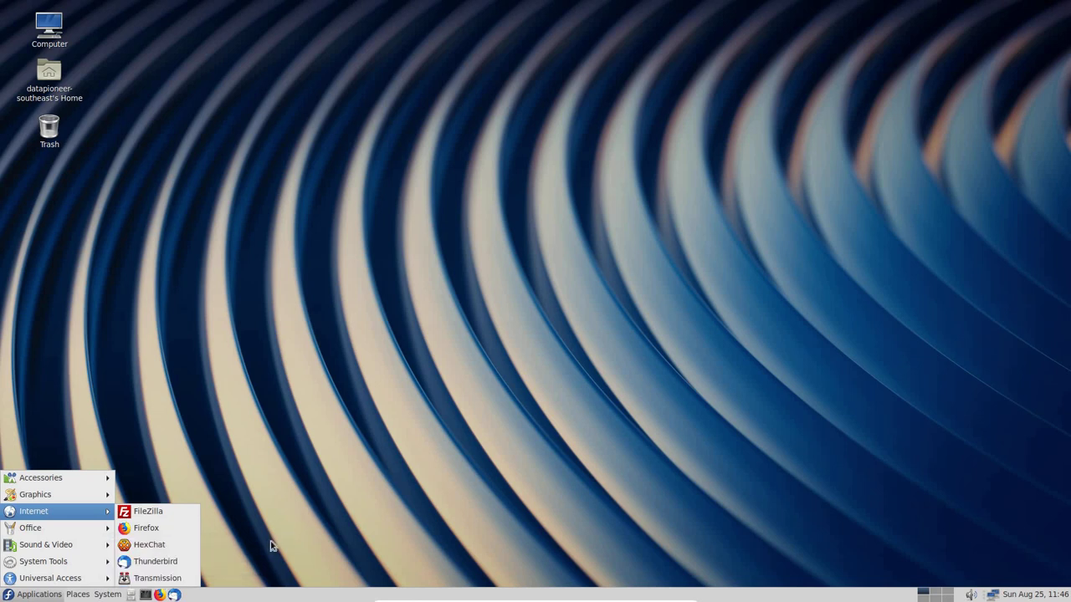
Launch Eye of MATE maximized and open Screenshot of Fedora 30 Mate-Compiz.png from Pictures
mouse_move(57, 494)
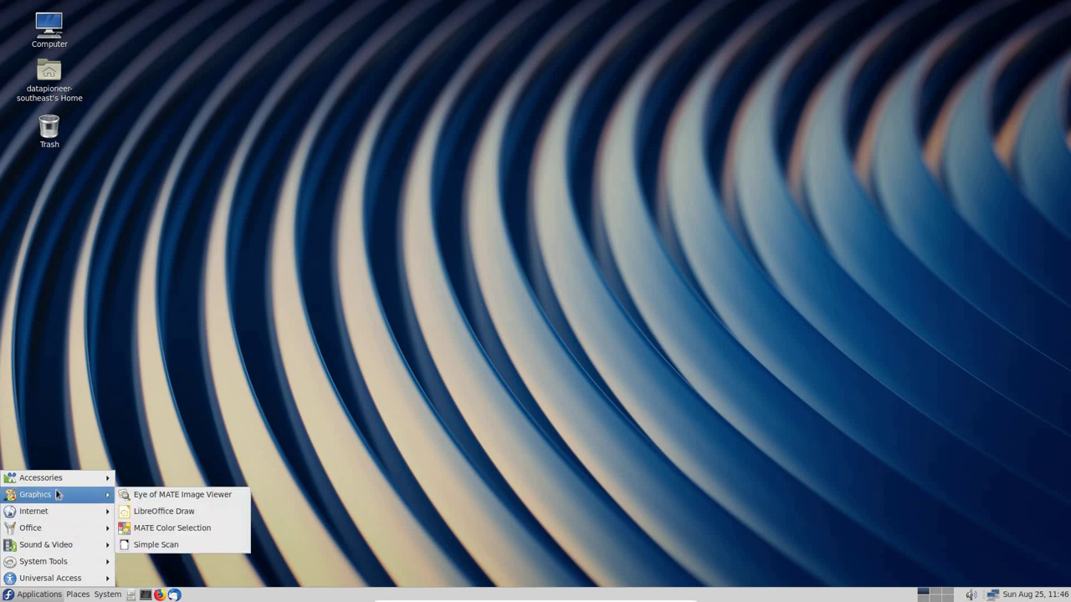
left_click(164, 493)
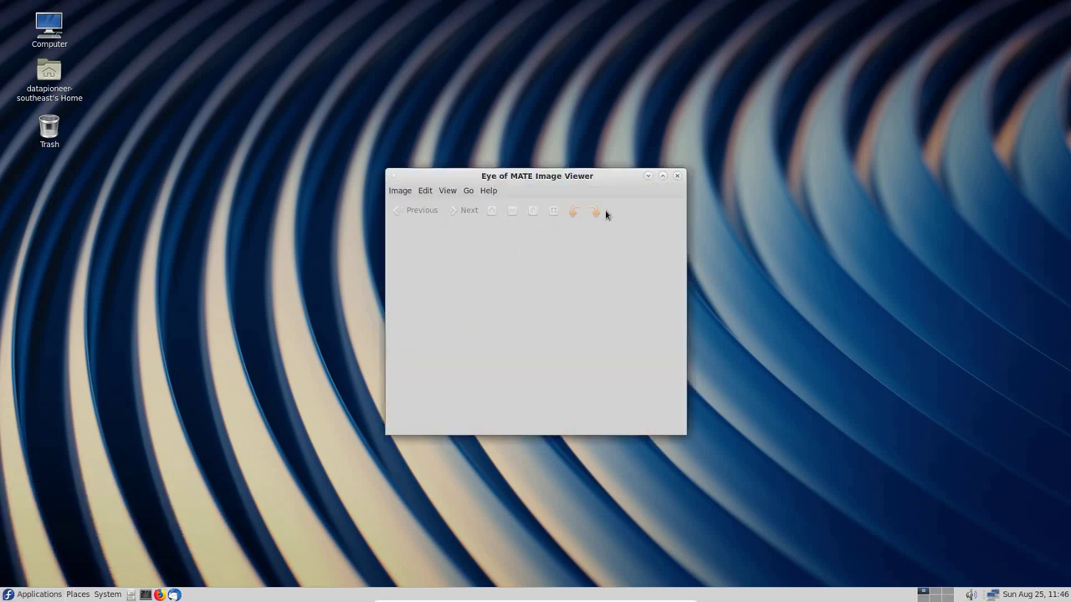
left_click(663, 176)
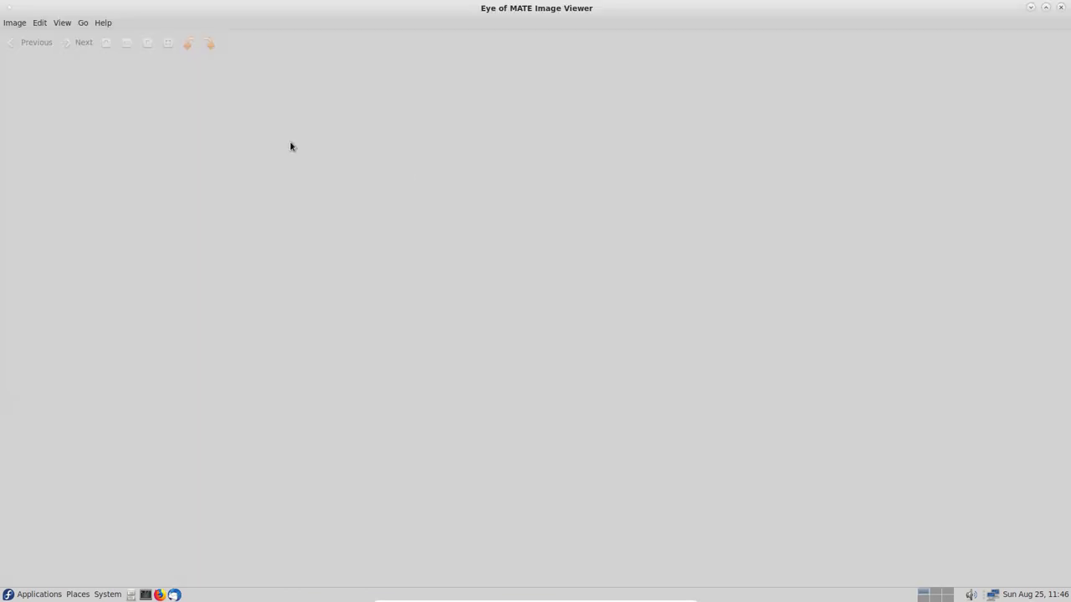
left_click(22, 30)
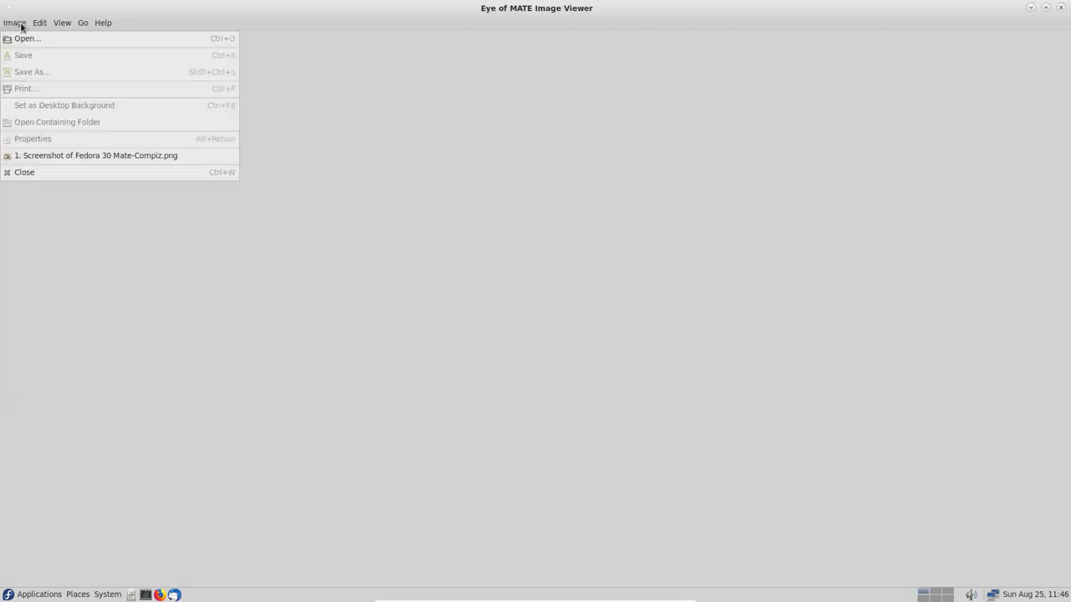
left_click(24, 38)
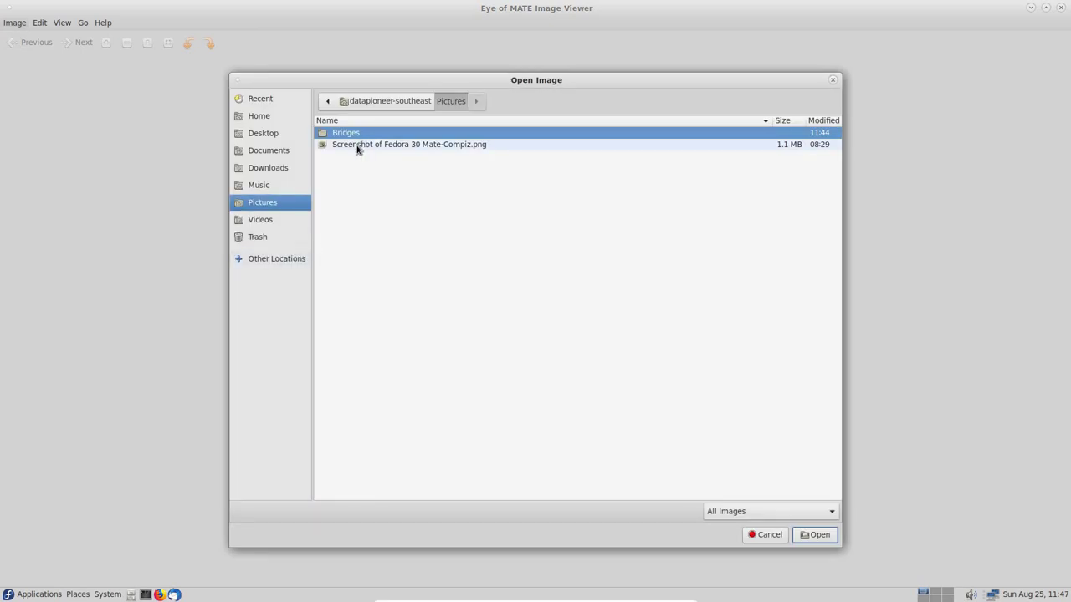
left_click(358, 148)
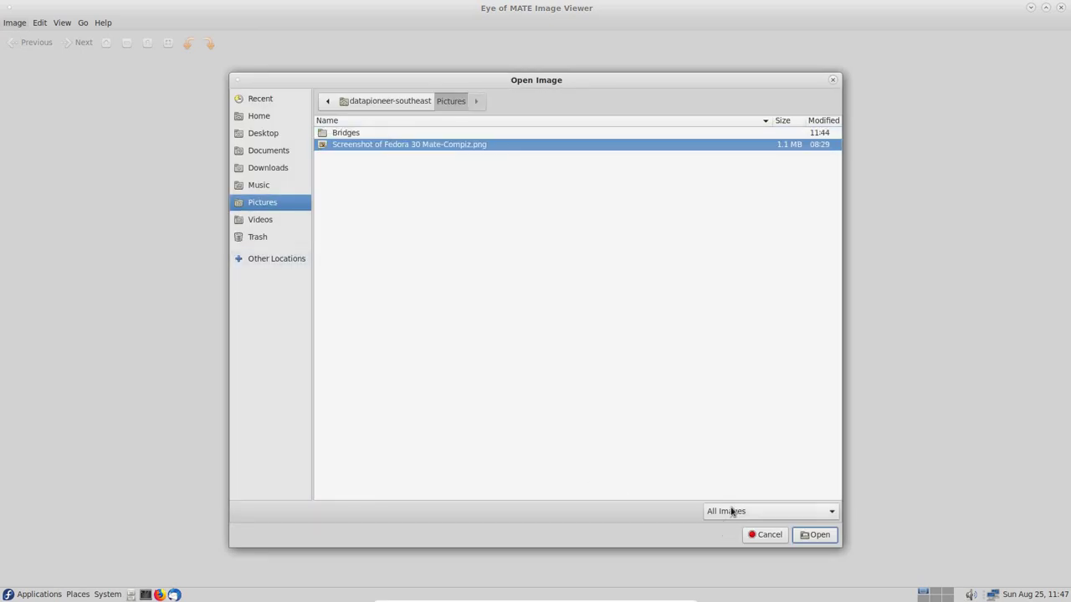
left_click(808, 536)
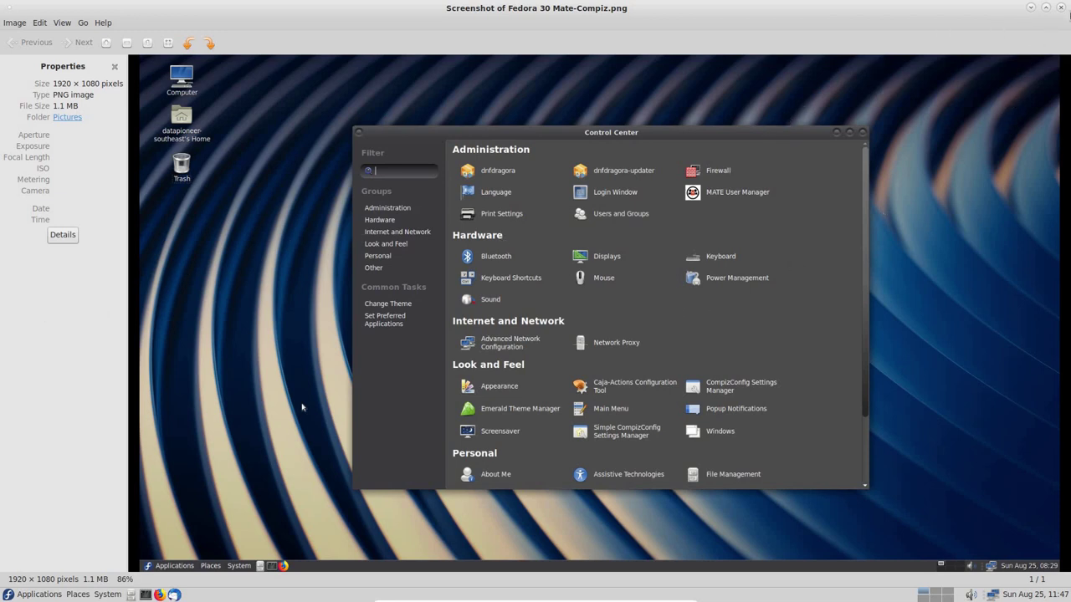
left_click(1060, 8)
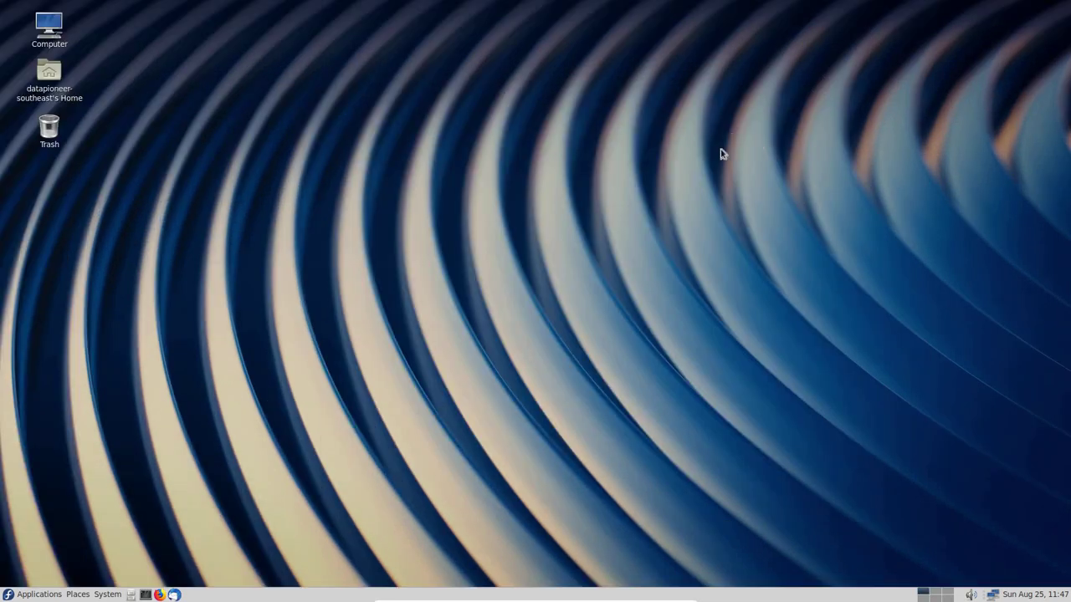
left_click(79, 595)
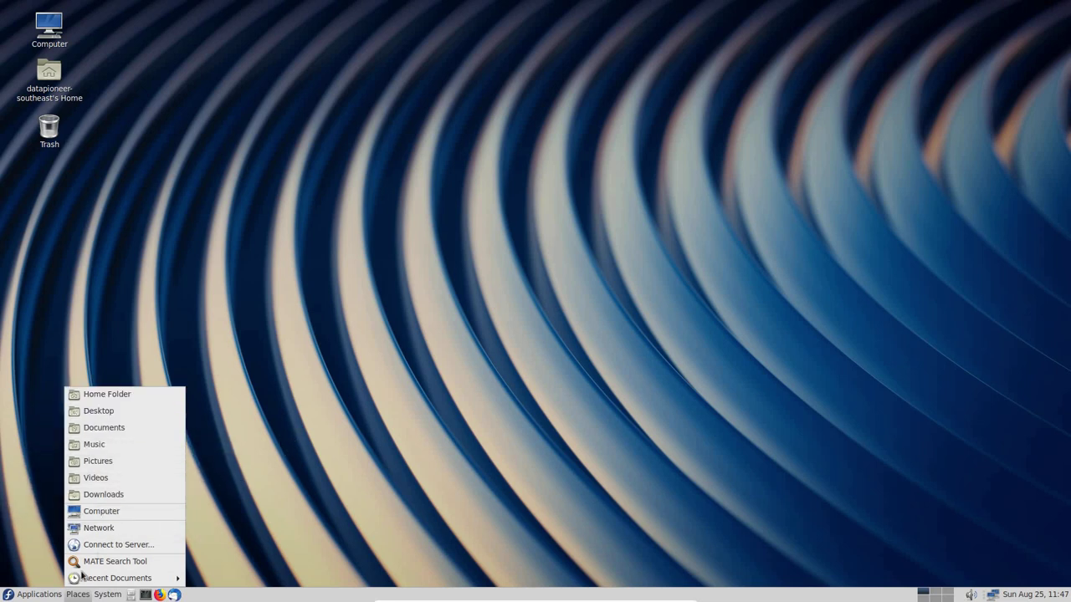
mouse_move(119, 597)
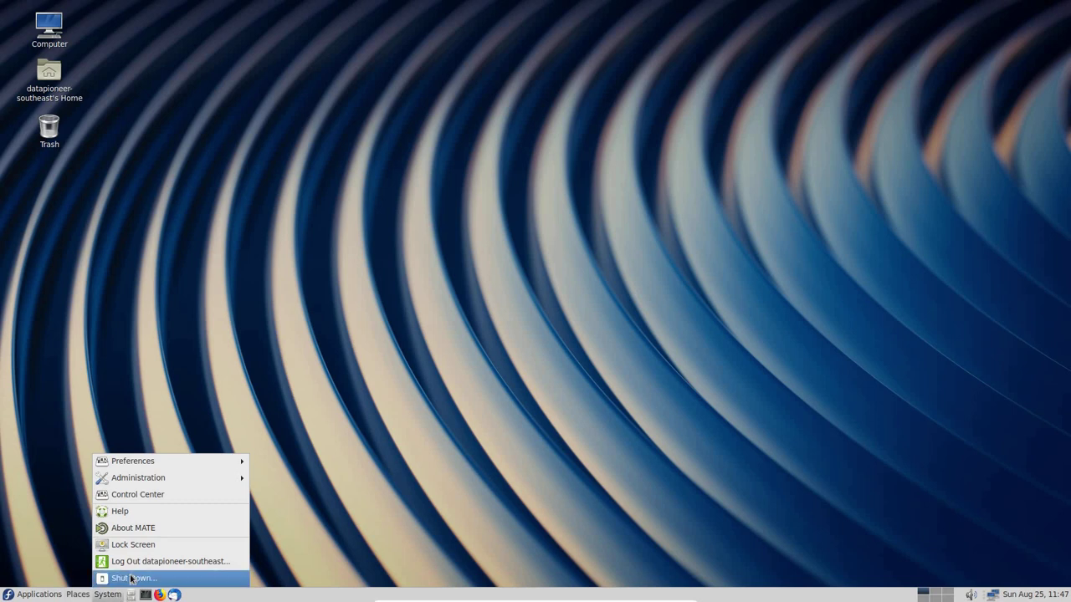
left_click(133, 577)
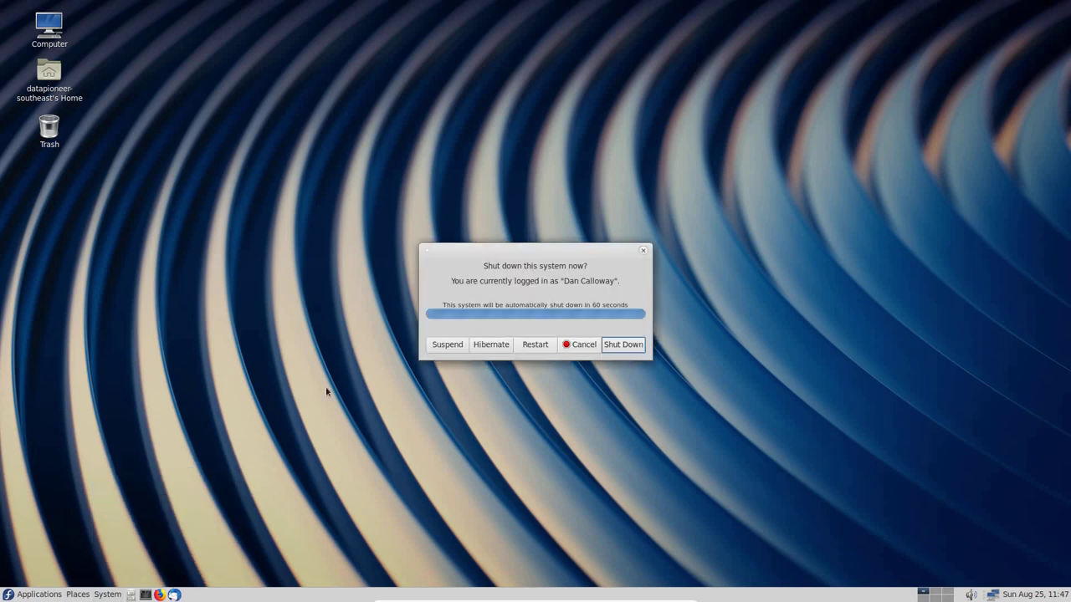
left_click(563, 349)
left_click(108, 594)
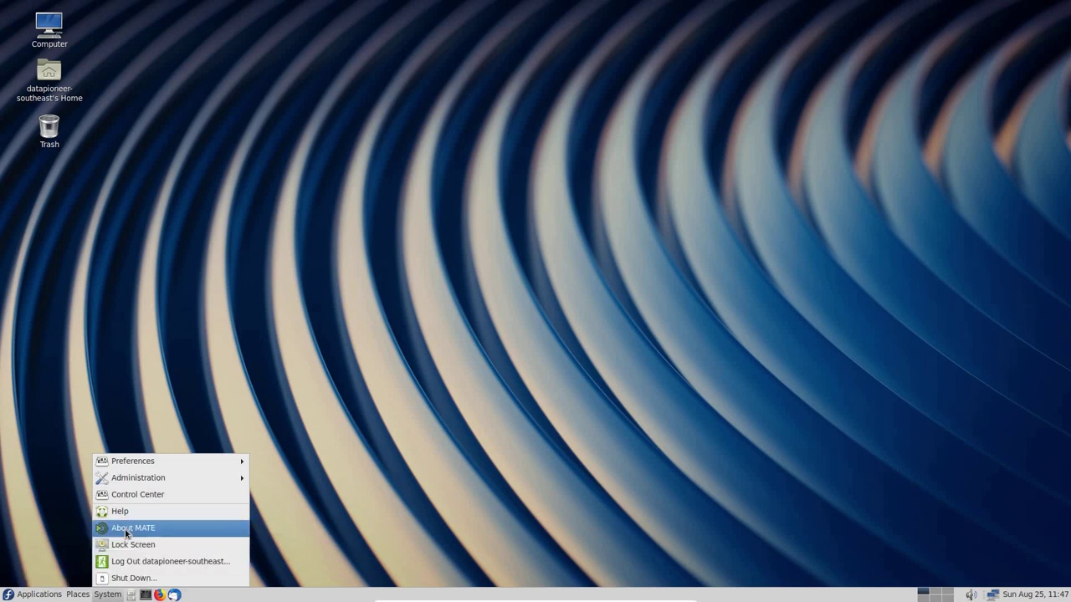
key("Escape")
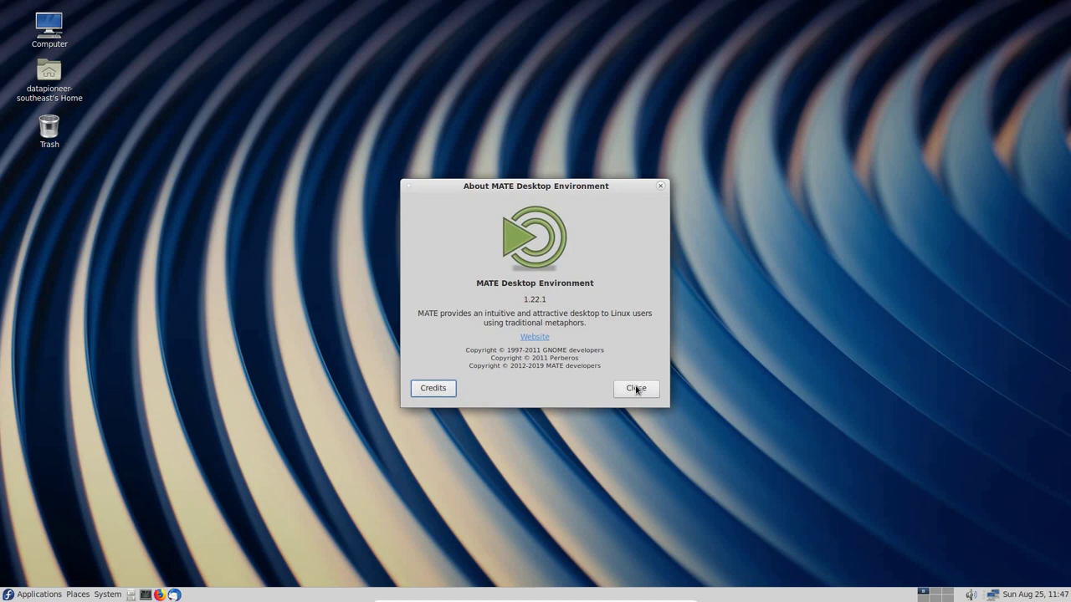
key("Escape")
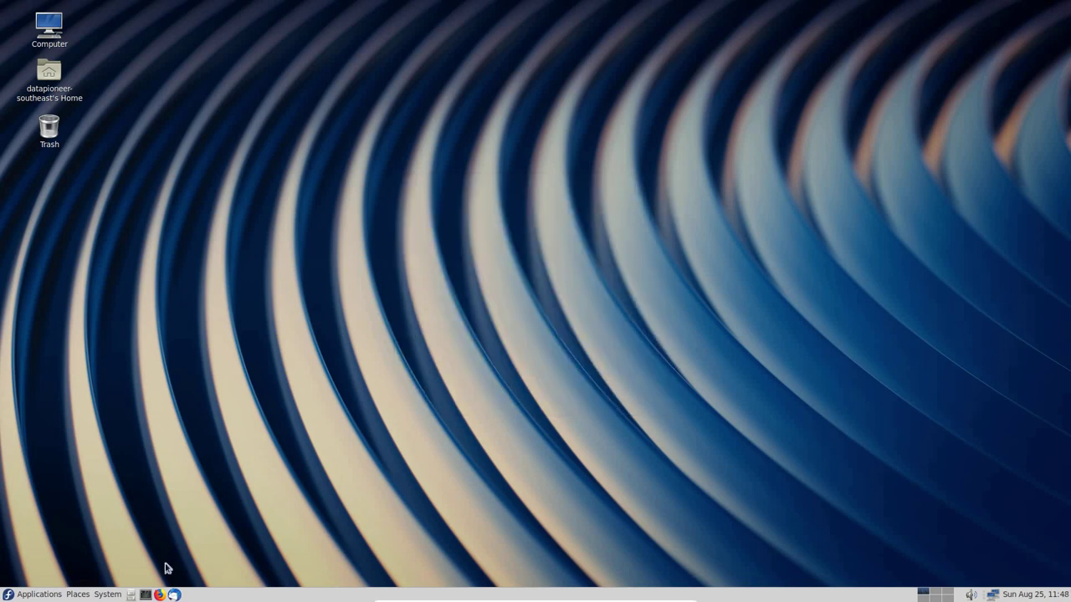
Open Control Center from the System menu and jump through Administration, Hardware, and Internet and Network groups
left_click(109, 595)
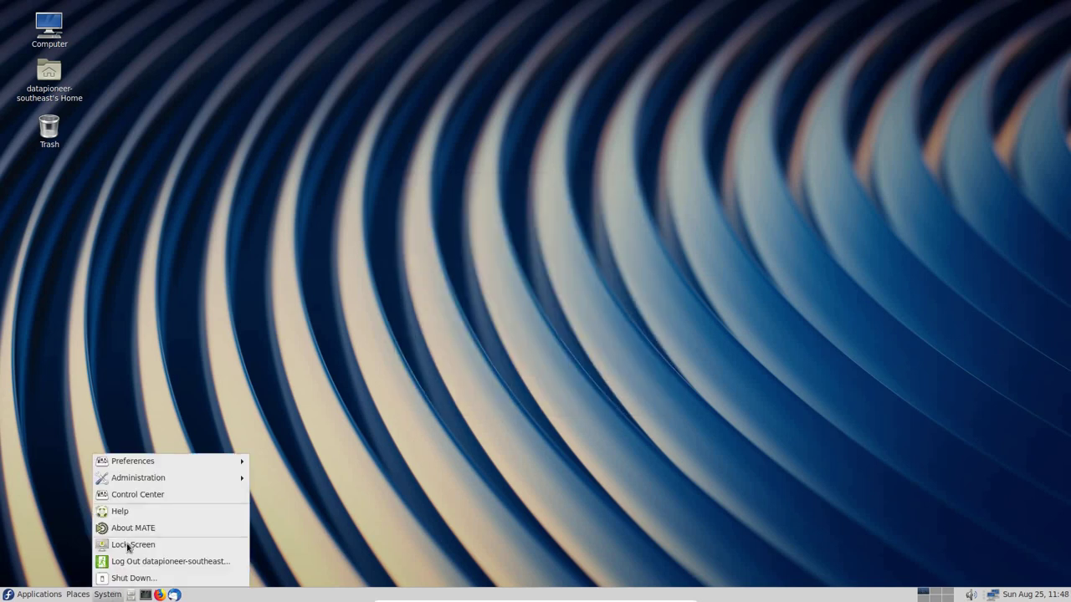
left_click(148, 495)
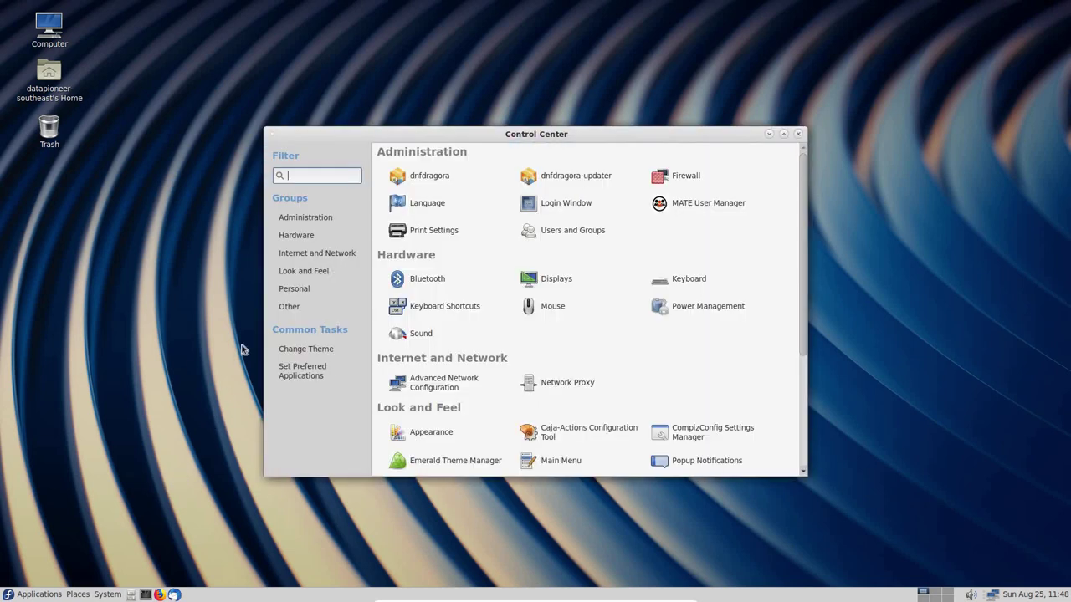
left_click(318, 217)
left_click(309, 237)
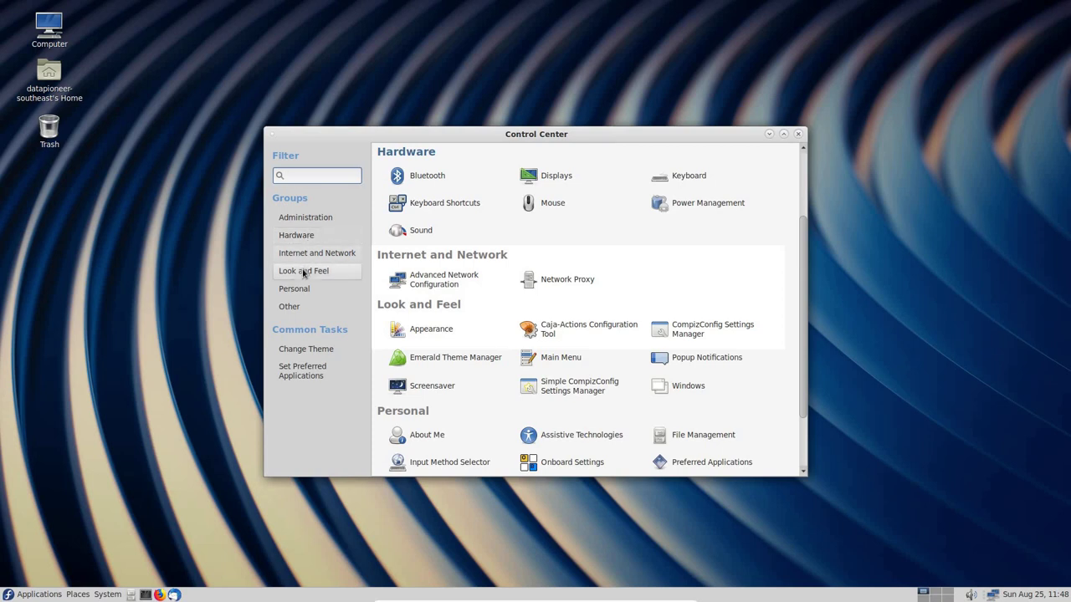
left_click(308, 255)
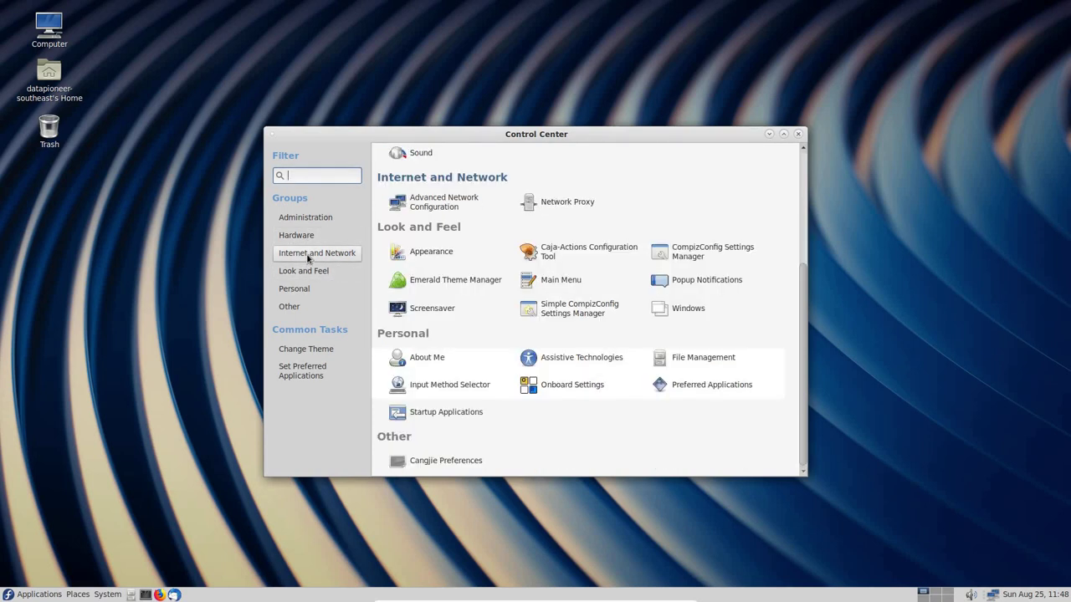
left_click(309, 219)
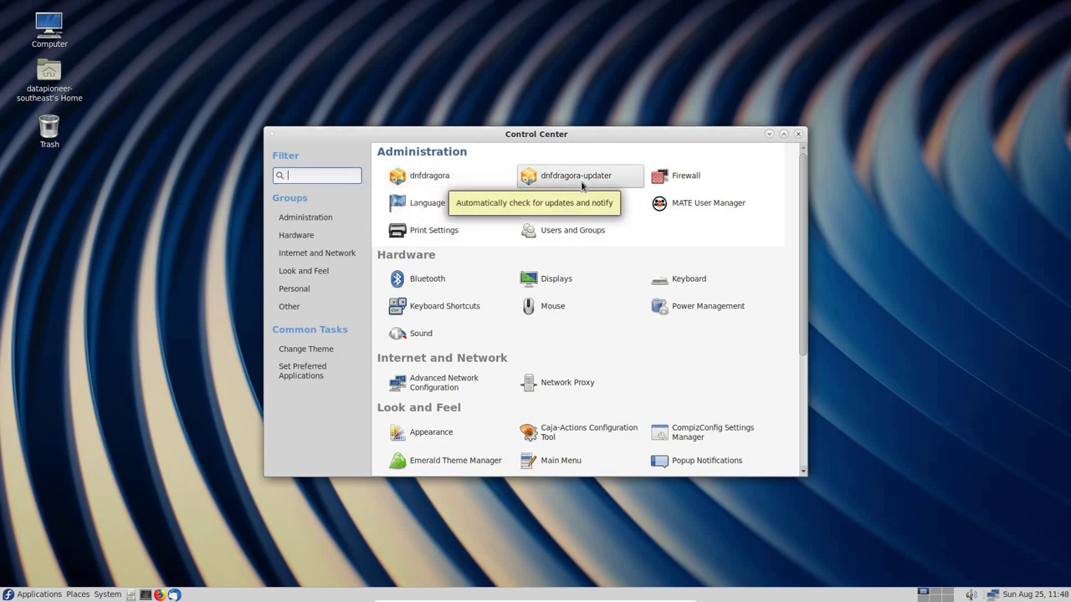
left_click(701, 214)
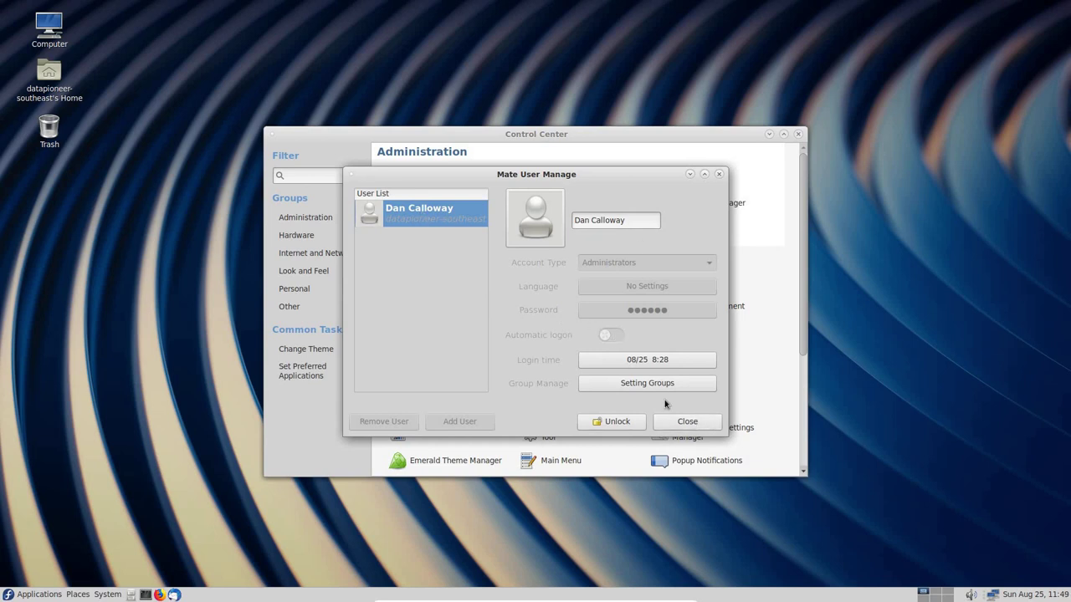
left_click(688, 422)
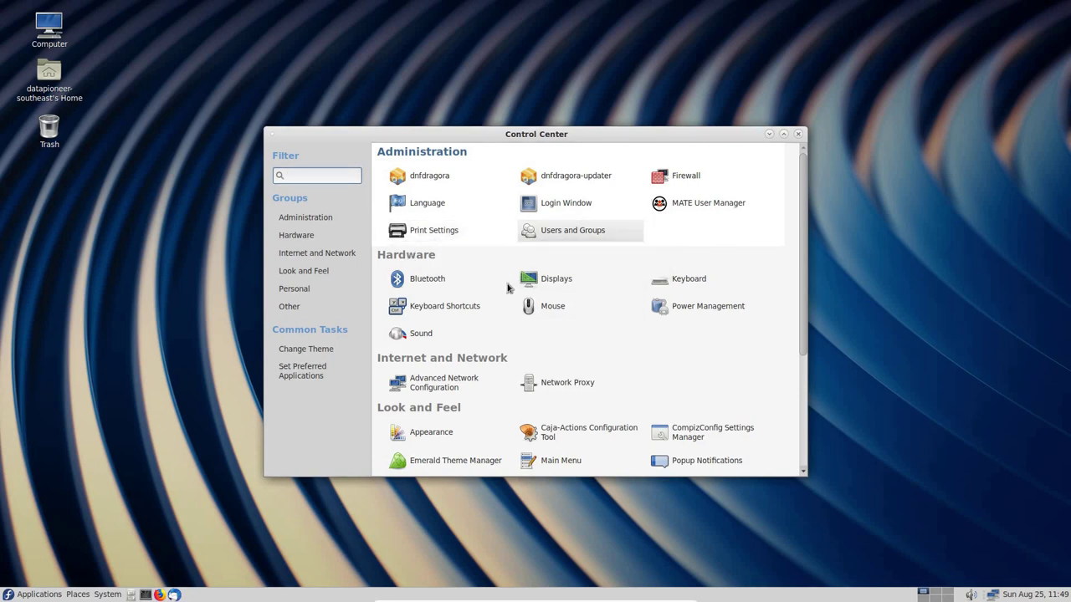
left_click(575, 233)
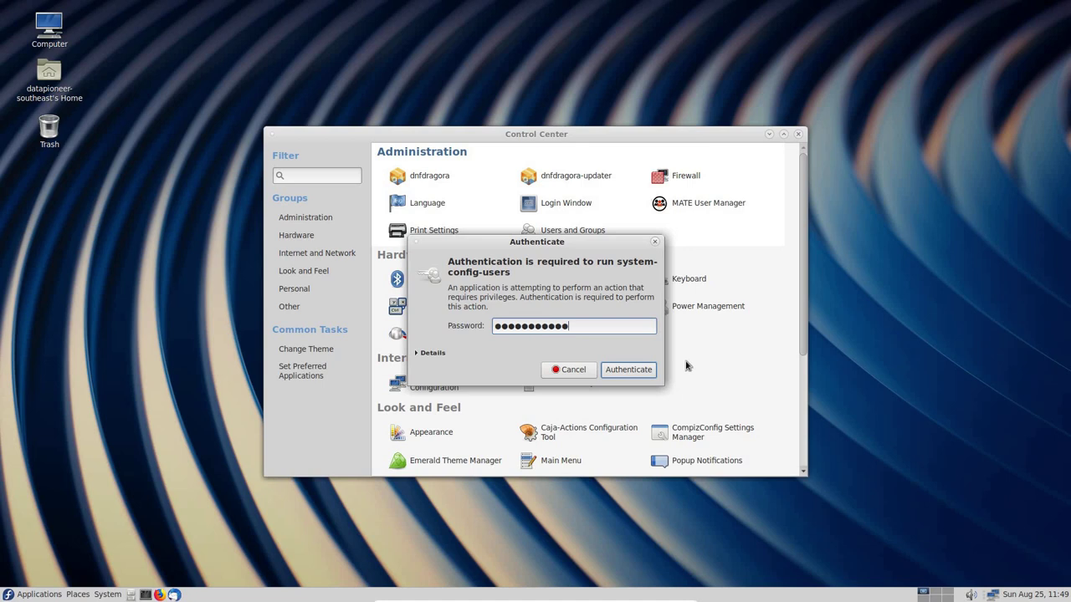
key("Return")
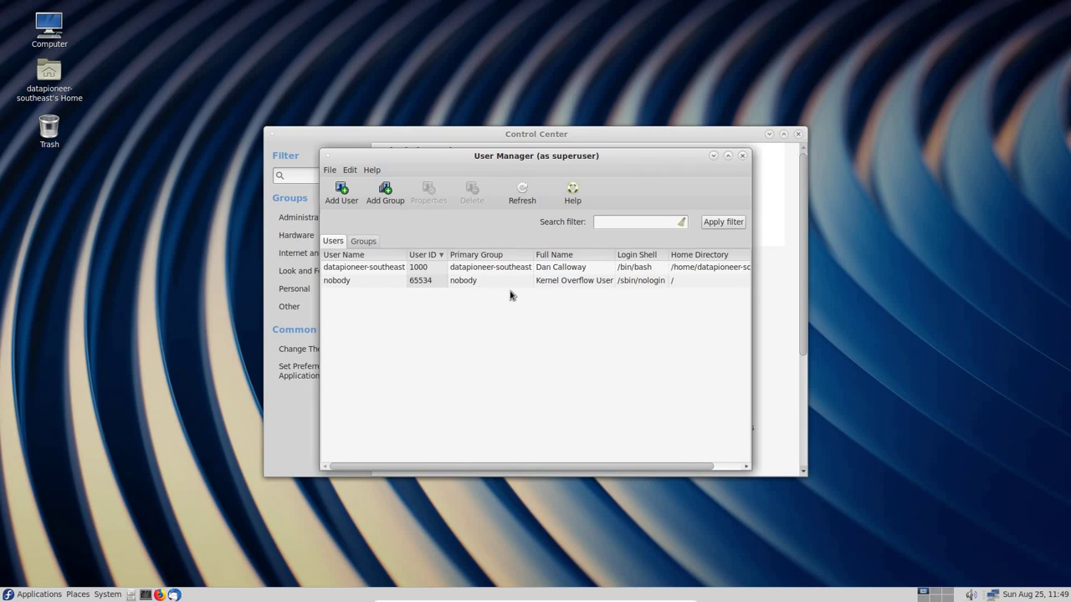
left_click(743, 157)
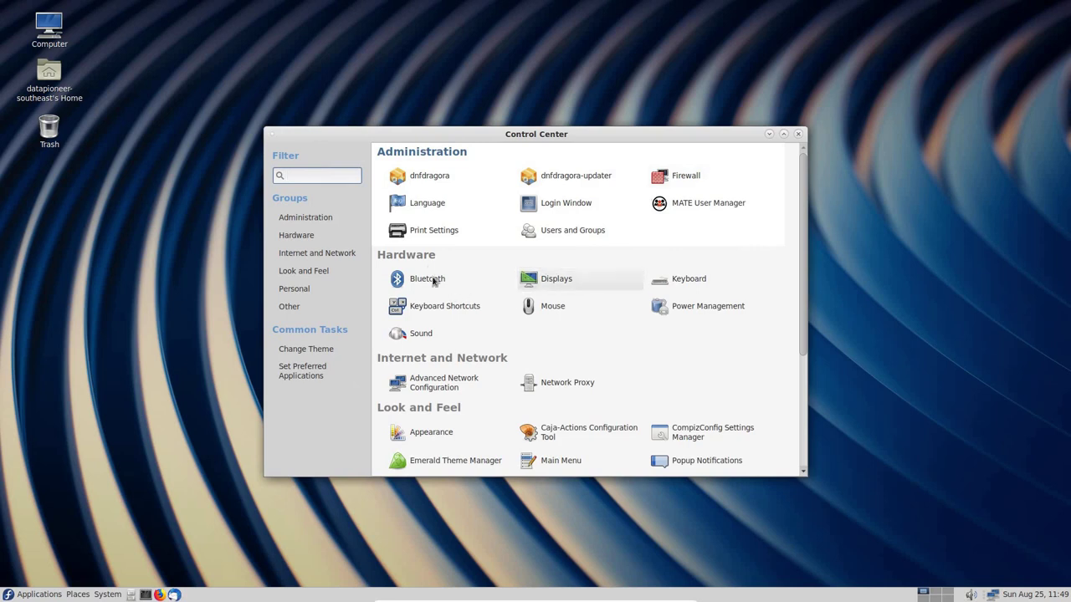
Check the display settings (VBX monitor at 1920 x 1080, 60 Hz) in Monitor Preferences, then close them
left_click(300, 235)
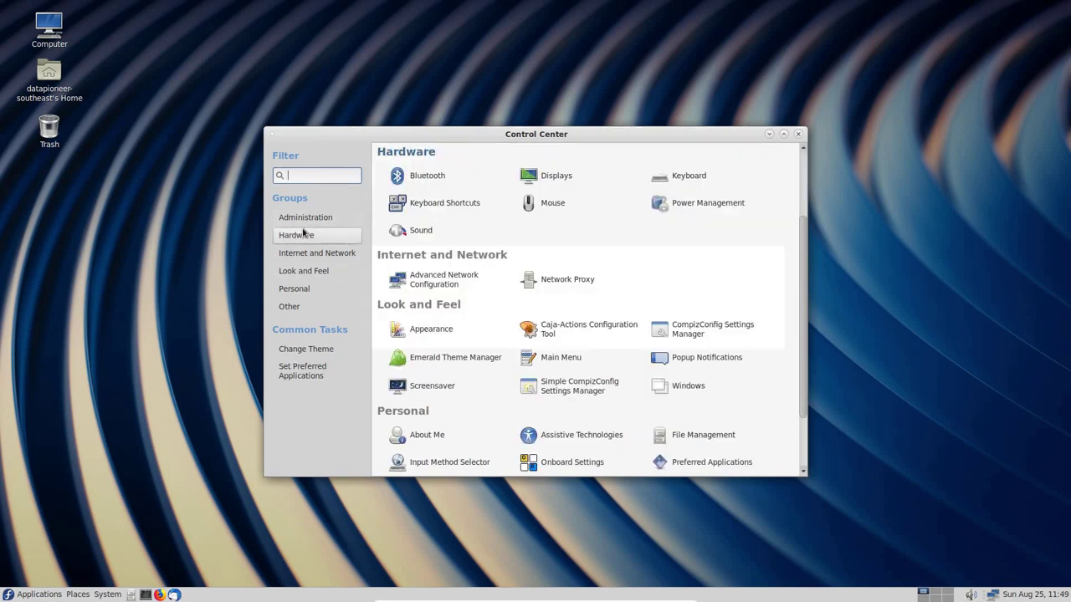
left_click(562, 178)
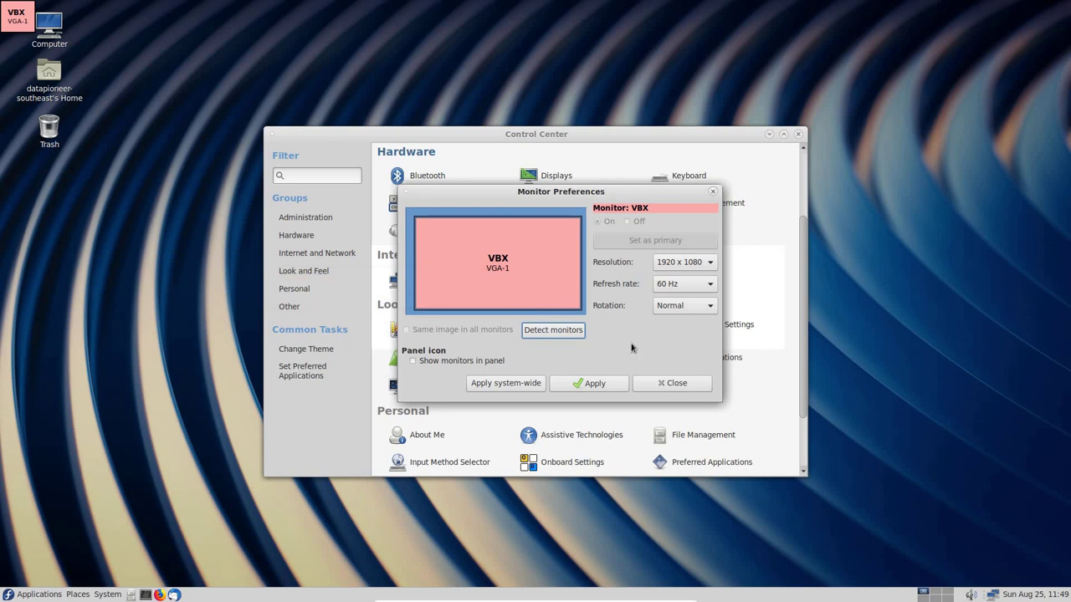
left_click(674, 382)
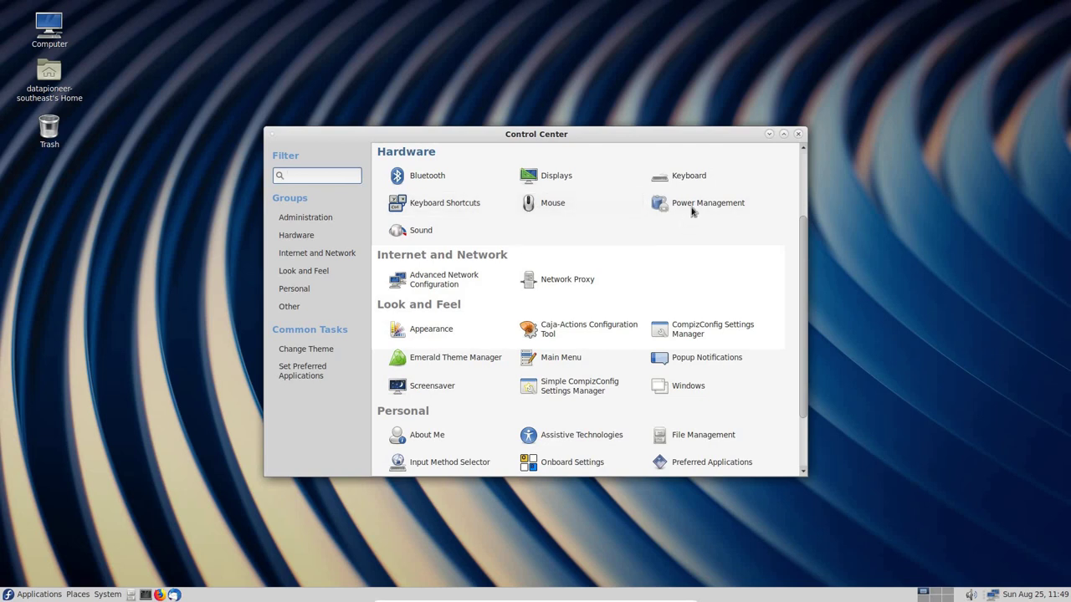
Apply the BlackMATE theme in Appearance Preferences and close the window
left_click(306, 251)
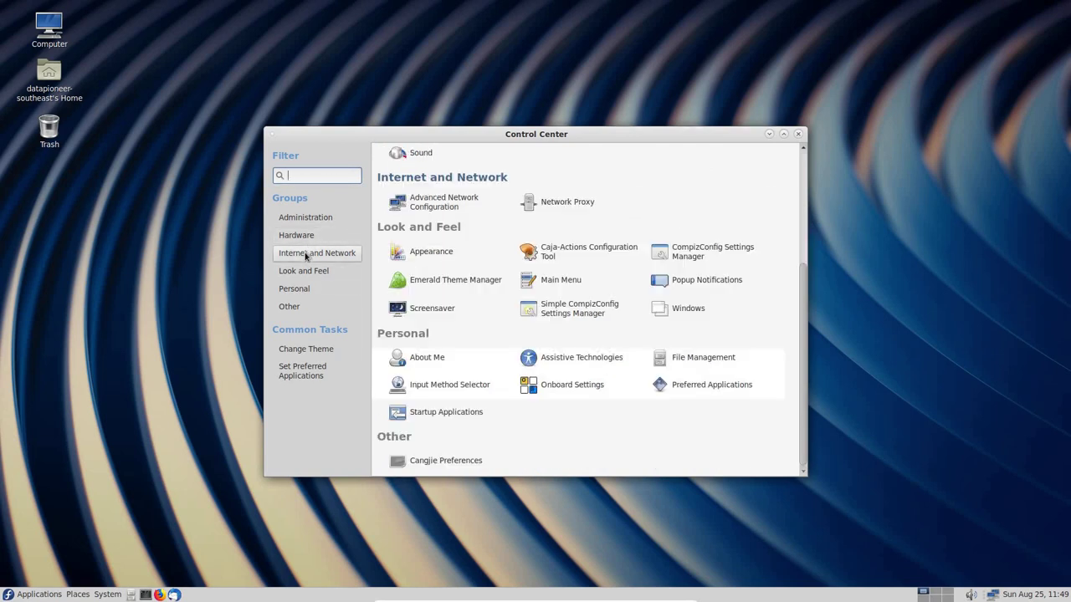
left_click(445, 260)
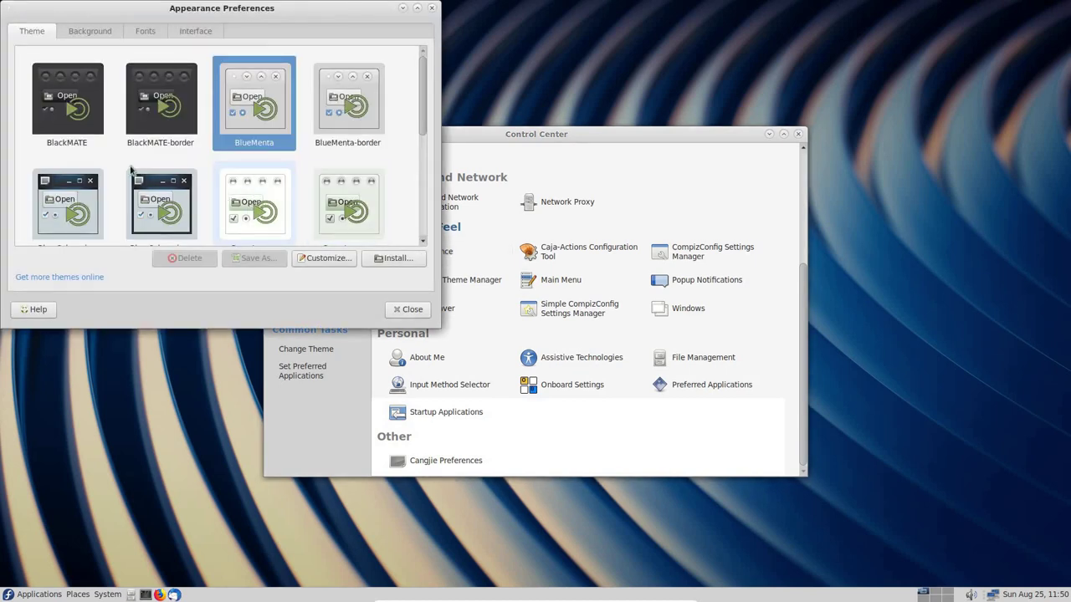
left_click(61, 124)
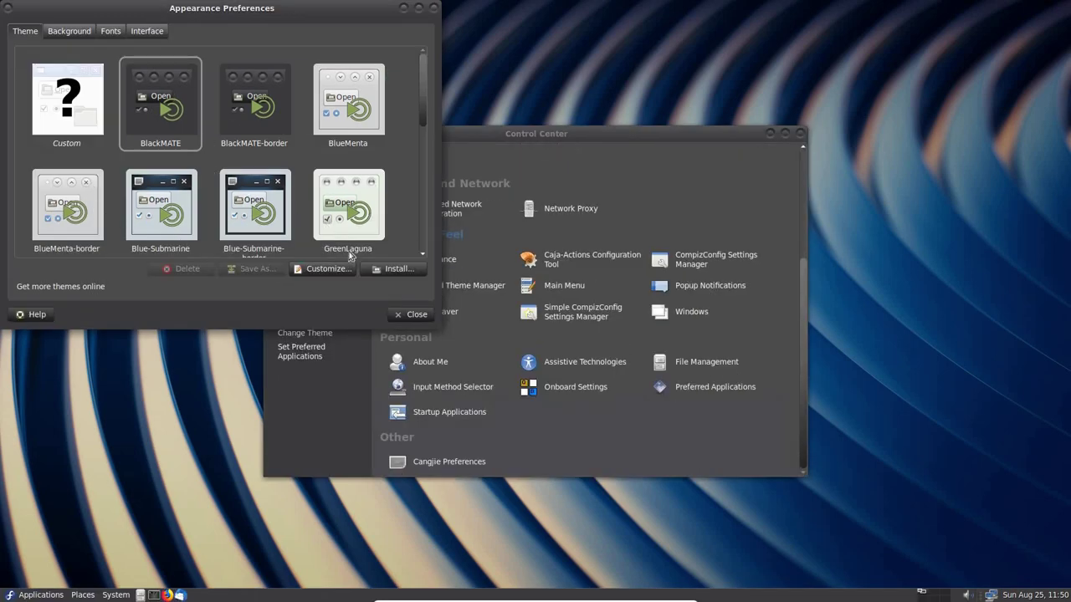
left_click(422, 314)
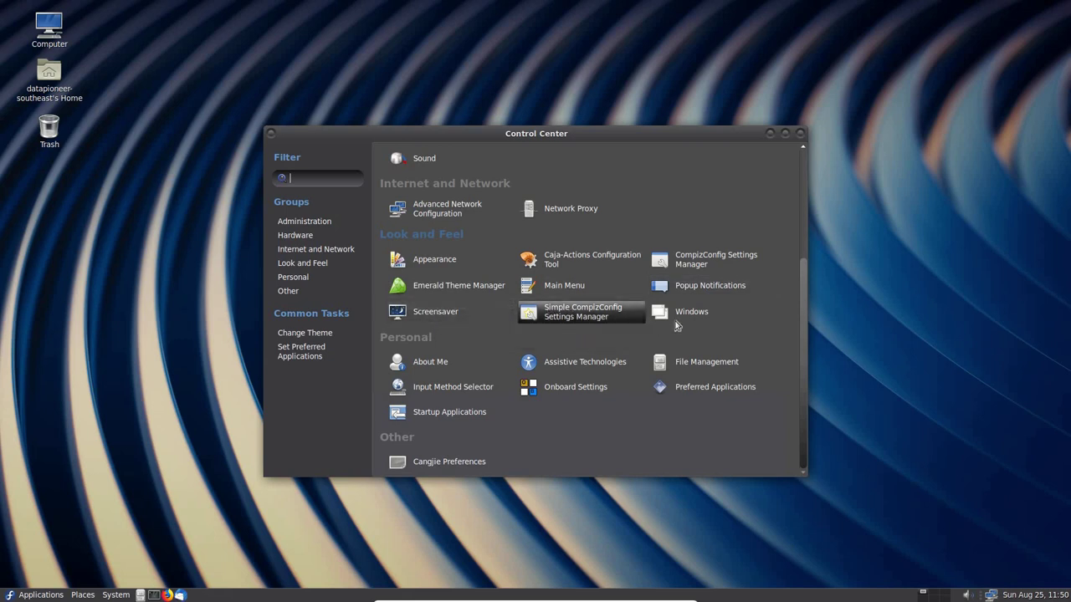
left_click(298, 281)
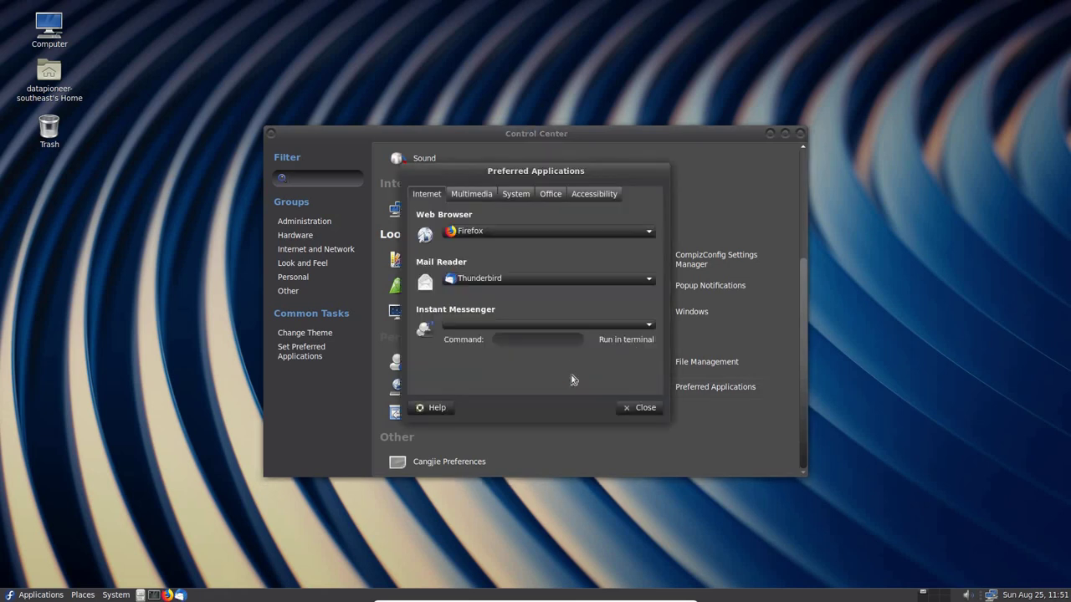
left_click(508, 235)
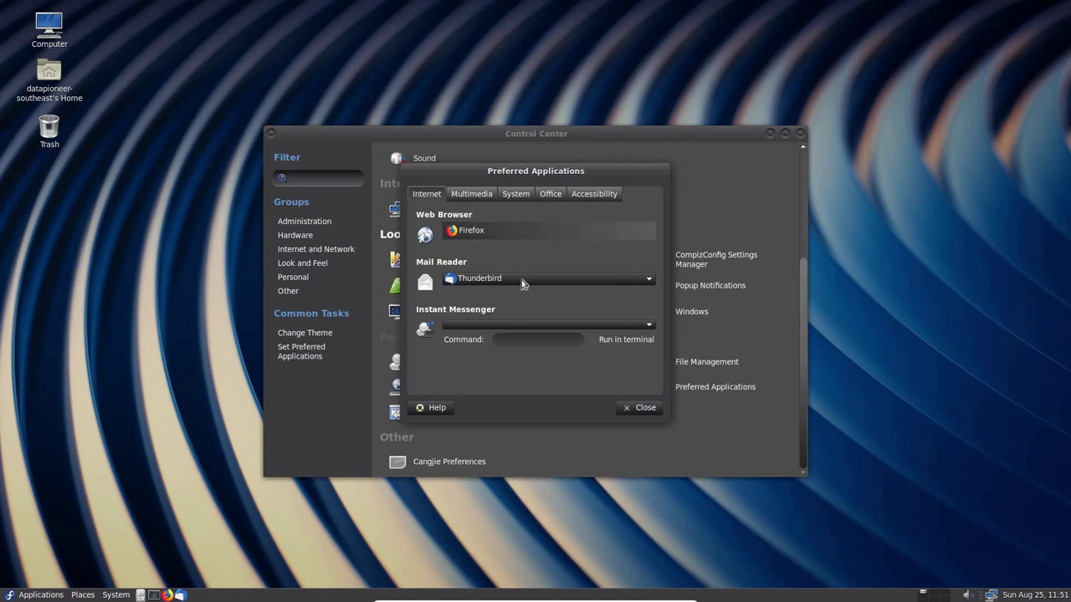
left_click(521, 279)
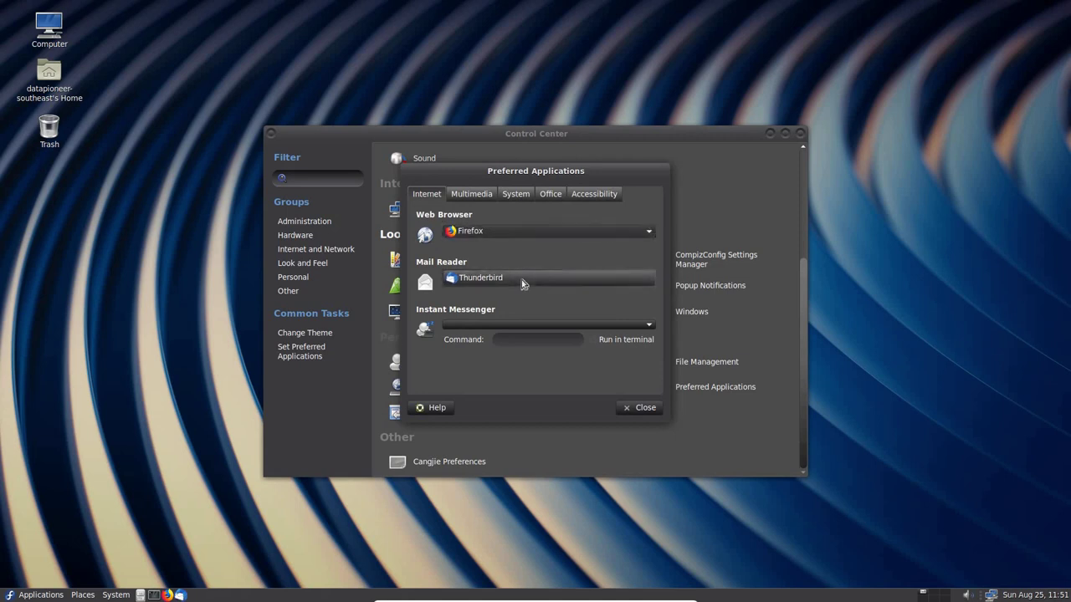
left_click(515, 290)
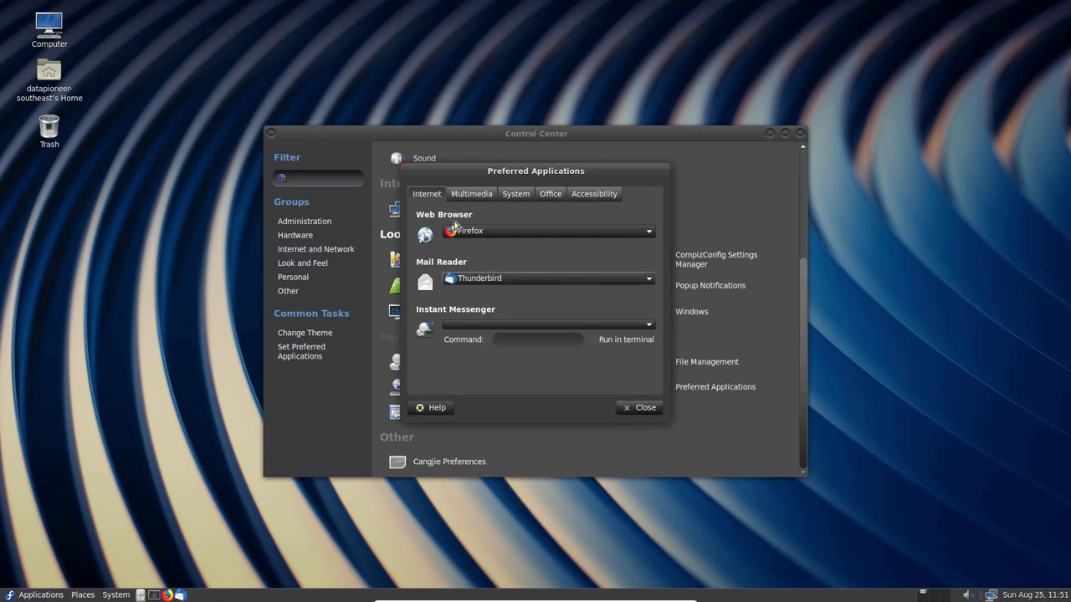
left_click(646, 407)
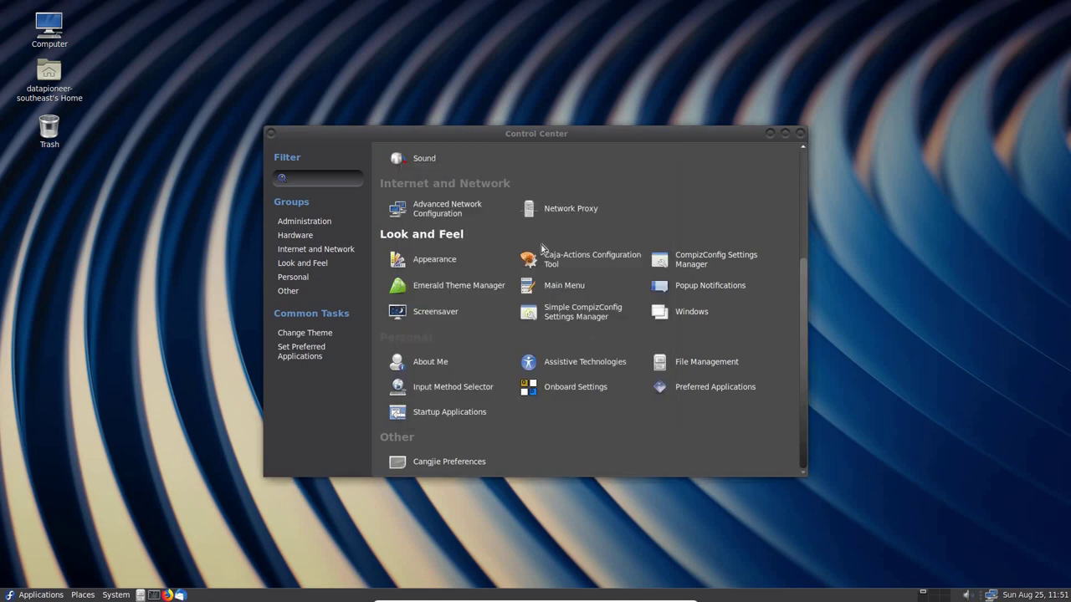
Briefly view Change Theme and Preferred Applications, then close the Control Center
left_click(314, 334)
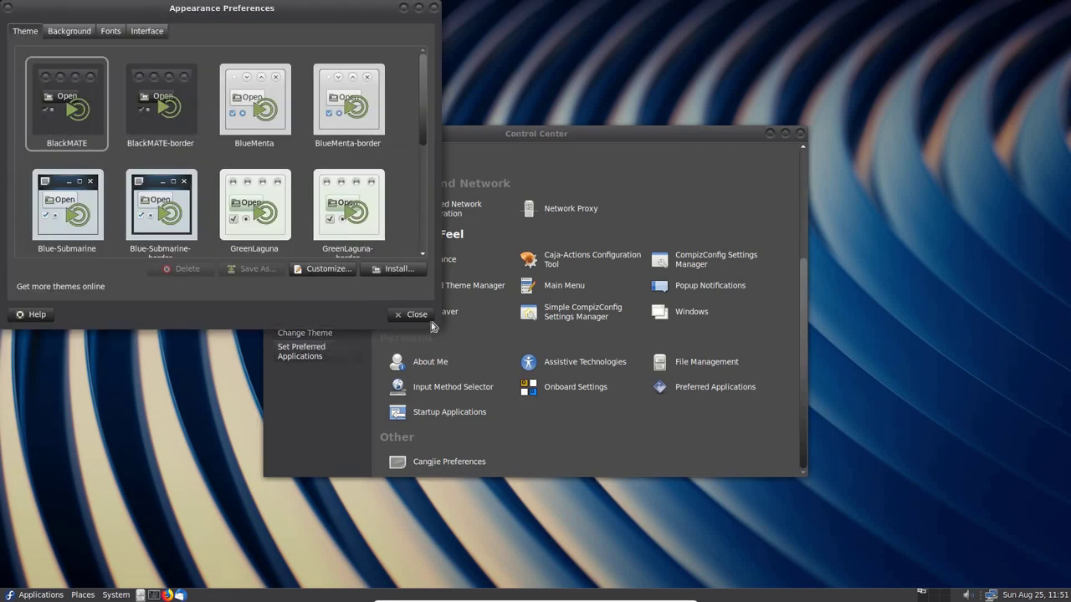
left_click(416, 315)
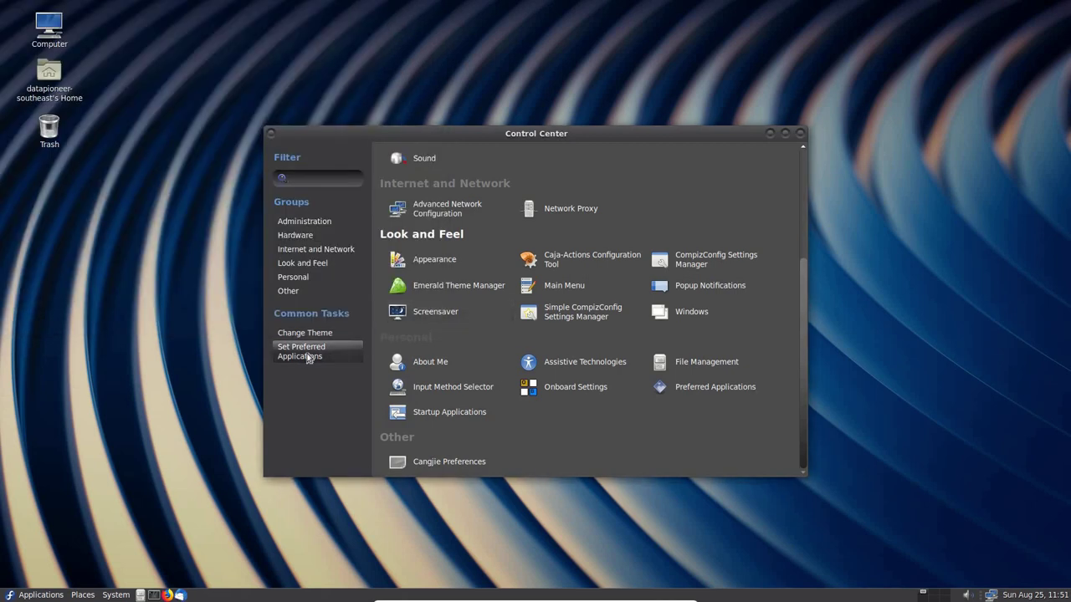
left_click(308, 354)
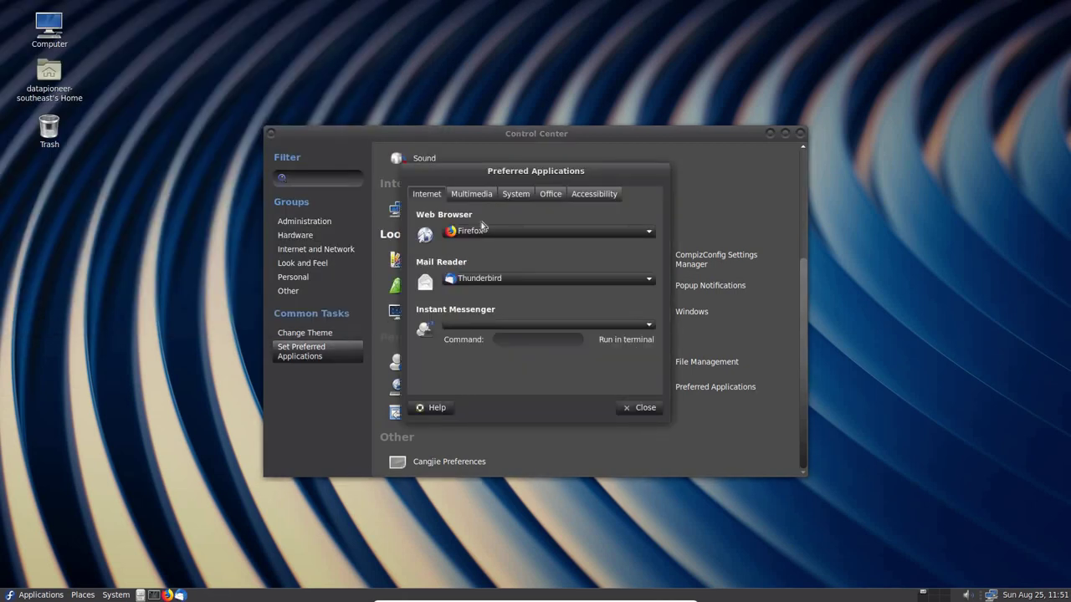
left_click(623, 409)
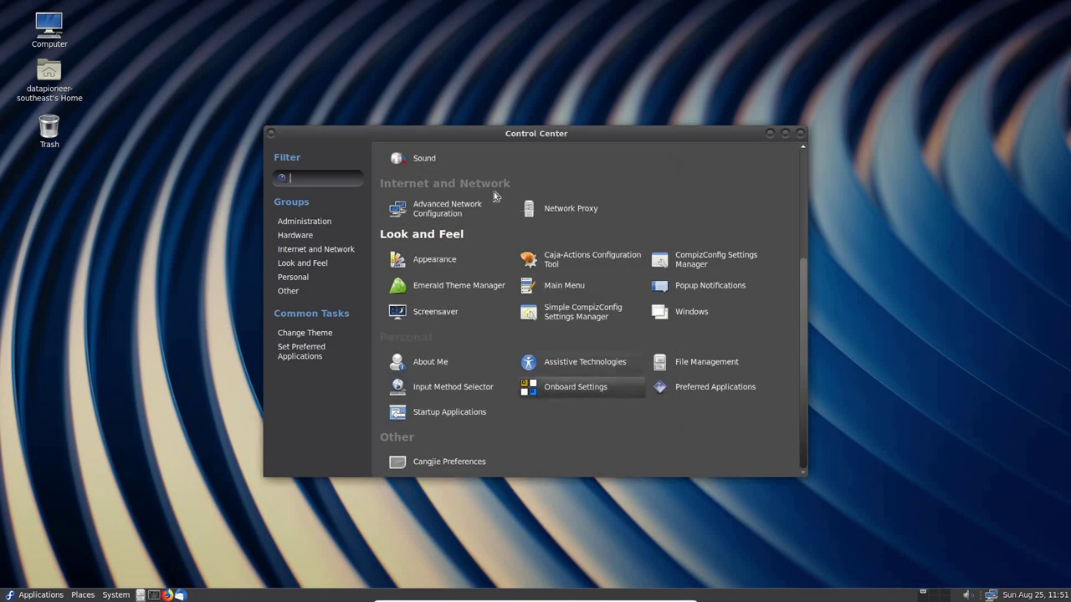
left_click(802, 134)
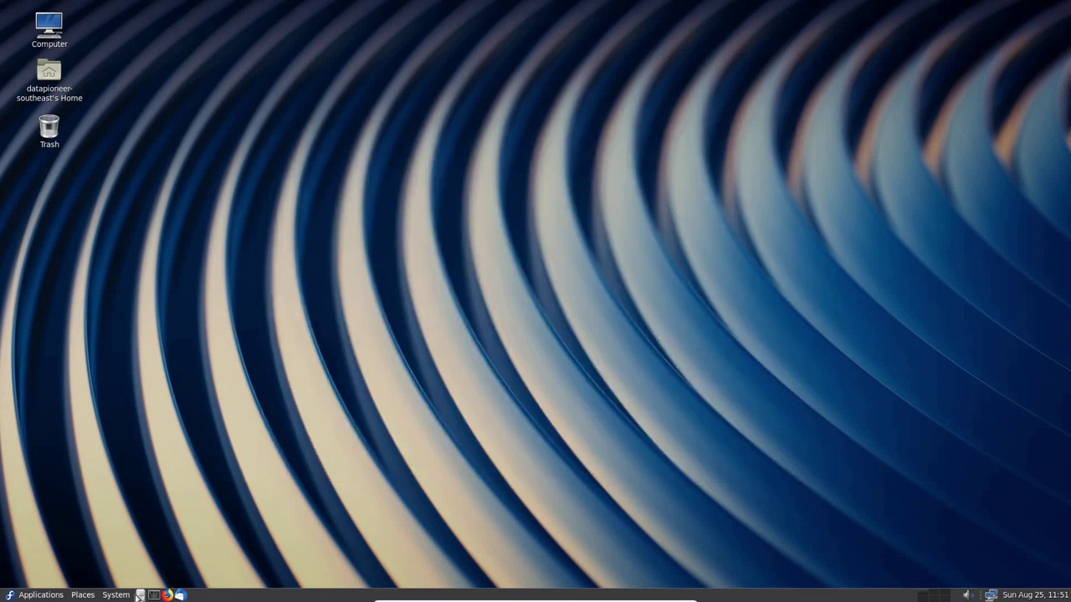
left_click(117, 594)
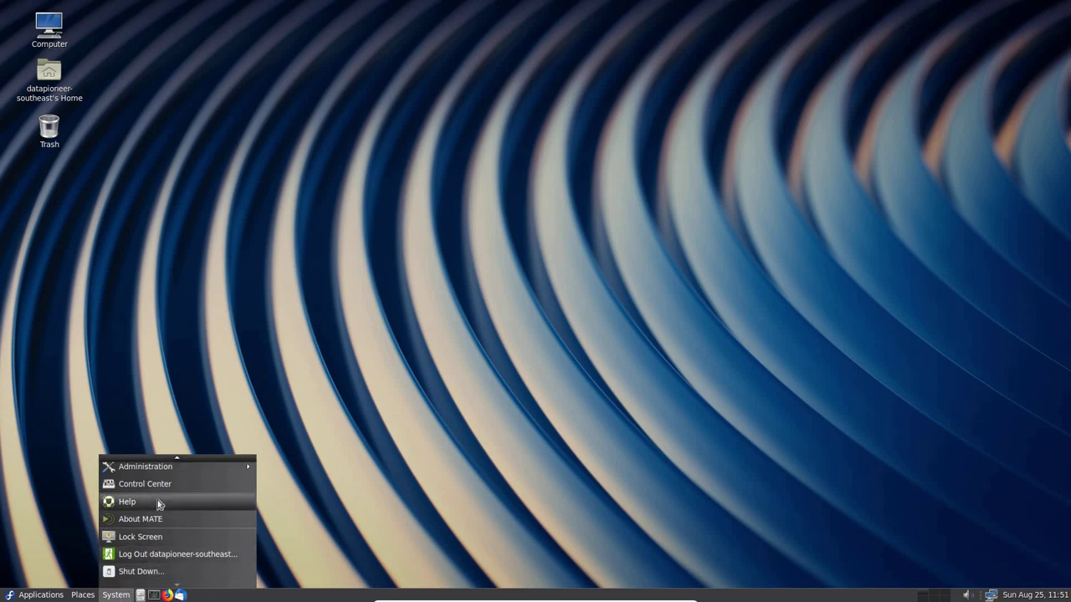
scroll(157, 502, "up", 2)
mouse_move(157, 492)
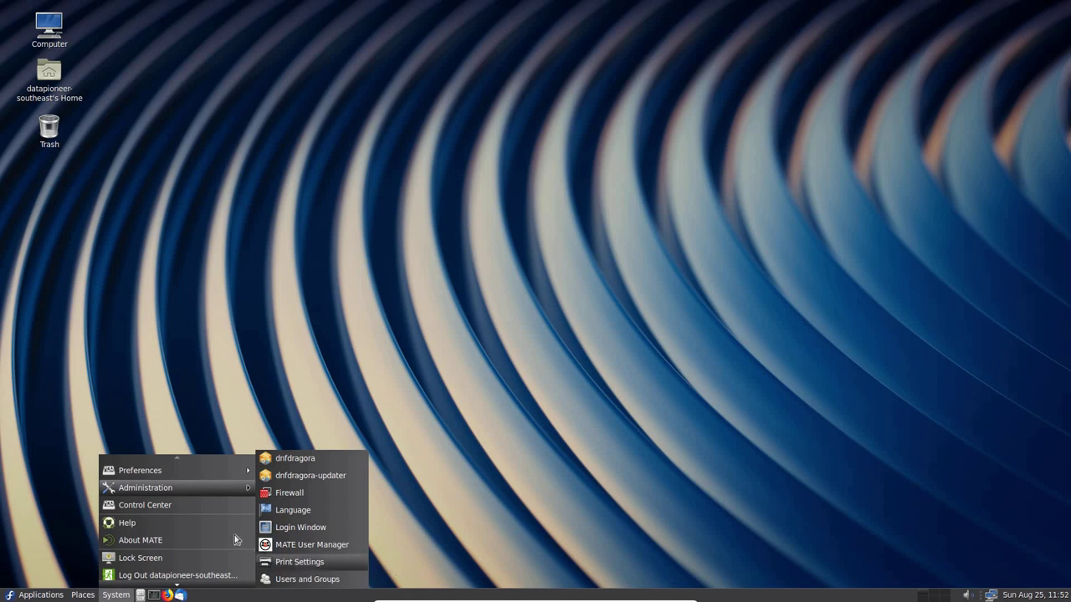
mouse_move(185, 472)
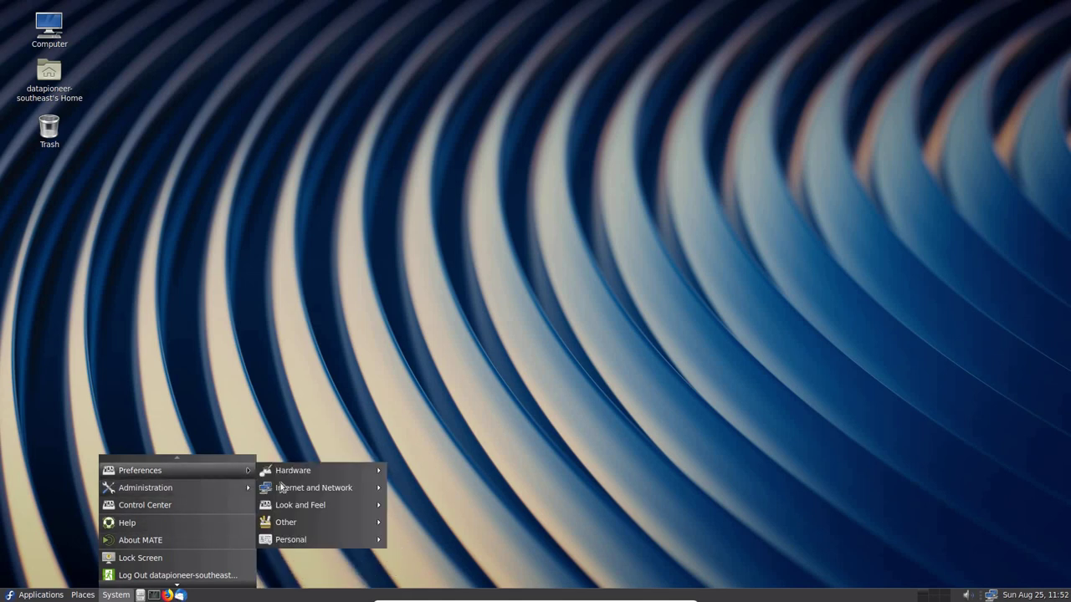
left_click(507, 544)
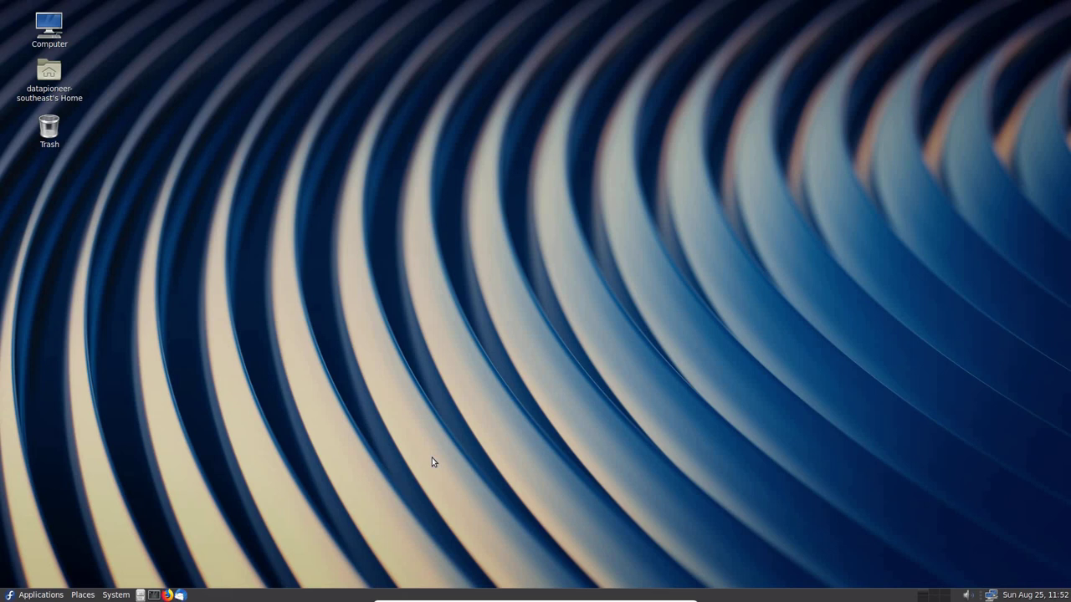
Open a terminal from the desktop context menu and run sudo dnf update
right_click(473, 299)
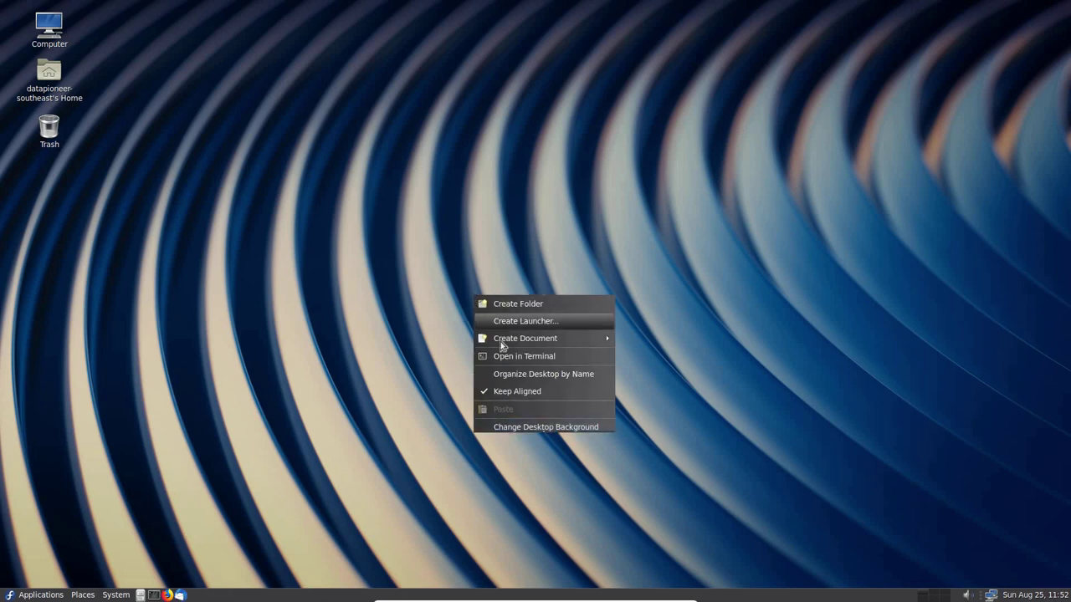
left_click(516, 359)
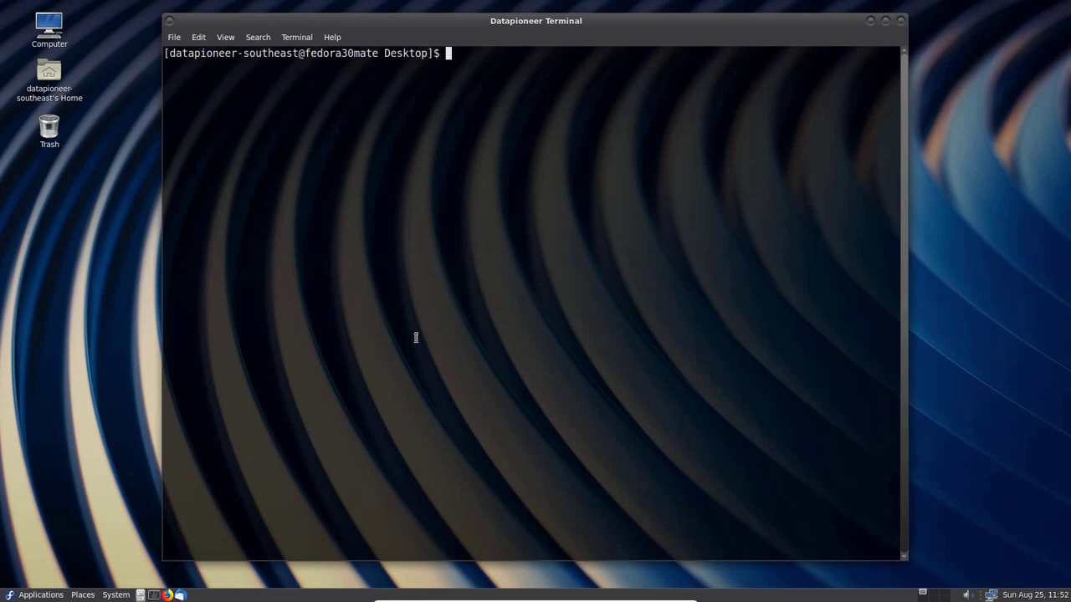
type("sudo dnf update")
key("Return")
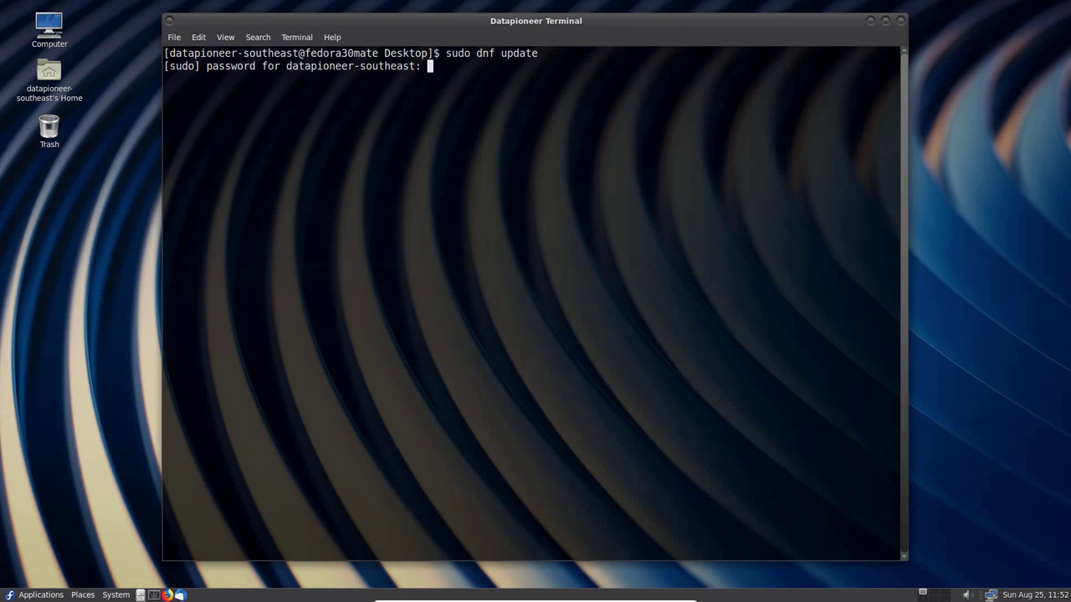
Submit the sudo password, then print the kernel release with uname -r
key("Return")
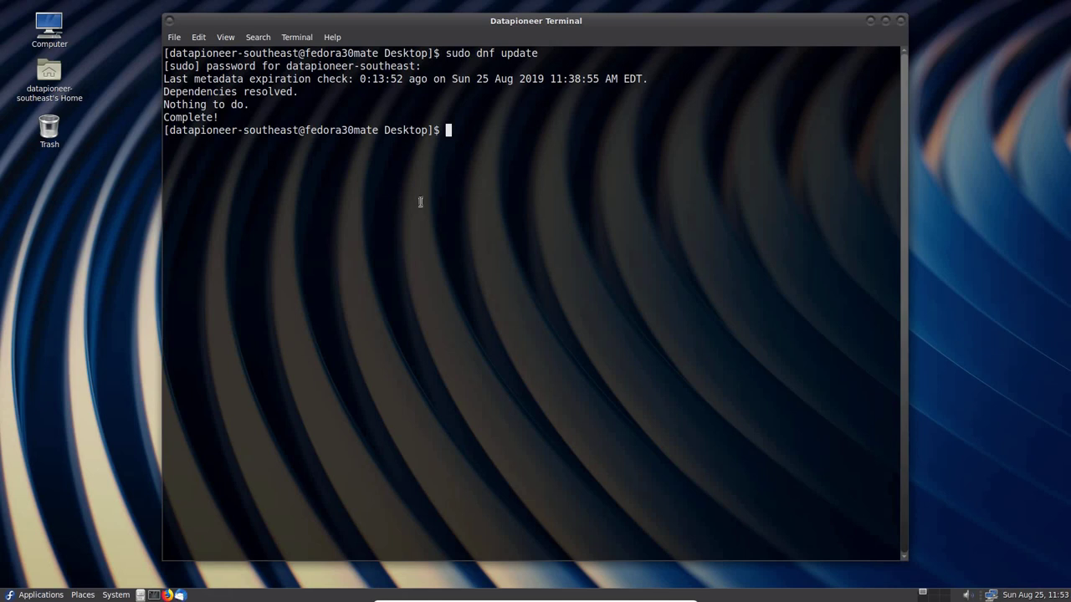
type("una")
type("me -")
type("r")
key("Return")
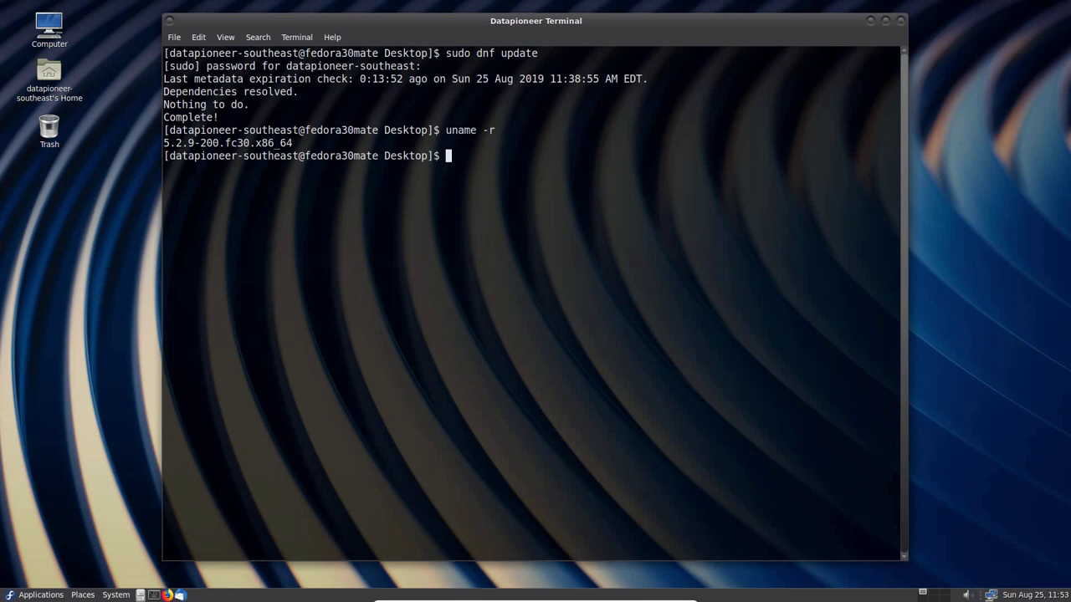
Print full kernel and system information with uname -a
type("uname-")
key("BackSpace")
type("-a")
key("Return")
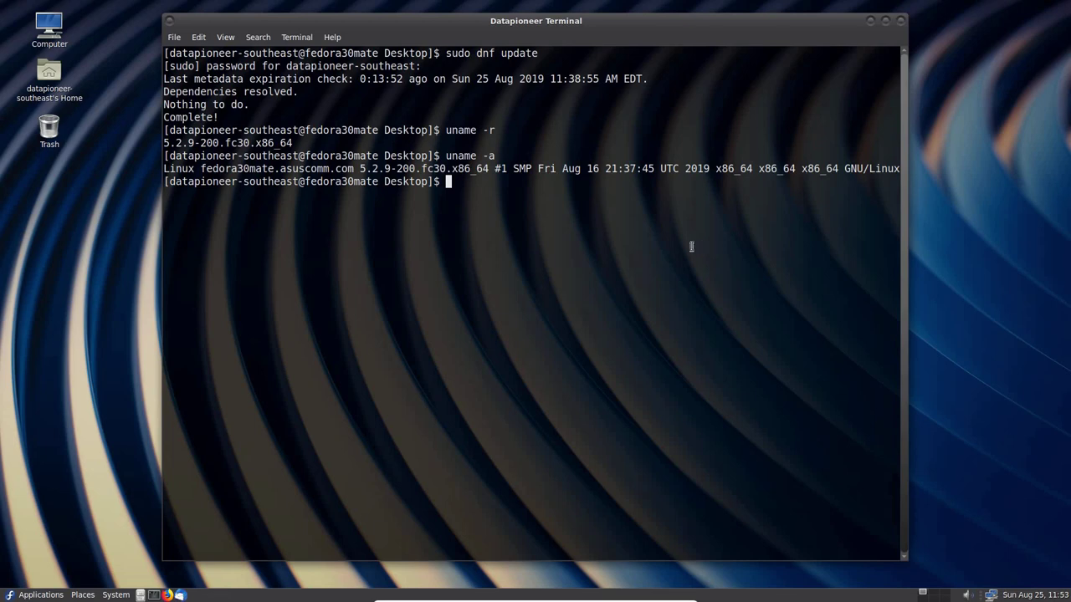
Exit the old terminal, open a new one from the desktop, and run sudo poweroff
type("exit")
key("Return")
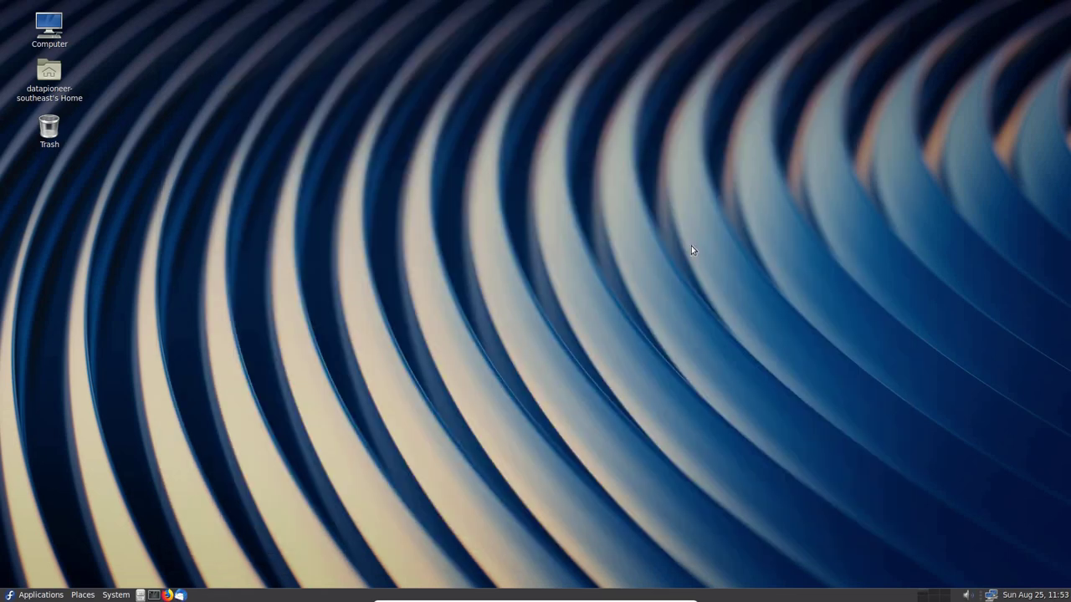
right_click(570, 246)
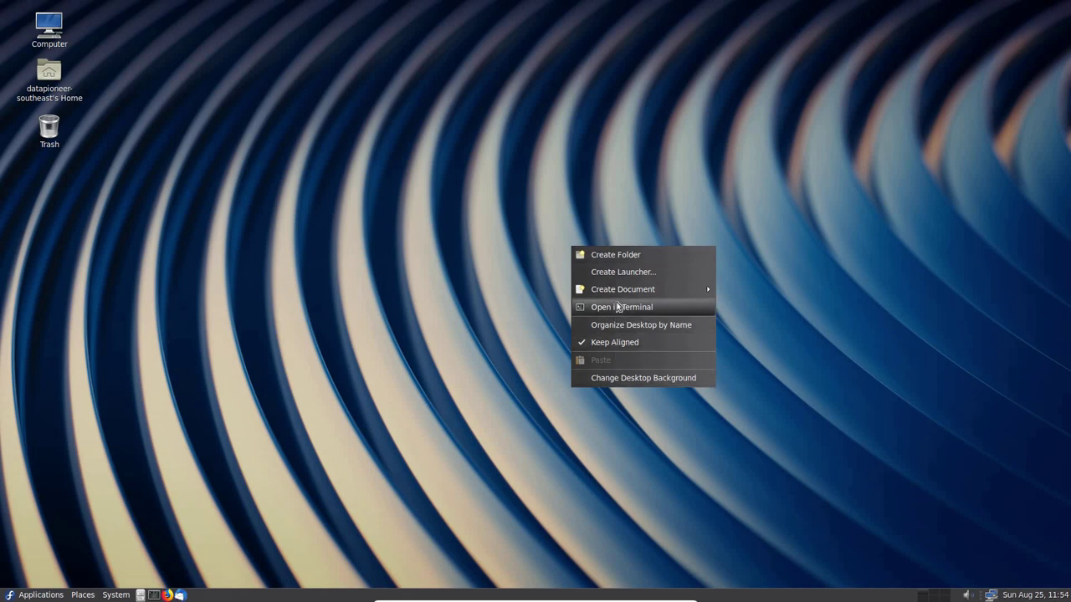
left_click(616, 306)
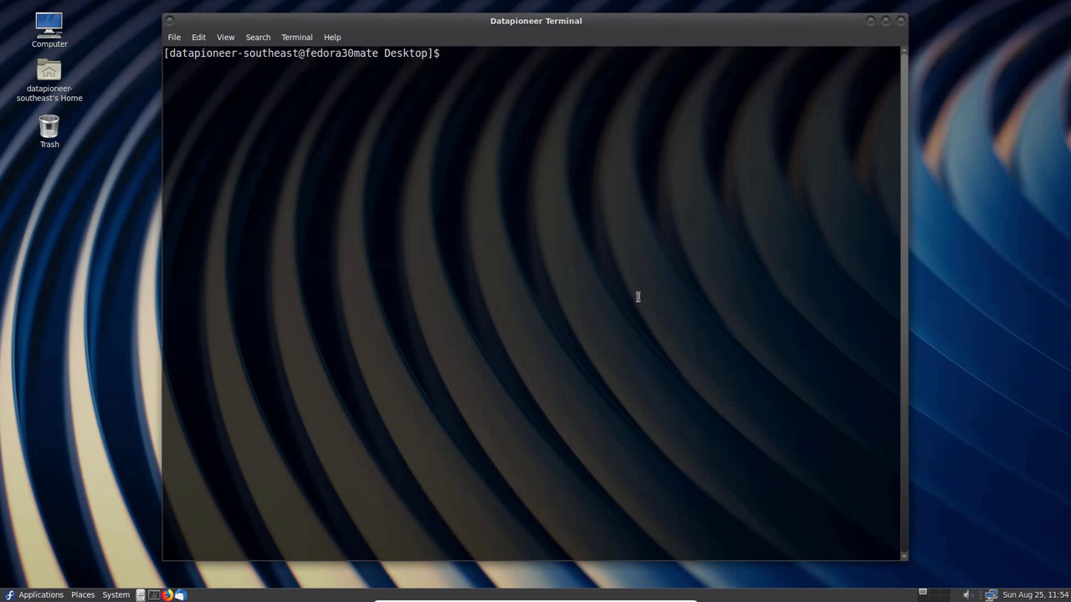
type("sudo poweroff")
key("Return")
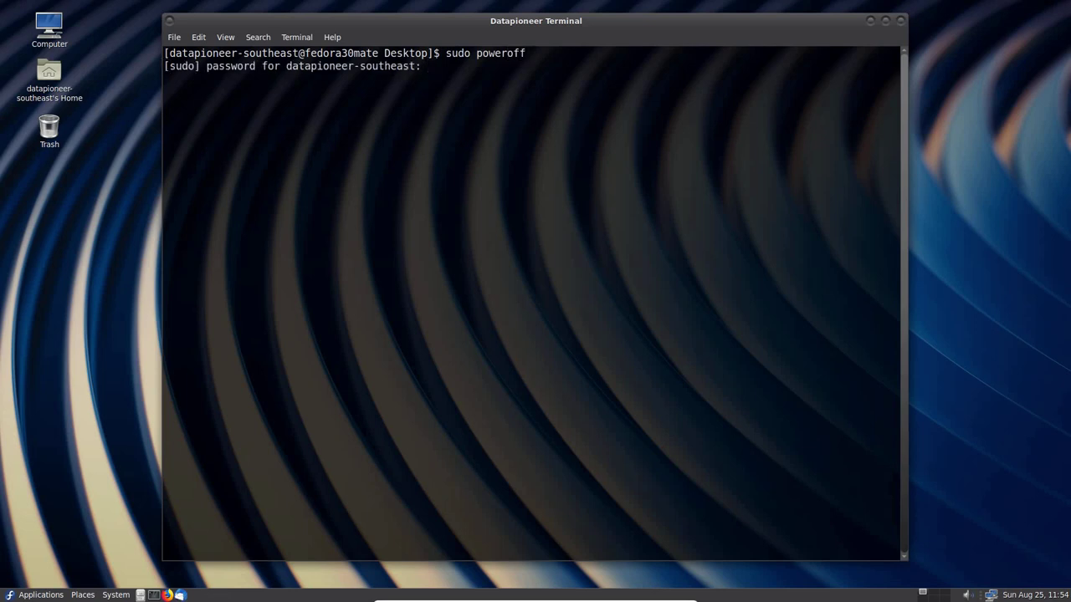